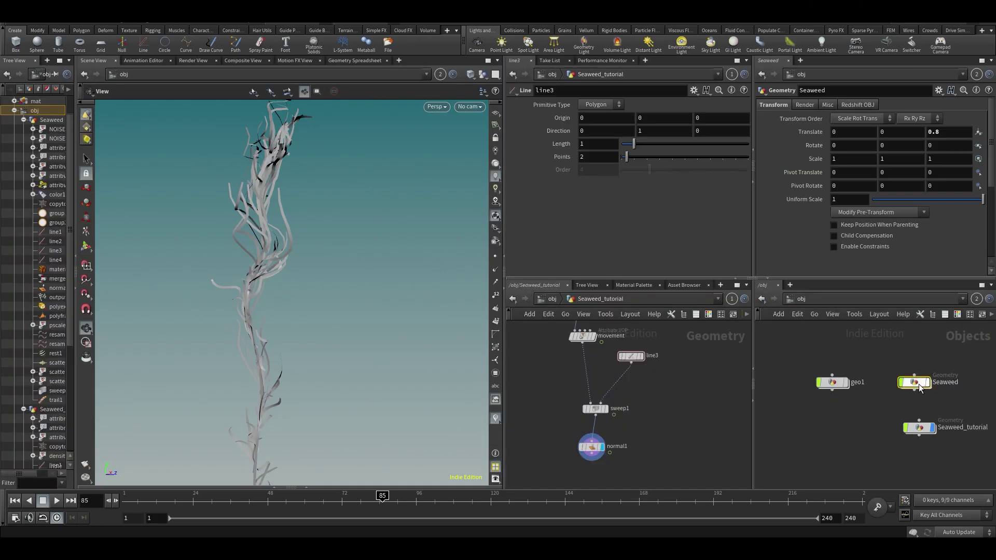
Copy the attribwrangle1 node from the Seaweed network and link the scene view to pane group 1.
{"action": "double_click", "coordinate": [914, 382]}
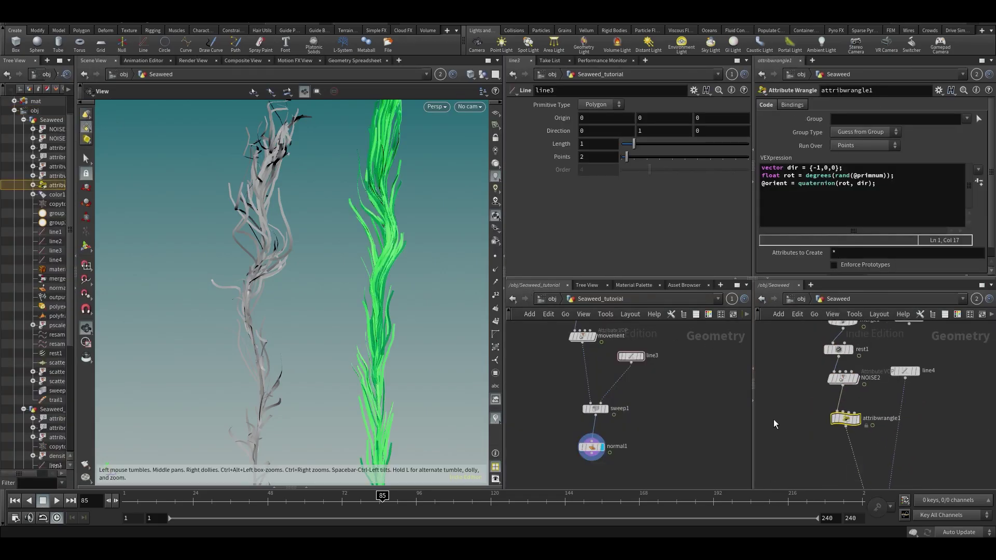
{"action": "key", "text": "ctrl+c"}
{"action": "scroll", "coordinate": [574, 367], "scroll_direction": "up", "scroll_amount": 3}
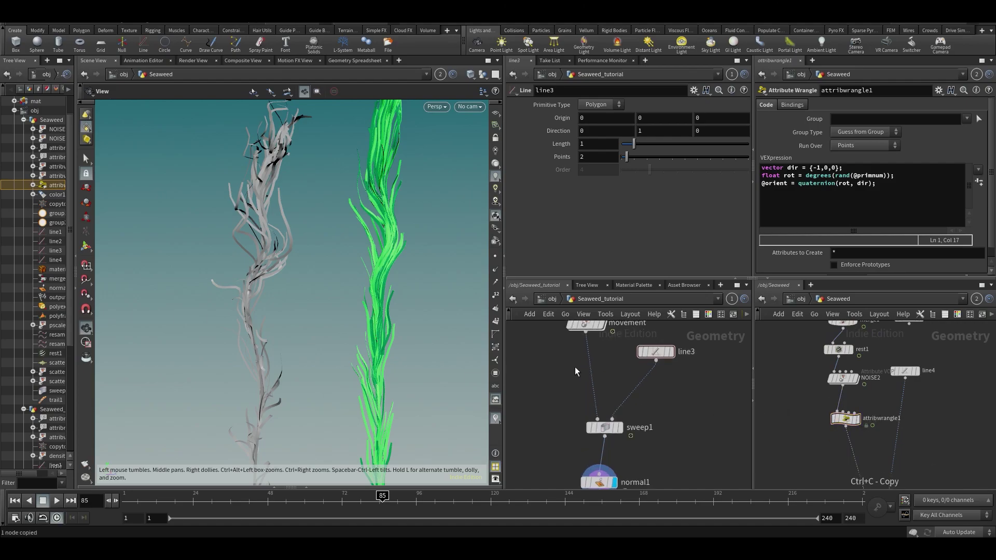
{"action": "left_click", "coordinate": [439, 74]}
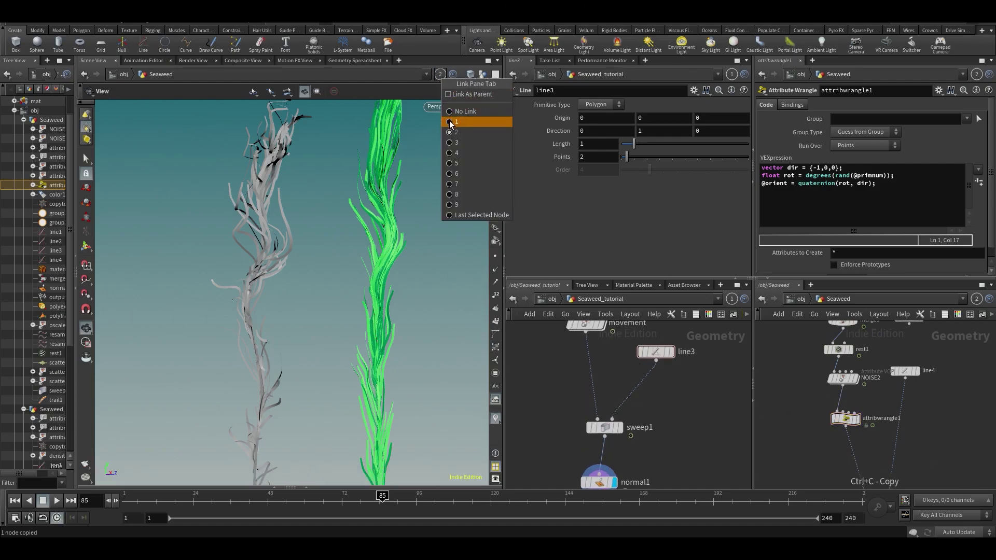
{"action": "left_click", "coordinate": [451, 124]}
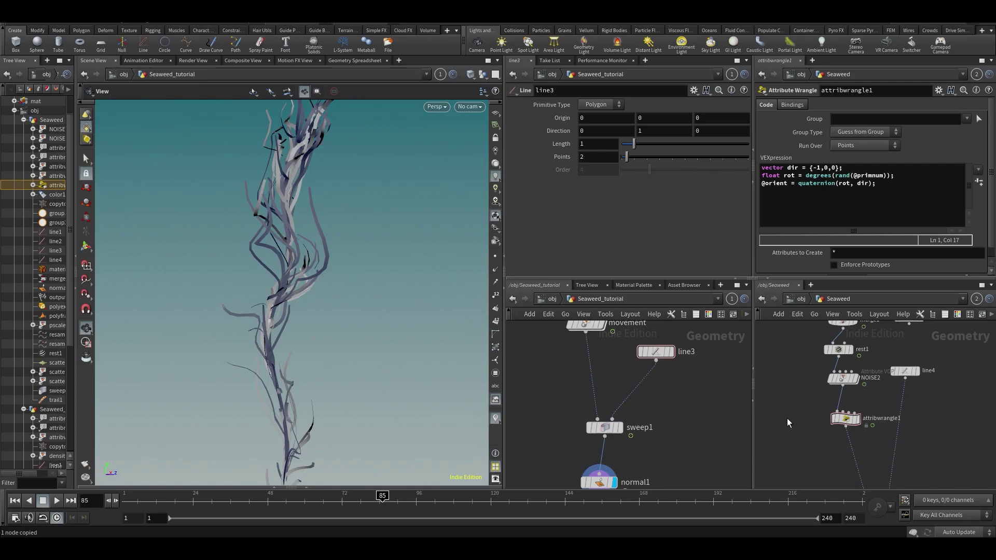
Paste the wrangle into the Seaweed_tutorial network and insert it between the movement node and sweep1.
{"action": "left_click_drag", "start_coordinate": [861, 406], "coordinate": [861, 406]}
{"action": "key", "text": "ctrl+v"}
{"action": "left_click_drag", "start_coordinate": [540, 353], "coordinate": [591, 375]}
{"action": "scroll", "coordinate": [335, 251], "scroll_direction": "up", "scroll_amount": 5}
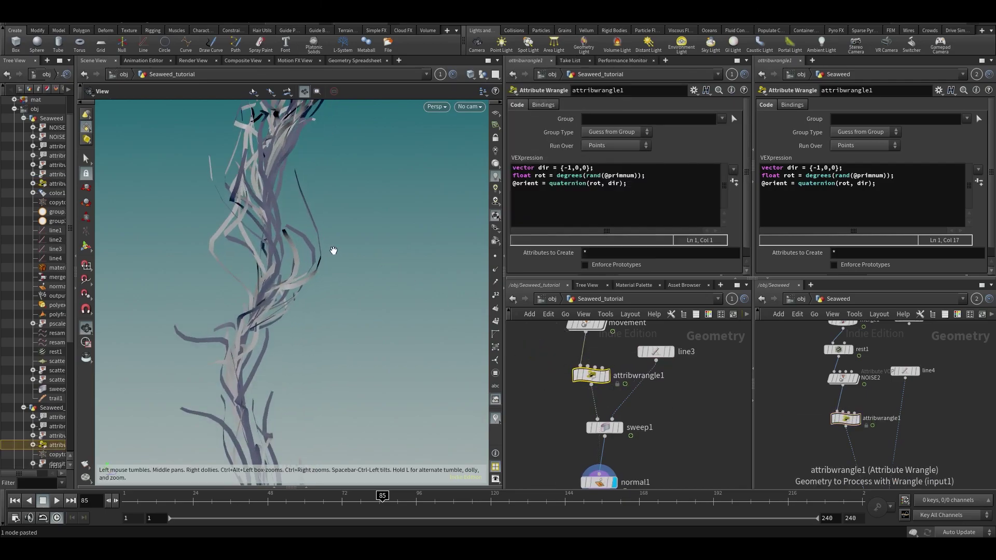
Play the animation to inspect the orientation of the seaweed strips, and widen the parameter area beside the viewport.
{"action": "key", "text": "Up"}
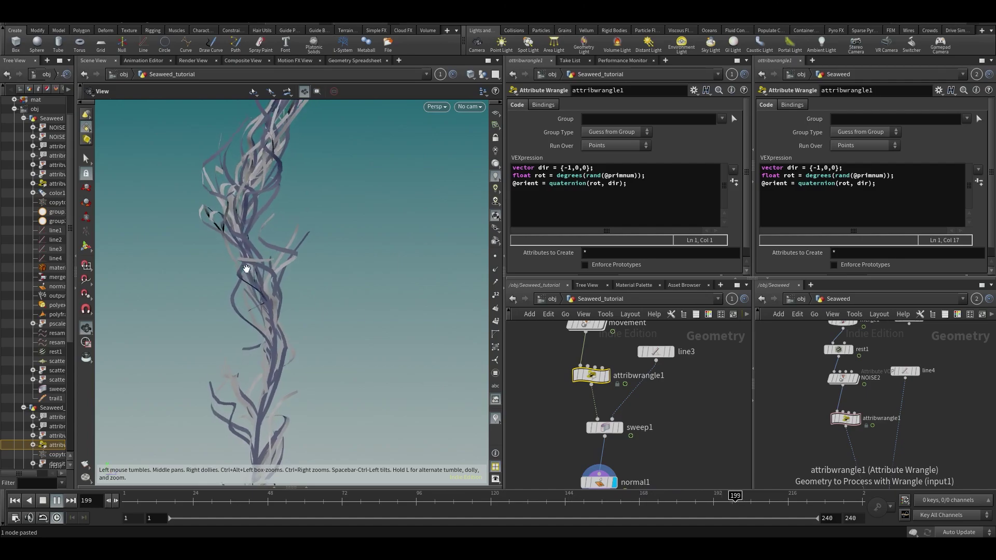
{"action": "middle_click_drag", "start_coordinate": [653, 467], "coordinate": [664, 393]}
{"action": "left_click_drag", "start_coordinate": [269, 276], "coordinate": [278, 280]}
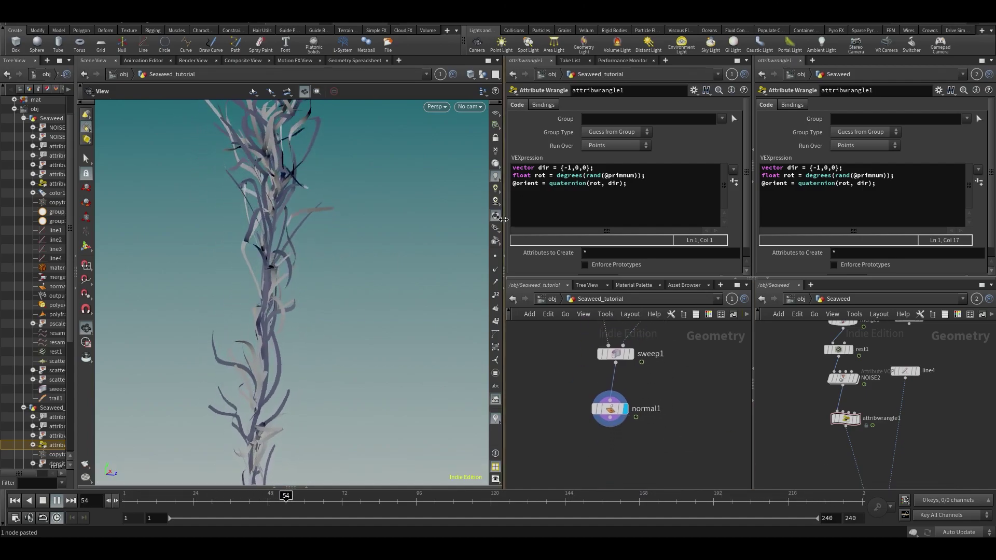
{"action": "left_click_drag", "start_coordinate": [502, 218], "coordinate": [474, 202]}
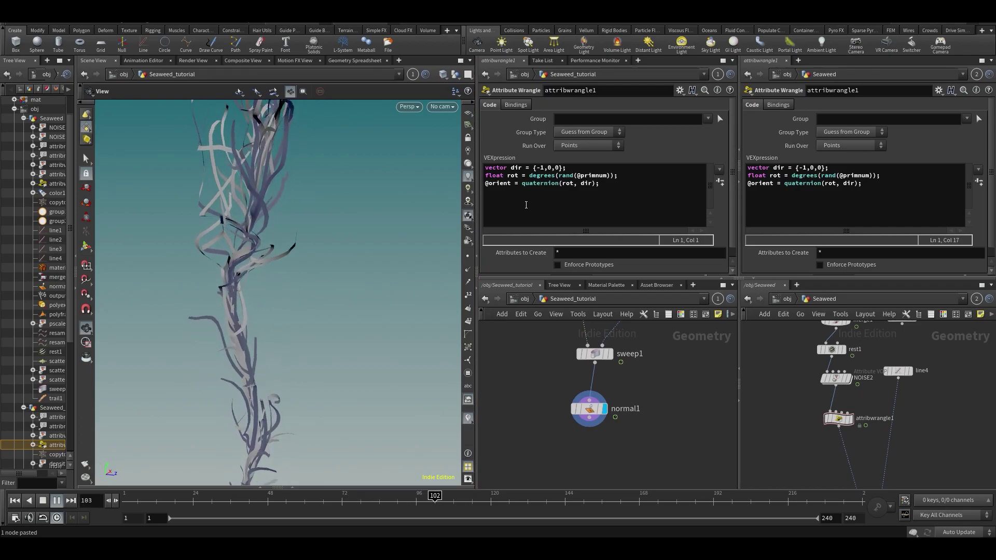
Point out the quaternion function in the wrangle and switch to Chrome to skim the Google results for "quaternion".
{"action": "double_click", "coordinate": [544, 184]}
{"action": "left_click", "coordinate": [560, 184]}
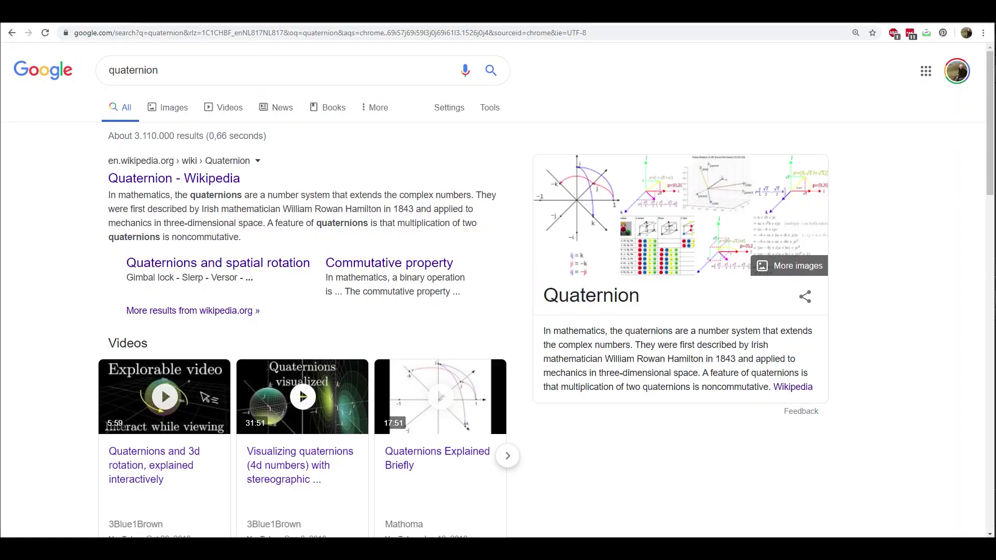
{"action": "scroll", "coordinate": [529, 280], "scroll_direction": "down", "scroll_amount": 5}
{"action": "scroll", "coordinate": [494, 281], "scroll_direction": "up", "scroll_amount": 5}
{"action": "scroll", "coordinate": [519, 254], "scroll_direction": "down", "scroll_amount": 4}
{"action": "scroll", "coordinate": [549, 244], "scroll_direction": "up", "scroll_amount": 4}
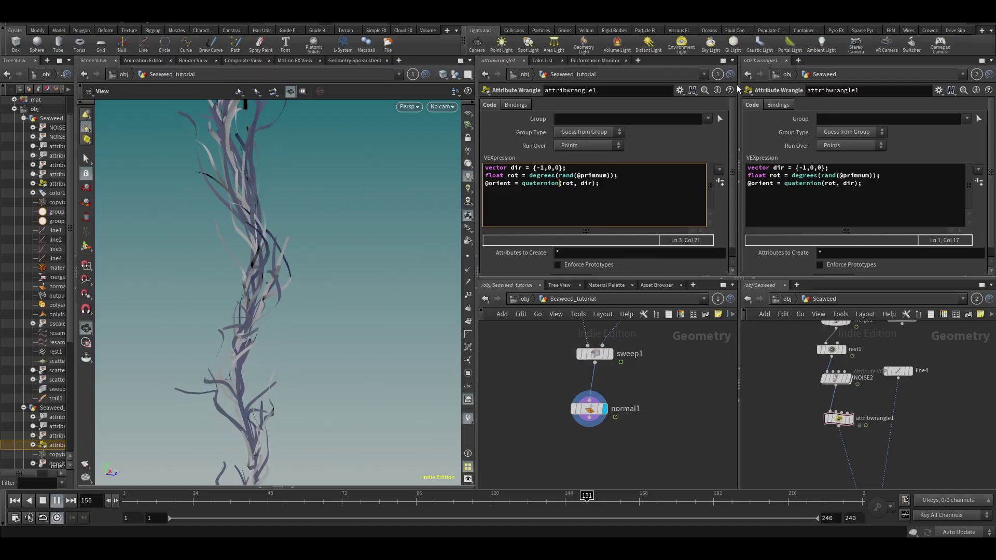
Switch back to Houdini, park the timeline at frame 115 and examine how the seaweed strips are rotated.
{"action": "left_click", "coordinate": [404, 494]}
{"action": "left_click_drag", "start_coordinate": [406, 491], "coordinate": [475, 494]}
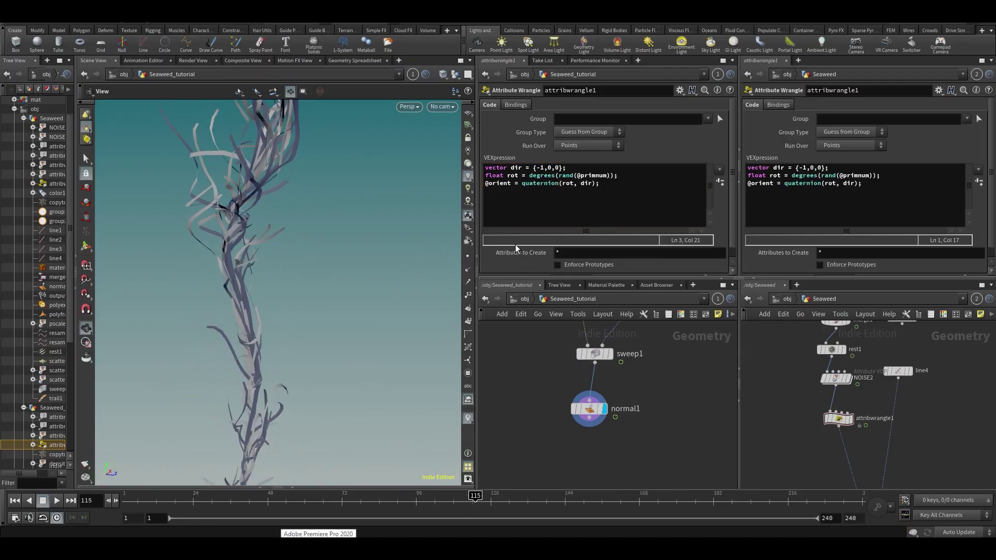
{"action": "scroll", "coordinate": [284, 278], "scroll_direction": "up", "scroll_amount": 3}
{"action": "mouse_move", "coordinate": [285, 278]}
{"action": "left_mouse_down"}
{"action": "mouse_move", "coordinate": [255, 287]}
{"action": "mouse_move", "coordinate": [275, 271]}
{"action": "mouse_move", "coordinate": [269, 258]}
{"action": "mouse_move", "coordinate": [291, 262]}
{"action": "left_mouse_up"}
{"action": "middle_click_drag", "start_coordinate": [291, 263], "coordinate": [310, 230]}
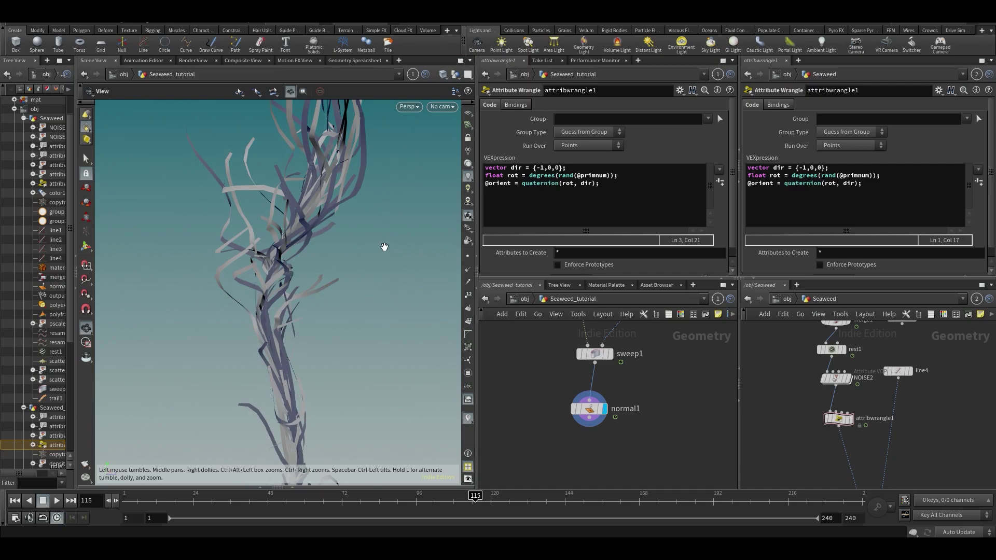
{"action": "left_click_drag", "start_coordinate": [367, 221], "coordinate": [311, 182]}
{"action": "mouse_move", "coordinate": [317, 294]}
{"action": "left_mouse_down"}
{"action": "mouse_move", "coordinate": [333, 305]}
{"action": "mouse_move", "coordinate": [290, 288]}
{"action": "mouse_move", "coordinate": [393, 234]}
{"action": "mouse_move", "coordinate": [225, 270]}
{"action": "mouse_move", "coordinate": [242, 240]}
{"action": "mouse_move", "coordinate": [333, 266]}
{"action": "mouse_move", "coordinate": [317, 300]}
{"action": "left_mouse_up"}
{"action": "left_click_drag", "start_coordinate": [289, 241], "coordinate": [374, 223]}
Examine the wrangle's dir vector, rot value and quaternion arguments against the strips' orientation in the viewport.
{"action": "left_click", "coordinate": [574, 168]}
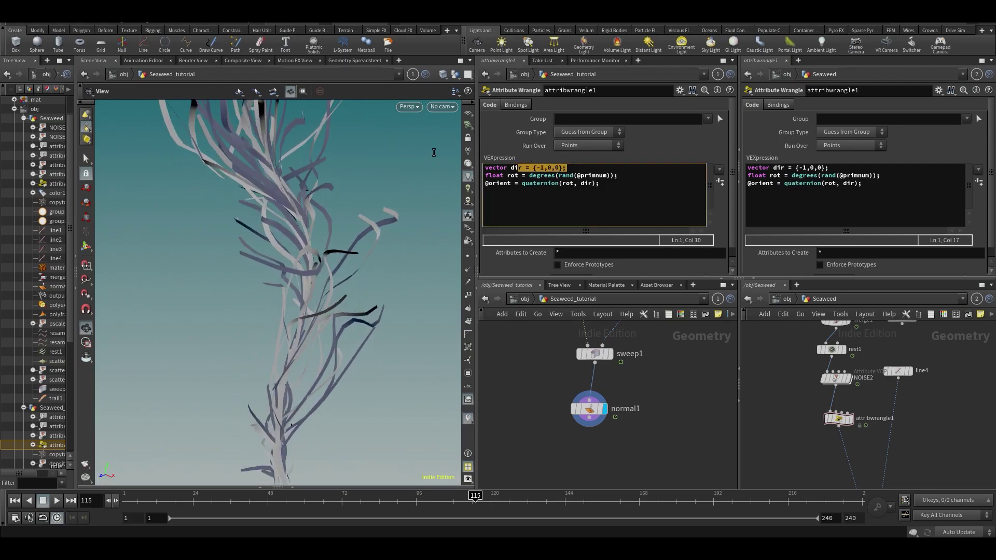
{"action": "left_click", "coordinate": [557, 183]}
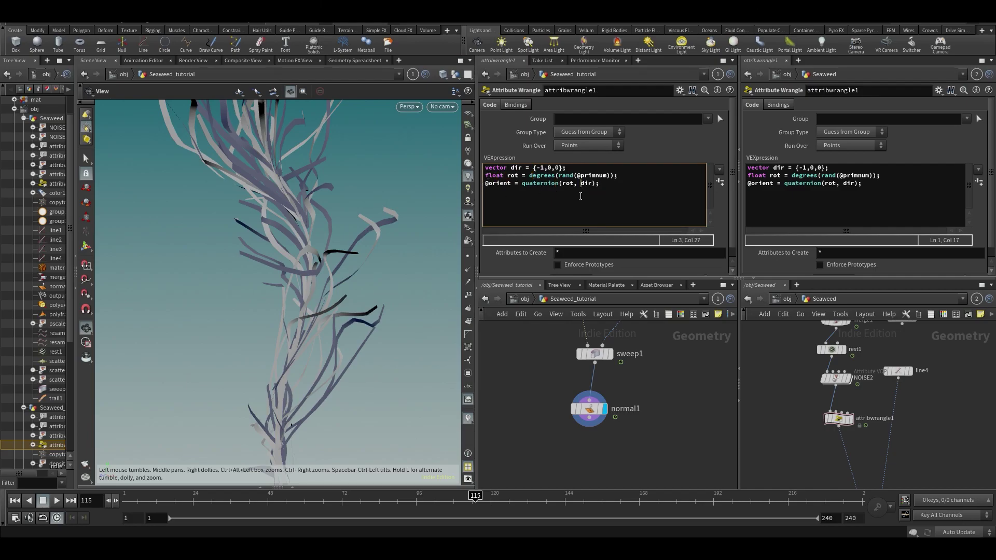
{"action": "left_click_drag", "start_coordinate": [327, 192], "coordinate": [262, 265]}
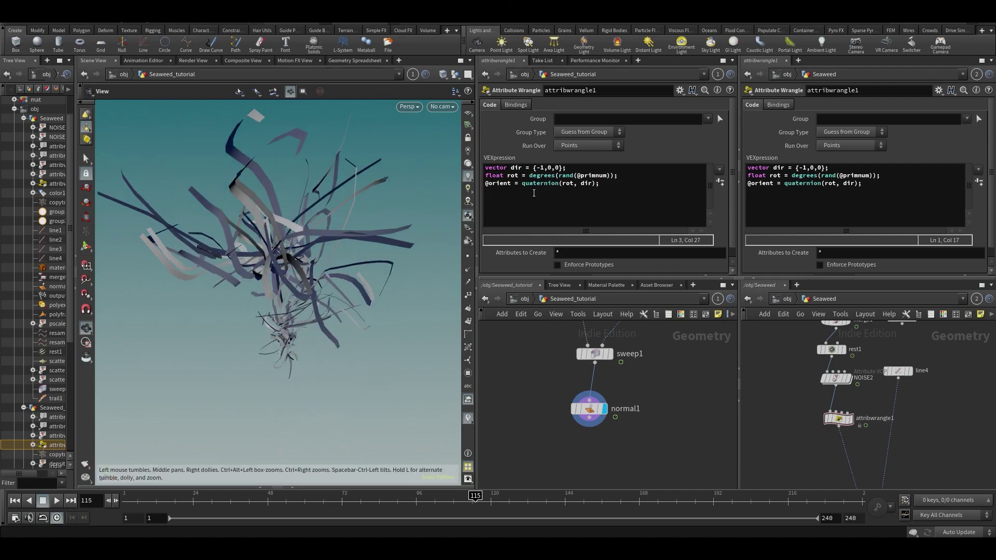
{"action": "left_click_drag", "start_coordinate": [532, 175], "coordinate": [581, 169]}
{"action": "left_click", "coordinate": [640, 193]}
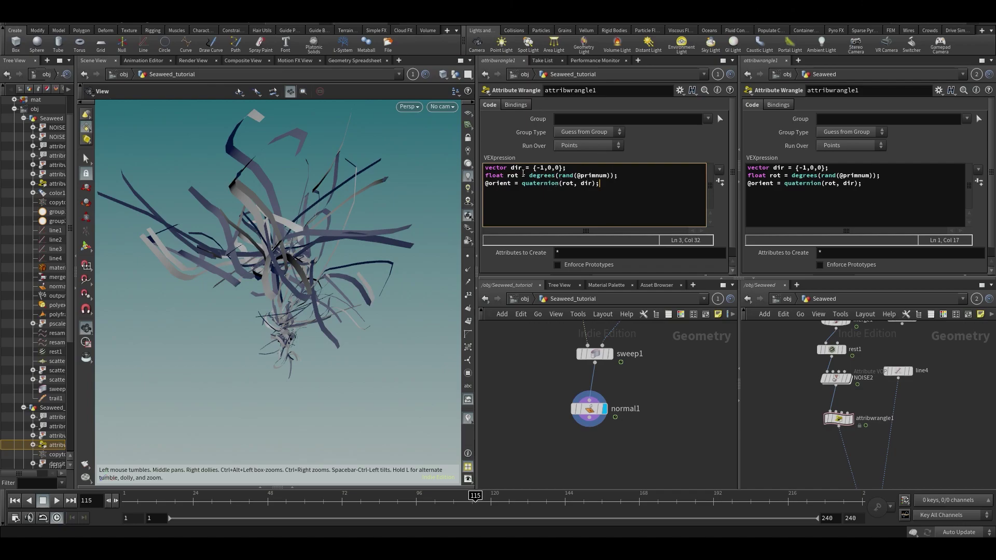
{"action": "left_click", "coordinate": [605, 185]}
{"action": "left_click_drag", "start_coordinate": [346, 244], "coordinate": [373, 187]}
{"action": "left_click", "coordinate": [495, 186]}
{"action": "left_click_drag", "start_coordinate": [434, 218], "coordinate": [282, 249]}
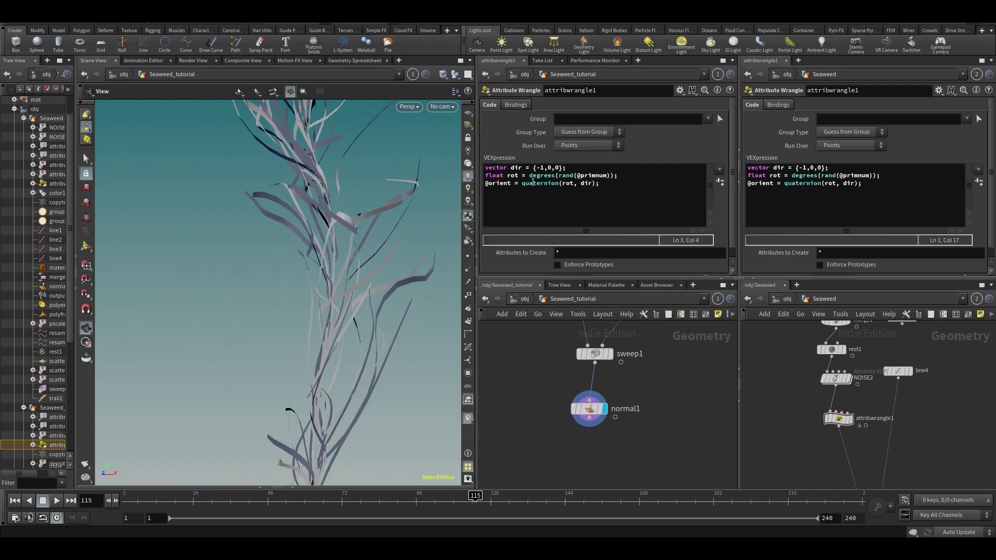
{"action": "left_click", "coordinate": [585, 183]}
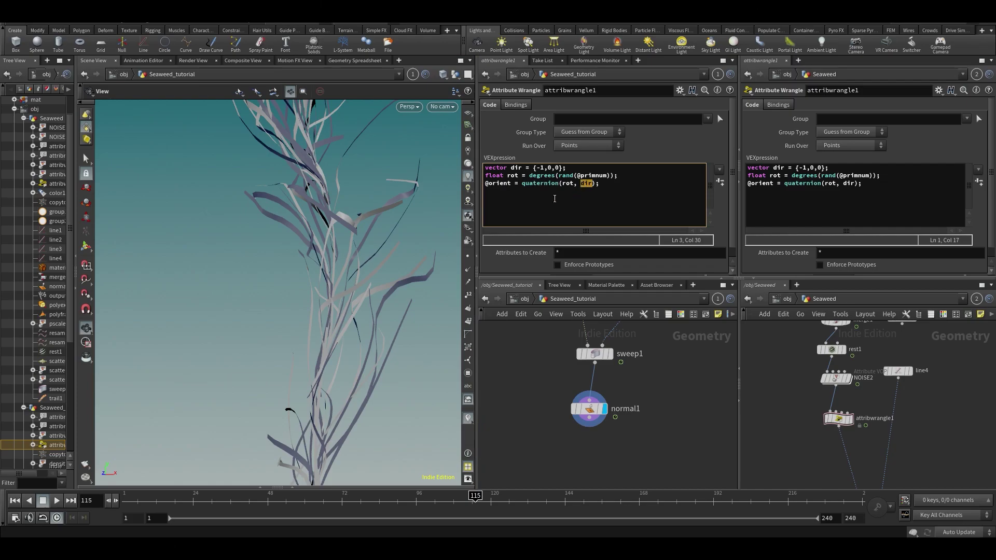
{"action": "left_click_drag", "start_coordinate": [393, 221], "coordinate": [335, 274]}
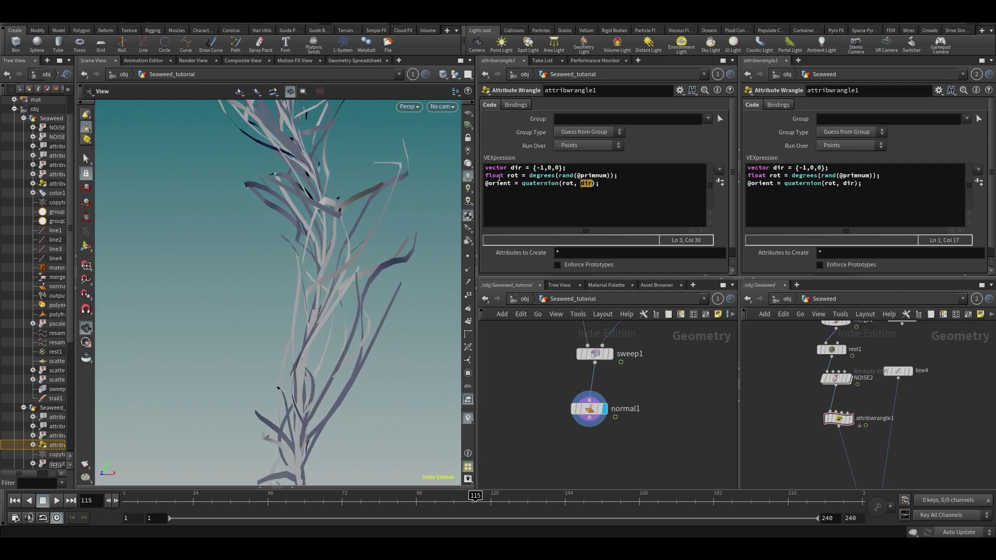
{"action": "left_click_drag", "start_coordinate": [268, 289], "coordinate": [305, 294]}
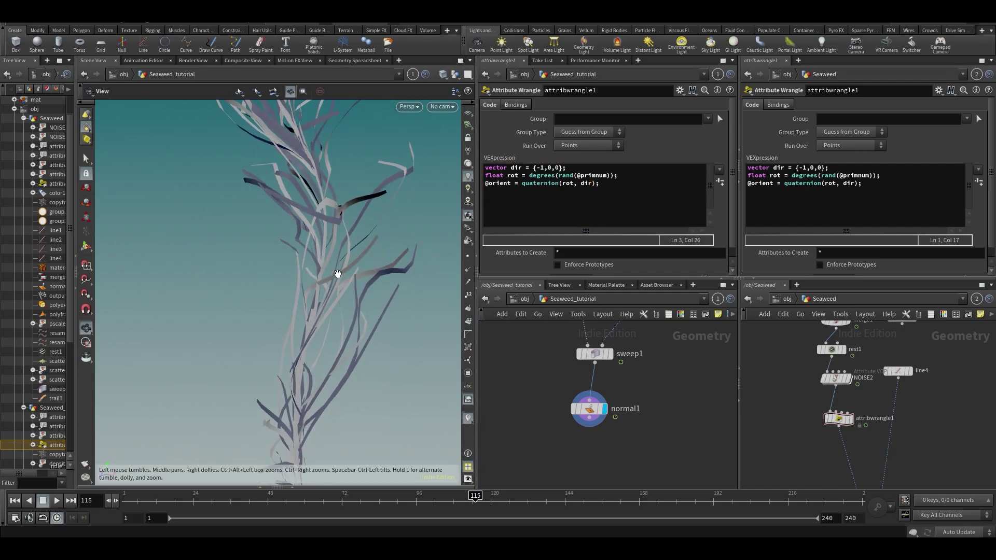
{"action": "left_click_drag", "start_coordinate": [351, 256], "coordinate": [329, 280]}
Play the animation and compare flat and smooth viewport shading on the seaweed, ending on smooth shading.
{"action": "scroll", "coordinate": [339, 276], "scroll_direction": "up", "scroll_amount": 5}
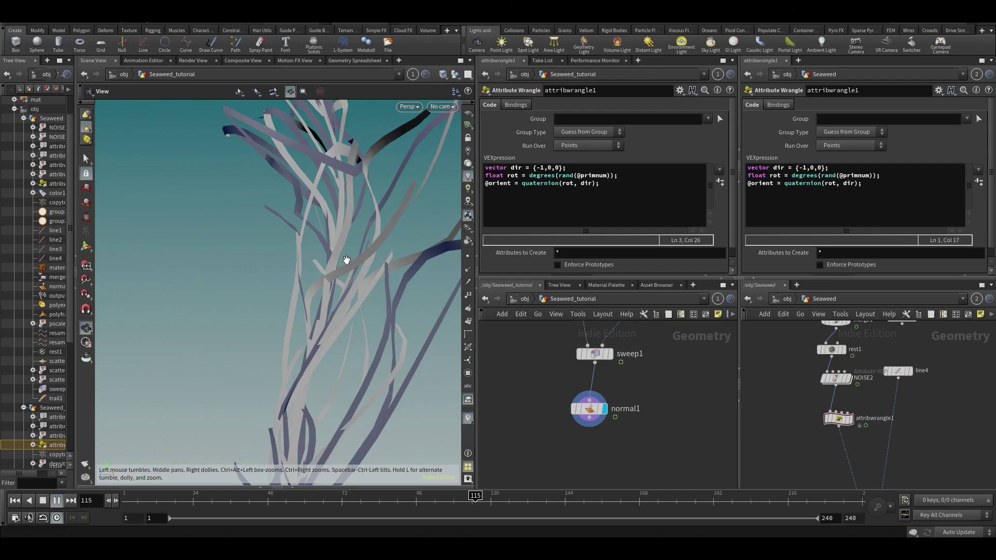
{"action": "scroll", "coordinate": [346, 259], "scroll_direction": "down", "scroll_amount": 5}
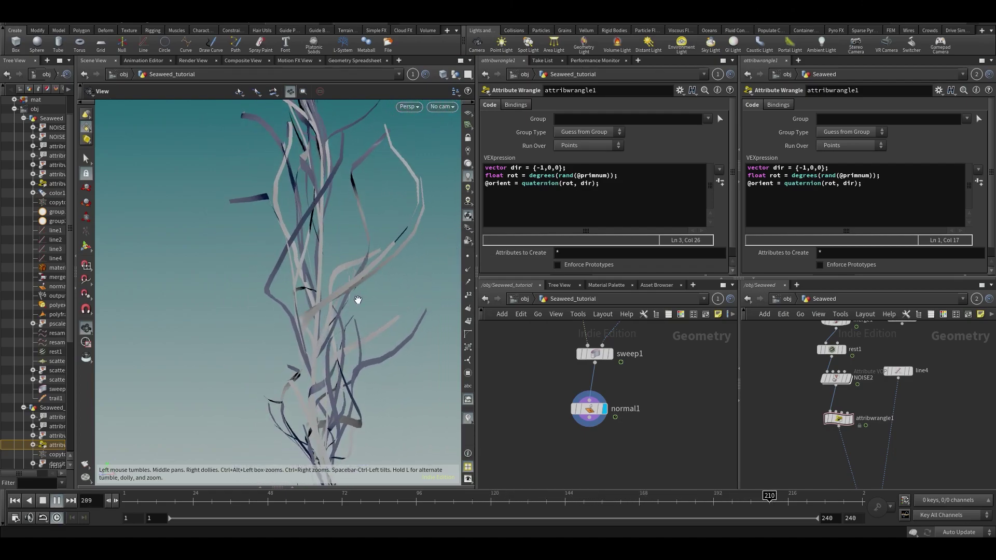
{"action": "mouse_move", "coordinate": [342, 278]}
{"action": "left_mouse_down"}
{"action": "mouse_move", "coordinate": [349, 272]}
{"action": "mouse_move", "coordinate": [329, 282]}
{"action": "left_mouse_up"}
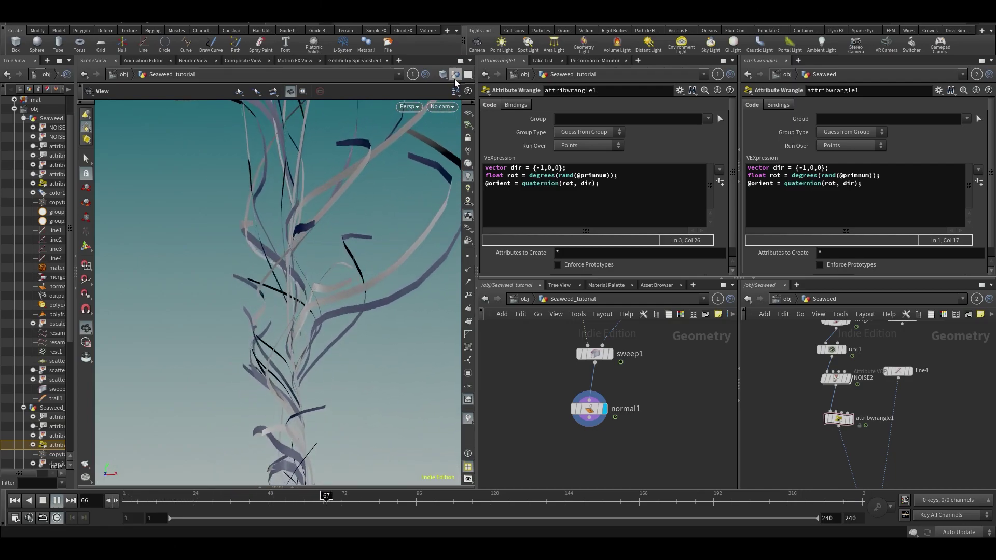
{"action": "left_click", "coordinate": [444, 74]}
{"action": "left_click", "coordinate": [466, 169]}
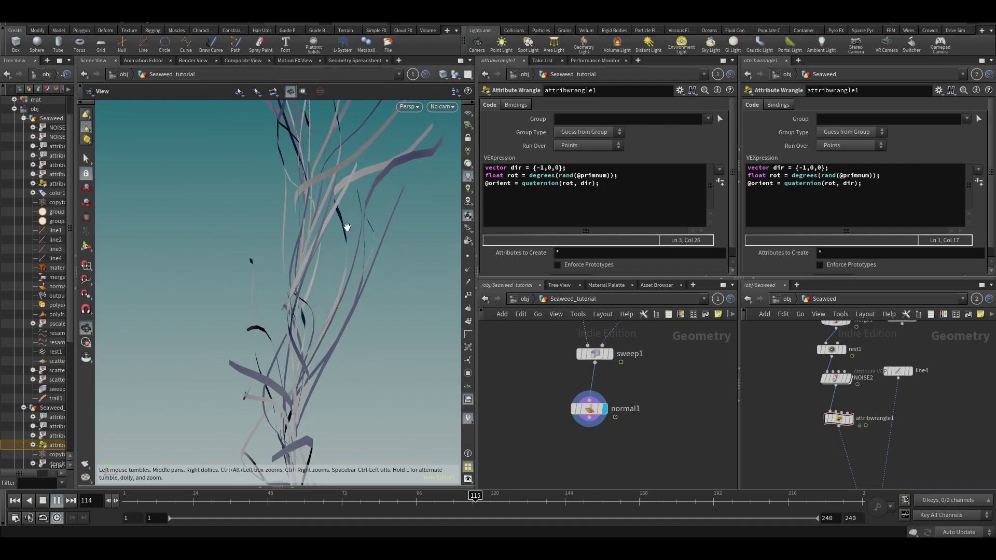
{"action": "left_click", "coordinate": [444, 74]}
{"action": "left_click", "coordinate": [453, 178]}
{"action": "scroll", "coordinate": [333, 240], "scroll_direction": "up", "scroll_amount": 5}
{"action": "scroll", "coordinate": [296, 237], "scroll_direction": "down", "scroll_amount": 5}
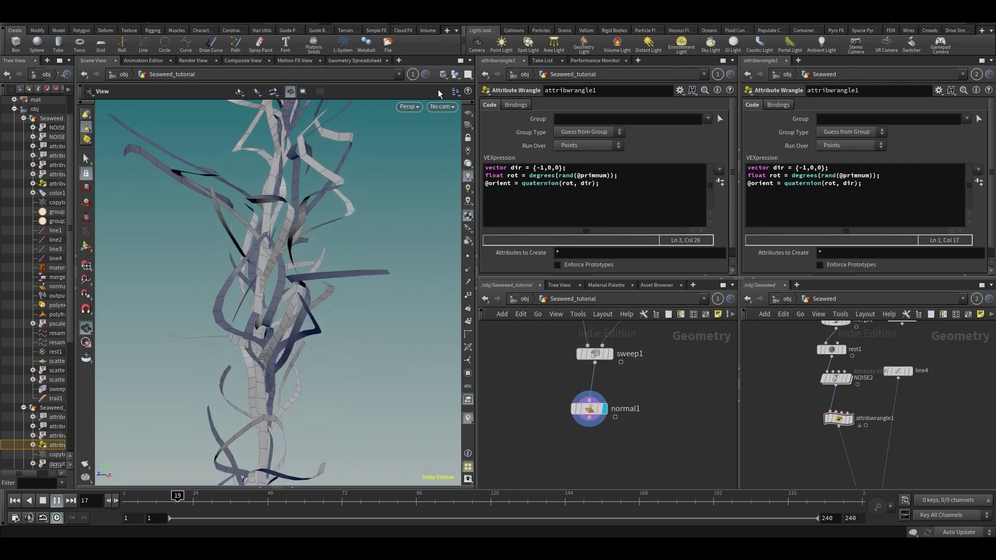
{"action": "left_click", "coordinate": [443, 75]}
{"action": "left_click", "coordinate": [459, 172]}
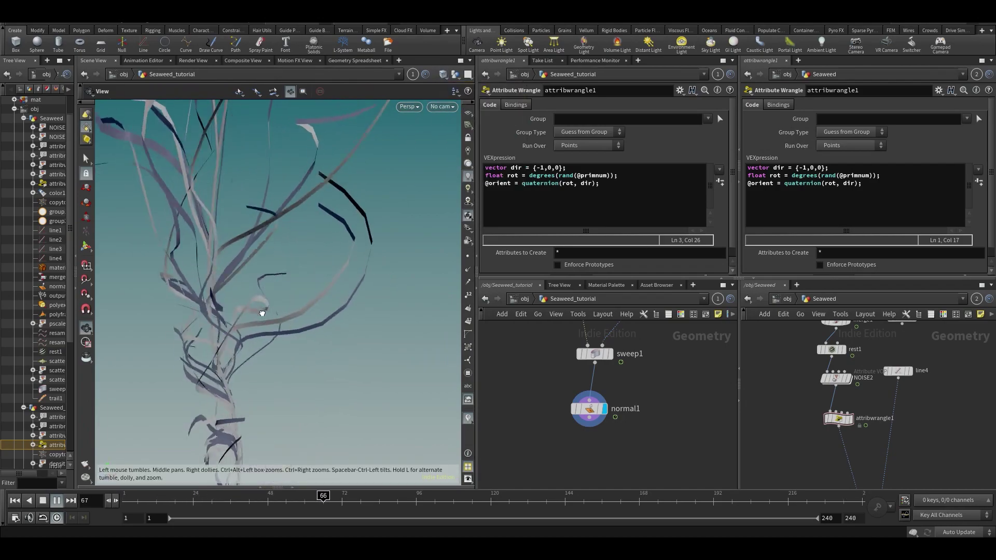
{"action": "left_click_drag", "start_coordinate": [226, 296], "coordinate": [263, 265]}
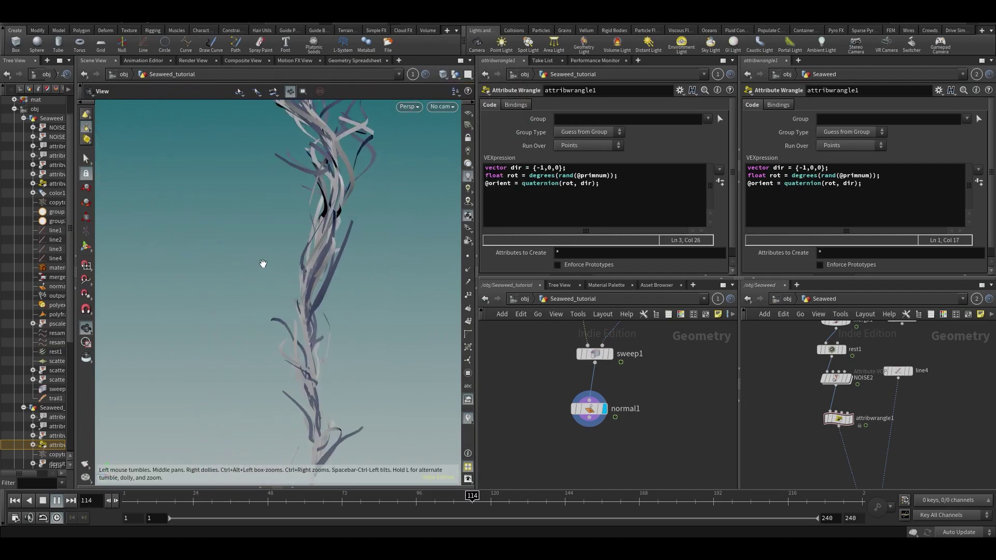
{"action": "left_click", "coordinate": [558, 211]}
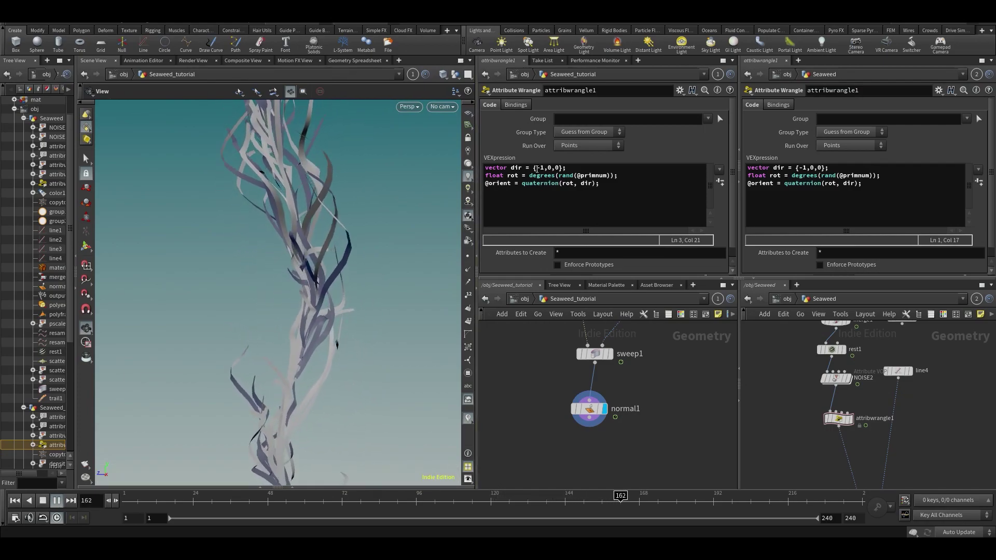
{"action": "double_click", "coordinate": [586, 183]}
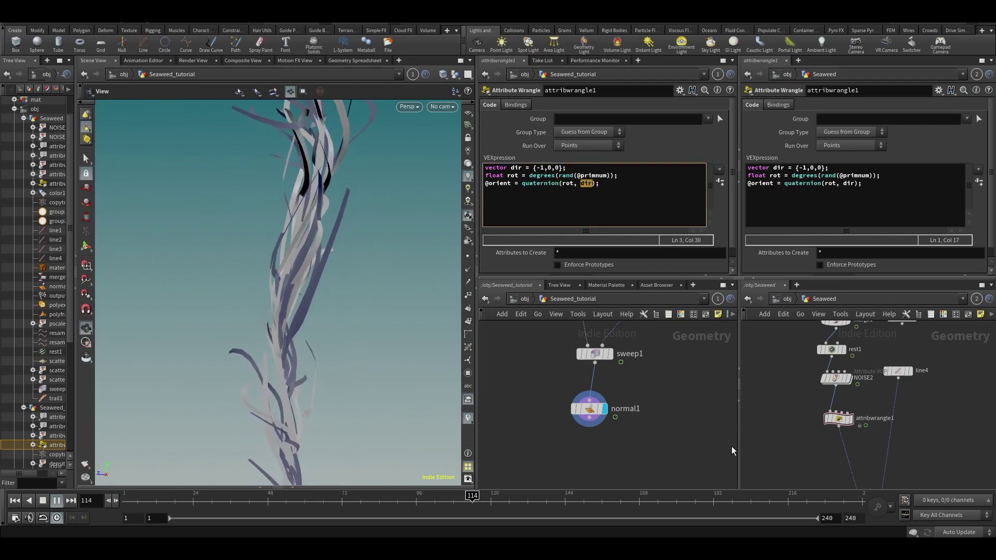
{"action": "key", "text": "End"}
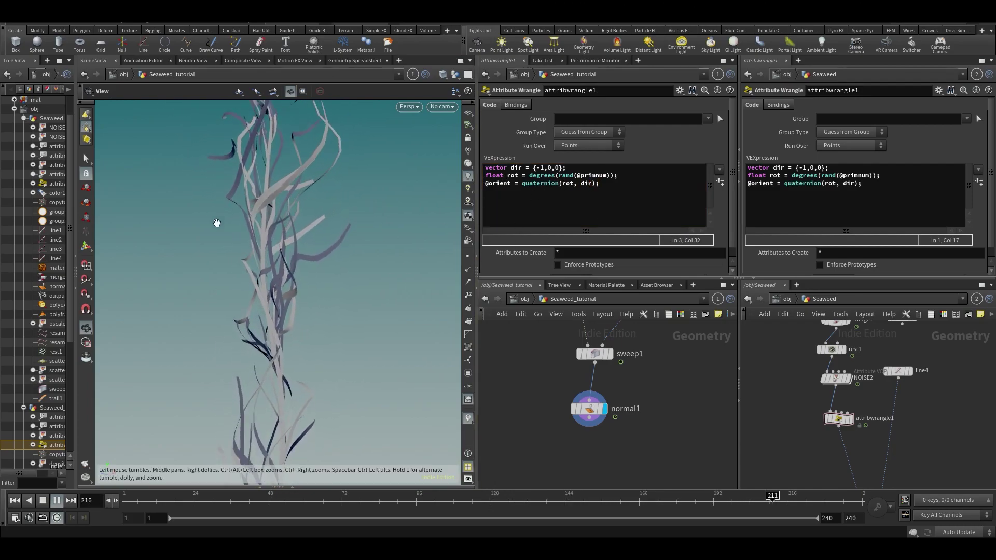
Try replacing the random degrees expression for rot with a constant 0 in attribwrangle1.
{"action": "left_click_drag", "start_coordinate": [529, 175], "coordinate": [633, 178]}
{"action": "key", "text": "BackSpace"}
{"action": "type", "text": "0;"}
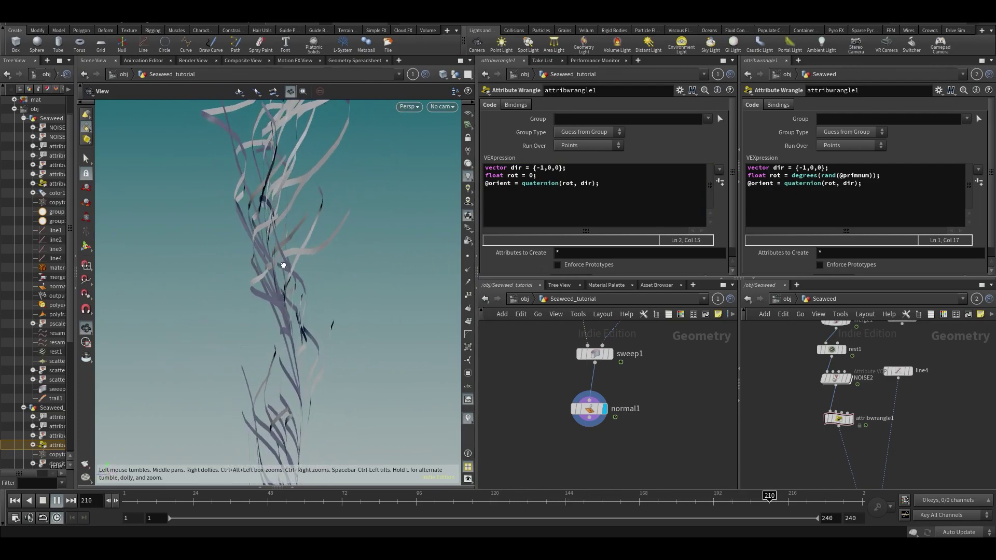
{"action": "key", "text": "ctrl+z"}
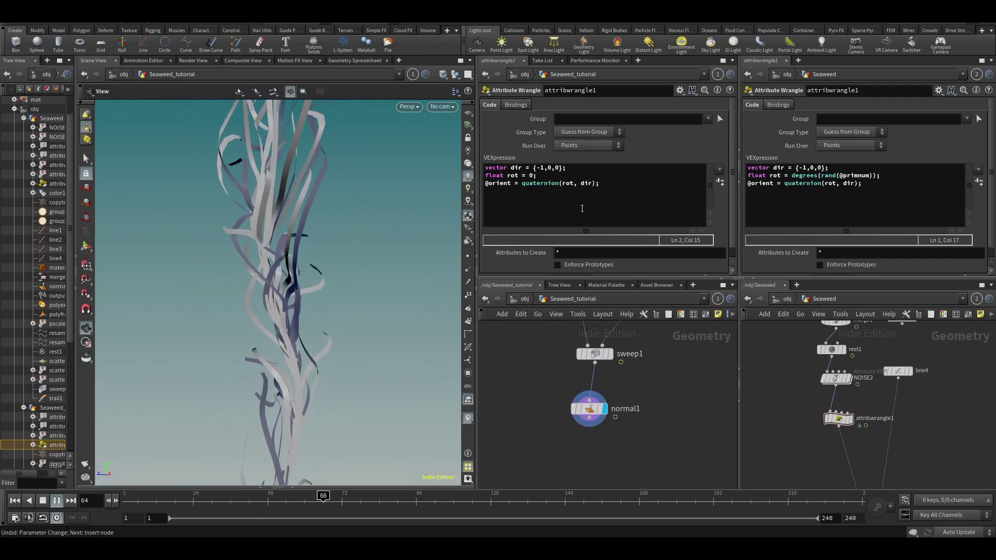
Review the animated seaweed, park the timeline at frame 123 and select the wrangle's entire three-line VEX expression.
{"action": "left_click", "coordinate": [361, 495]}
{"action": "key", "text": "Up"}
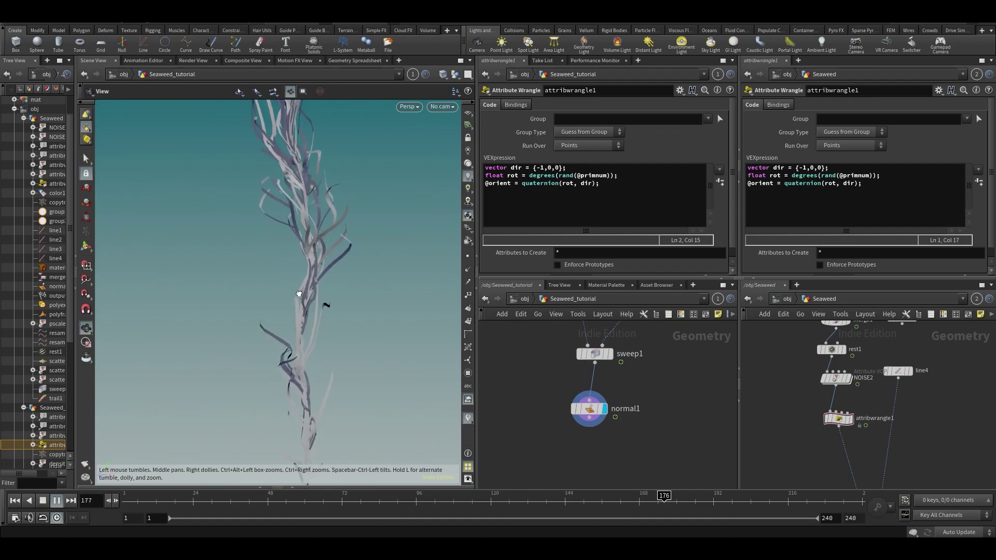
{"action": "left_click", "coordinate": [492, 500]}
{"action": "left_click_drag", "start_coordinate": [493, 502], "coordinate": [500, 500]}
{"action": "left_click_drag", "start_coordinate": [660, 219], "coordinate": [485, 167]}
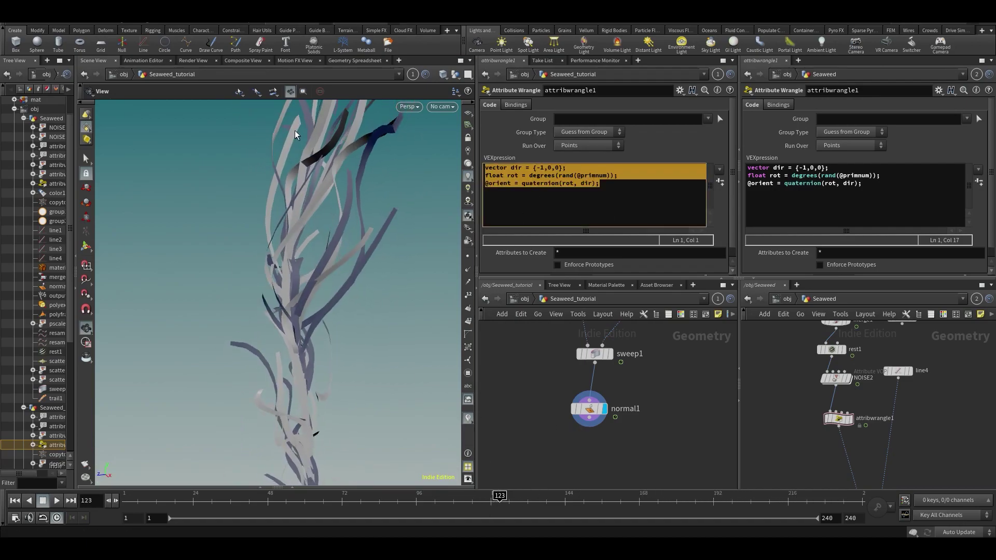
{"action": "left_click", "coordinate": [620, 213]}
{"action": "left_click_drag", "start_coordinate": [620, 214], "coordinate": [441, 142]}
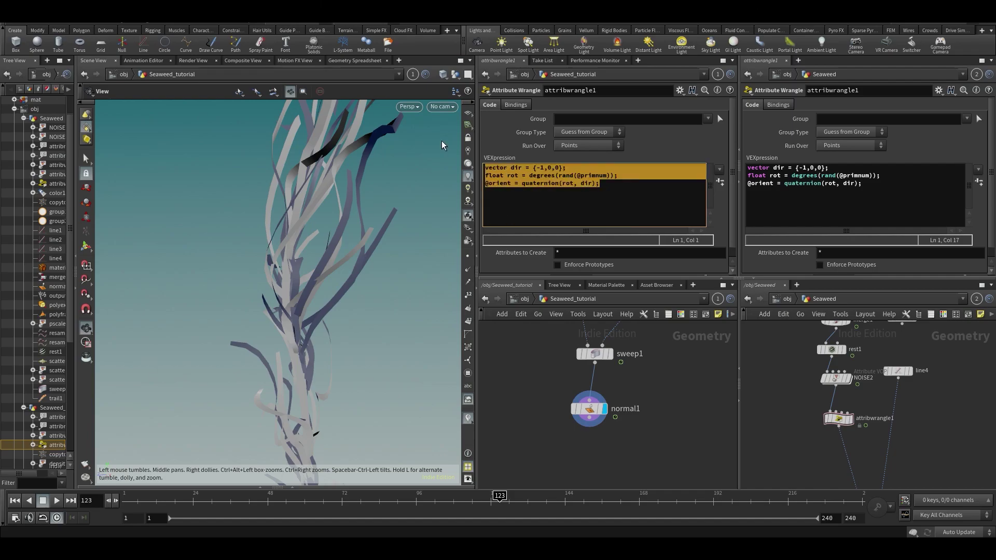
Bring the second network pane up to the obj level after reviewing the attribwrangle1 expression.
{"action": "left_click_drag", "start_coordinate": [632, 219], "coordinate": [356, 127]}
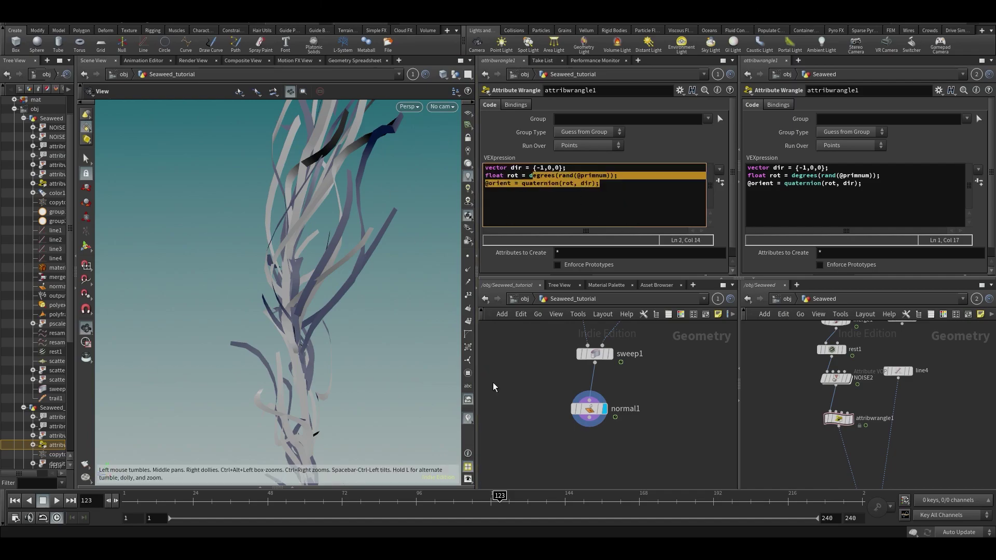
{"action": "left_click_drag", "start_coordinate": [346, 317], "coordinate": [305, 290]}
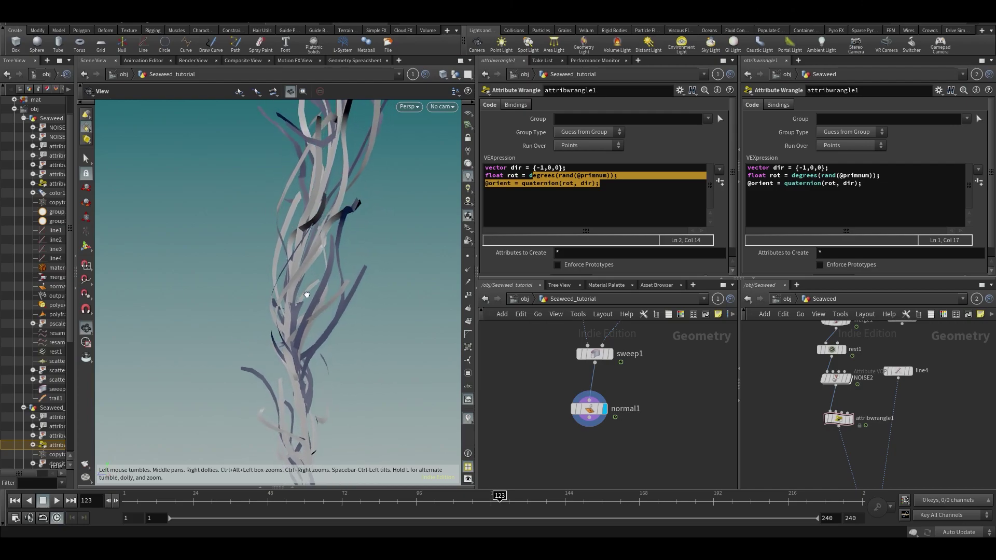
{"action": "left_click", "coordinate": [596, 200]}
{"action": "middle_click_drag", "start_coordinate": [670, 400], "coordinate": [662, 429]}
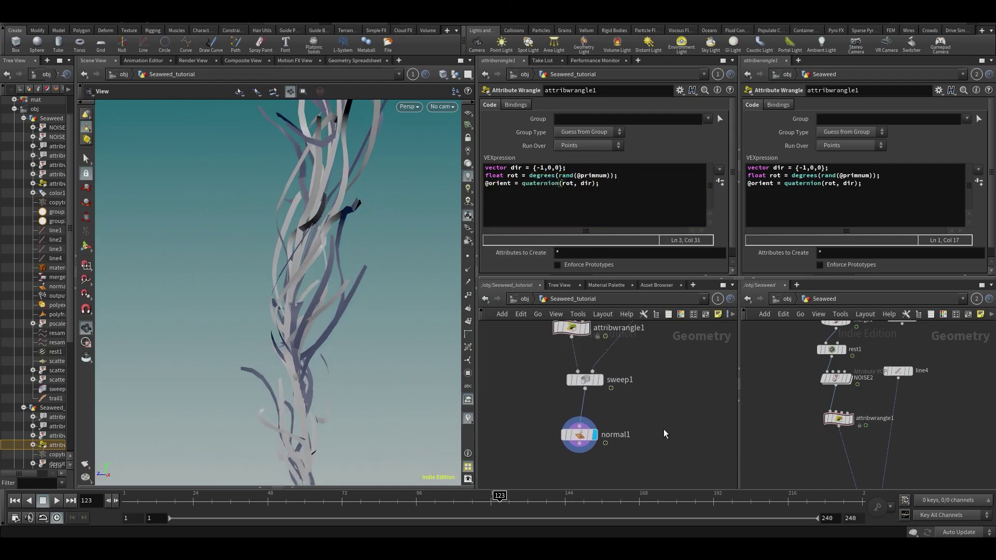
{"action": "middle_click_drag", "start_coordinate": [548, 404], "coordinate": [544, 430]}
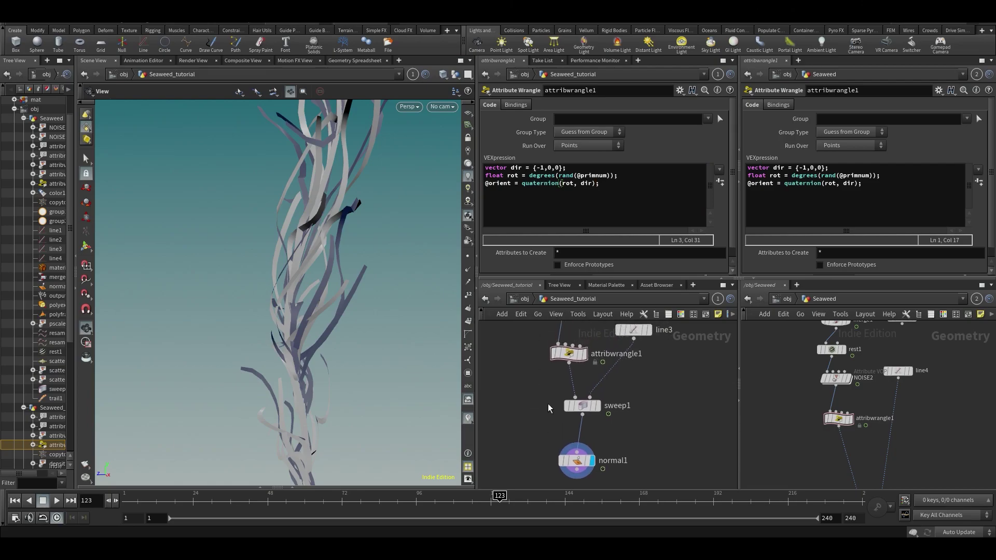
{"action": "left_click", "coordinate": [787, 300]}
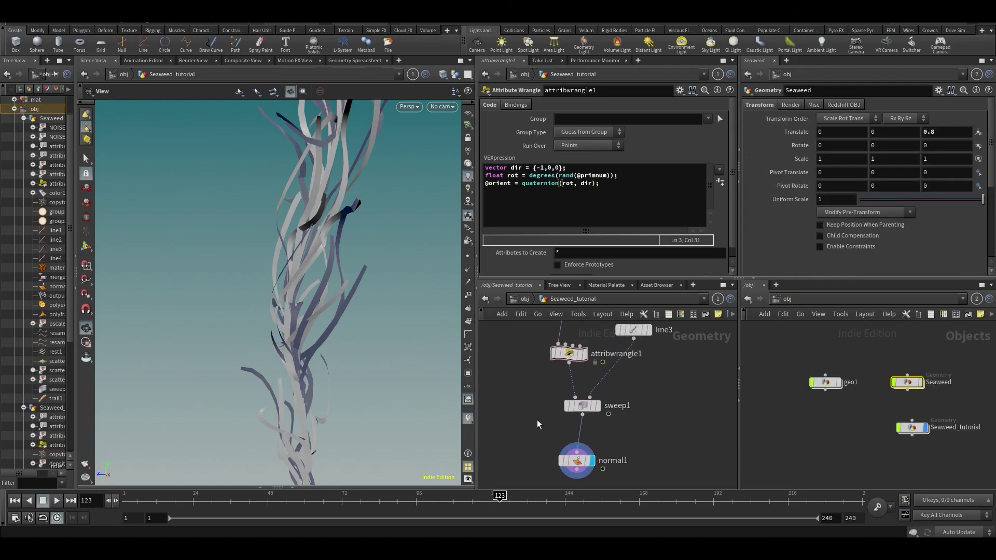
Delete attribwrangle1 from between movement and sweep1 in the Seaweed_tutorial network and save the scene.
{"action": "middle_click_drag", "start_coordinate": [522, 409], "coordinate": [540, 389]}
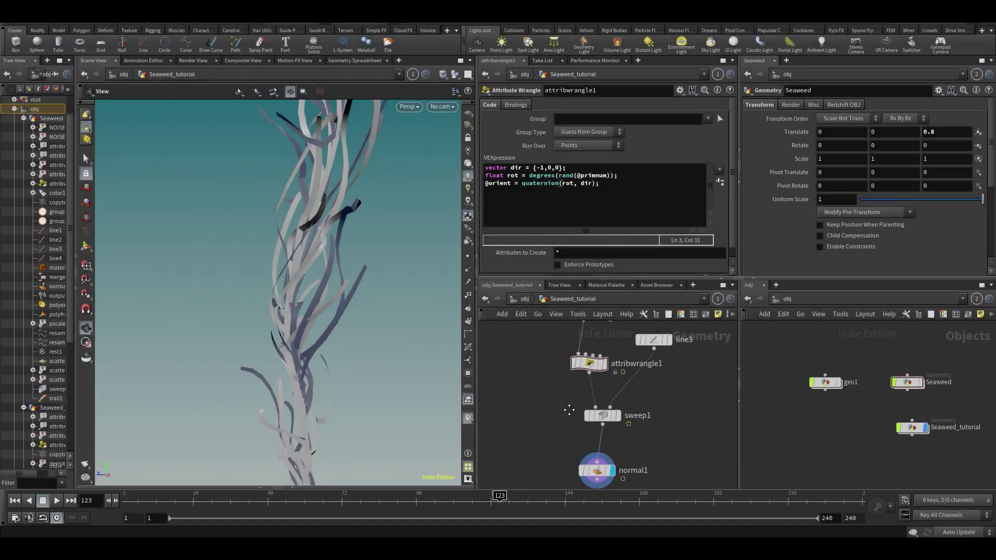
{"action": "middle_click_drag", "start_coordinate": [571, 403], "coordinate": [563, 426]}
{"action": "scroll", "coordinate": [554, 415], "scroll_direction": "down", "scroll_amount": 1}
{"action": "left_click_drag", "start_coordinate": [545, 373], "coordinate": [580, 401]}
{"action": "key", "text": "Delete"}
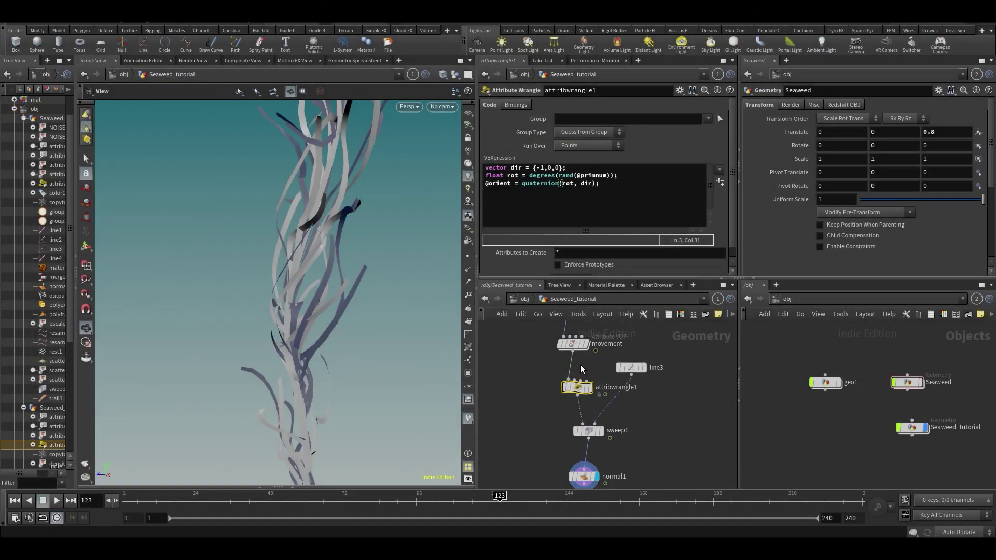
{"action": "key", "text": "ctrl+s"}
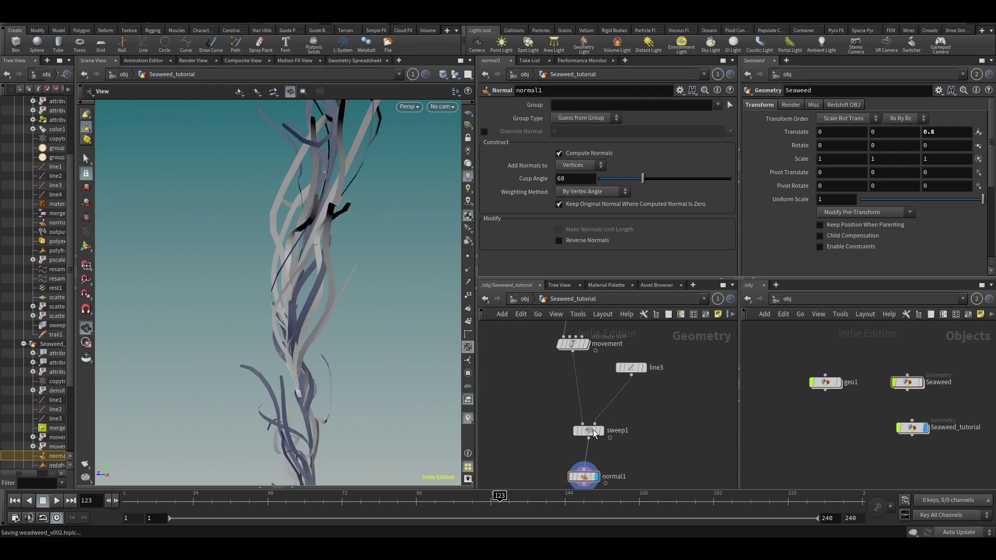
Examine the surface, scale and rotation parameters of sweep1.
{"action": "left_click", "coordinate": [589, 431]}
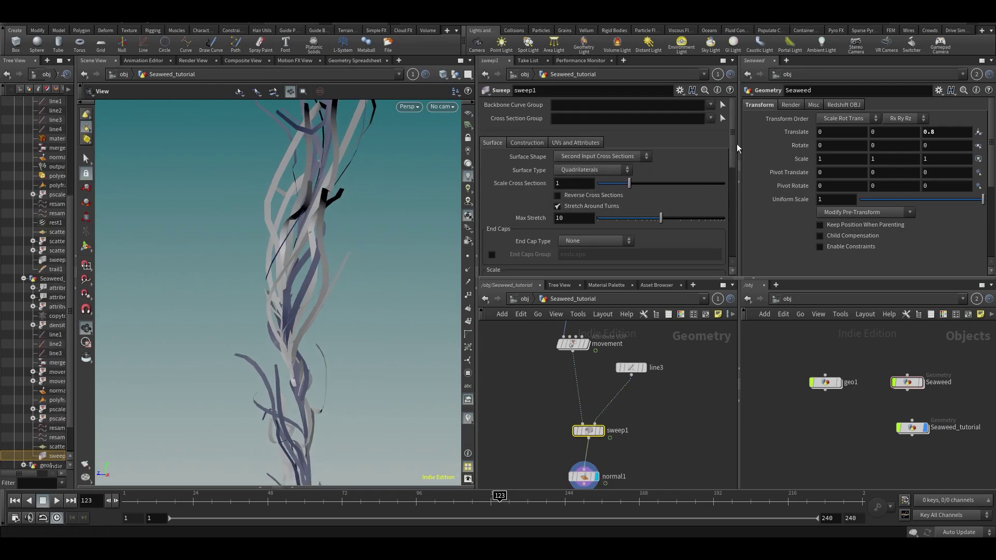
{"action": "left_click_drag", "start_coordinate": [735, 136], "coordinate": [732, 223]}
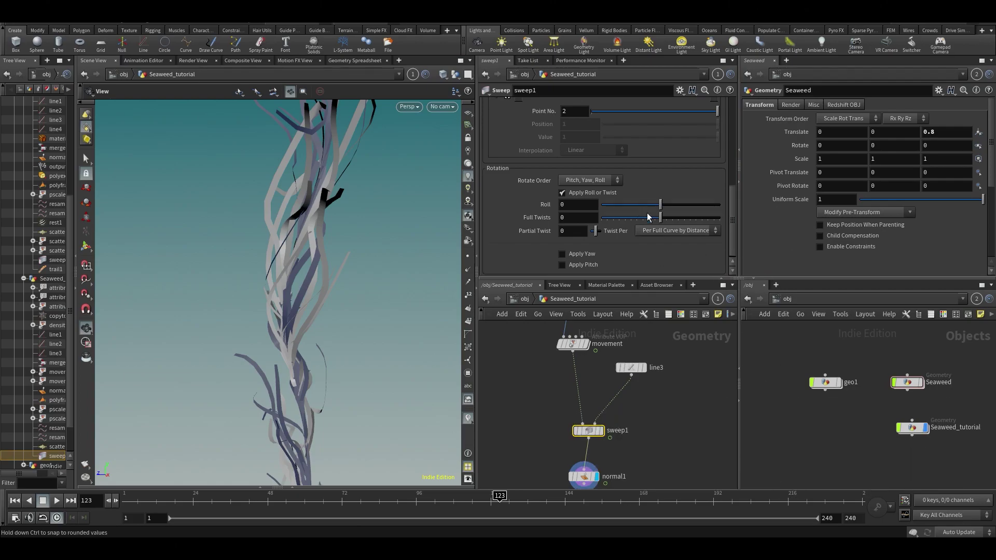
{"action": "scroll", "coordinate": [638, 172], "scroll_direction": "up", "scroll_amount": 3}
{"action": "scroll", "coordinate": [631, 185], "scroll_direction": "up", "scroll_amount": 3}
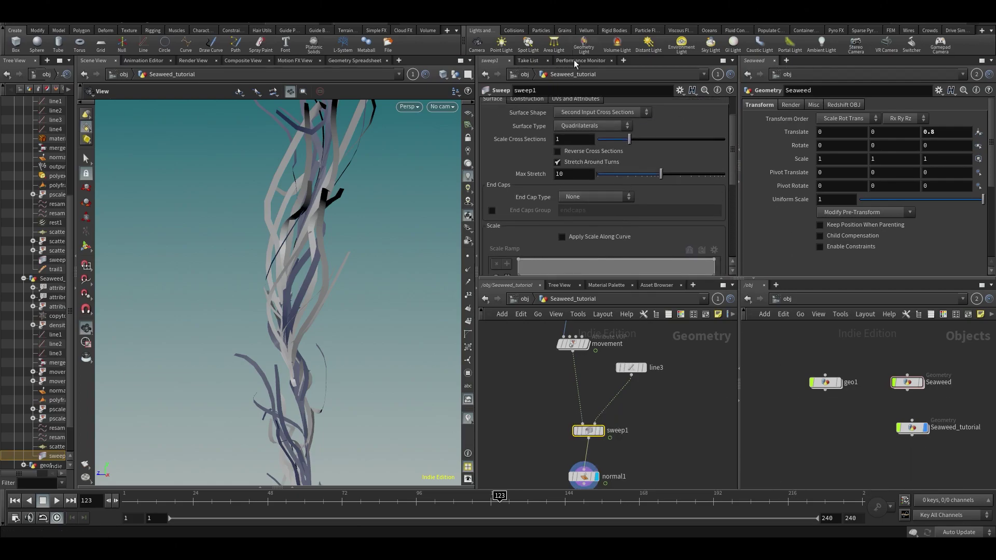
{"action": "scroll", "coordinate": [631, 195], "scroll_direction": "up", "scroll_amount": 2}
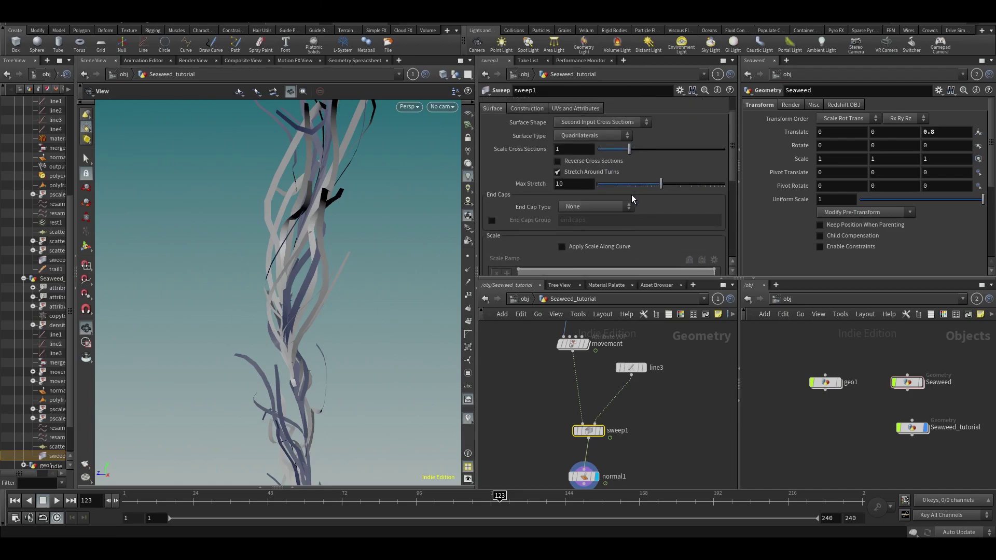
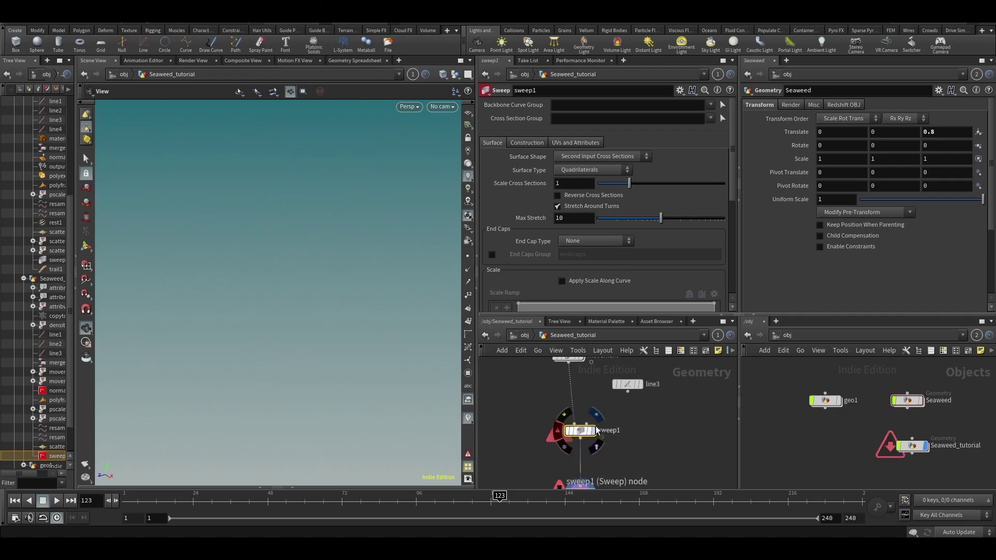
Set sweep1's surface shape to Ribbon with a width of 2.4 and play the animation.
{"action": "left_click", "coordinate": [562, 154]}
{"action": "left_click", "coordinate": [565, 196]}
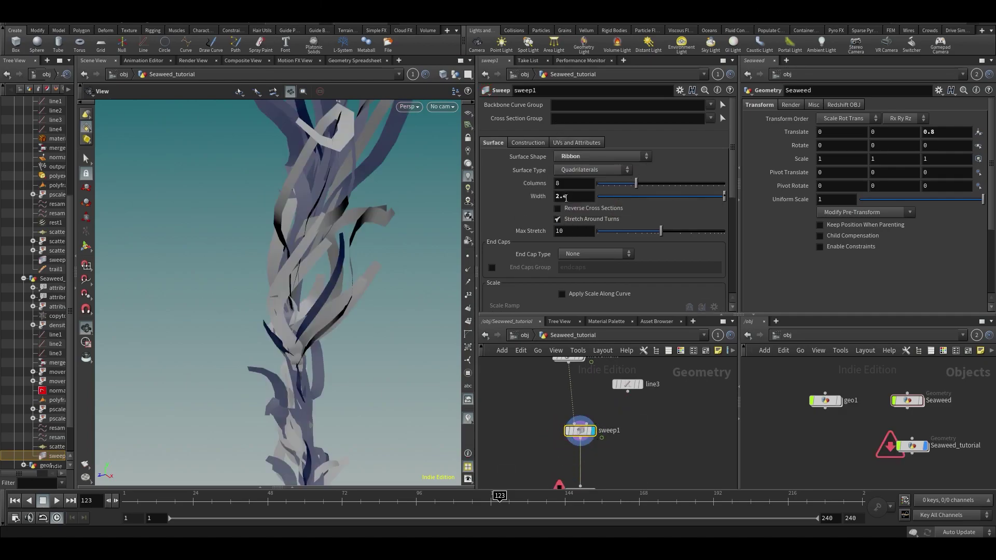
{"action": "key", "text": "Up"}
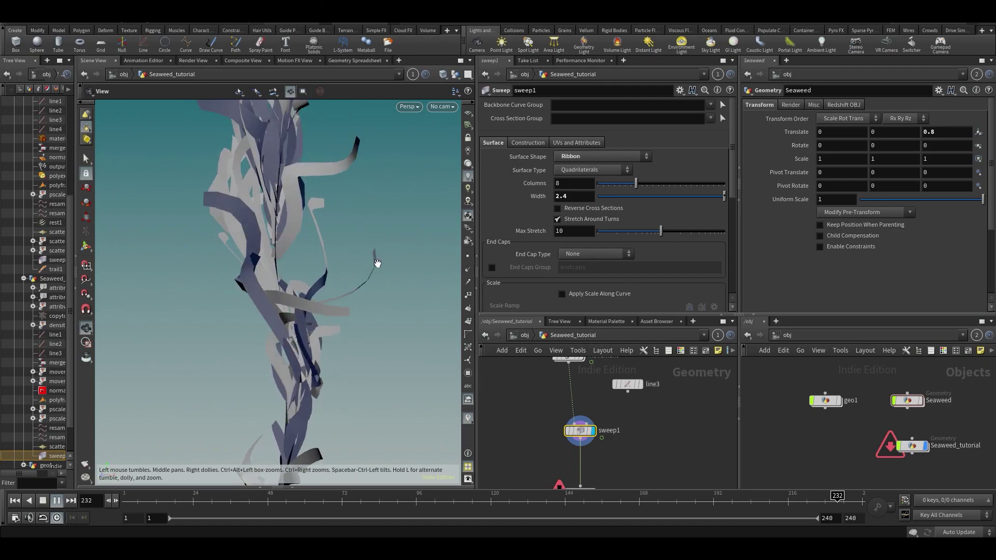
Reconnect line3 to sweep1's second input and stop the timeline at frame 47 to view the ribbons.
{"action": "left_click_drag", "start_coordinate": [587, 424], "coordinate": [626, 393]}
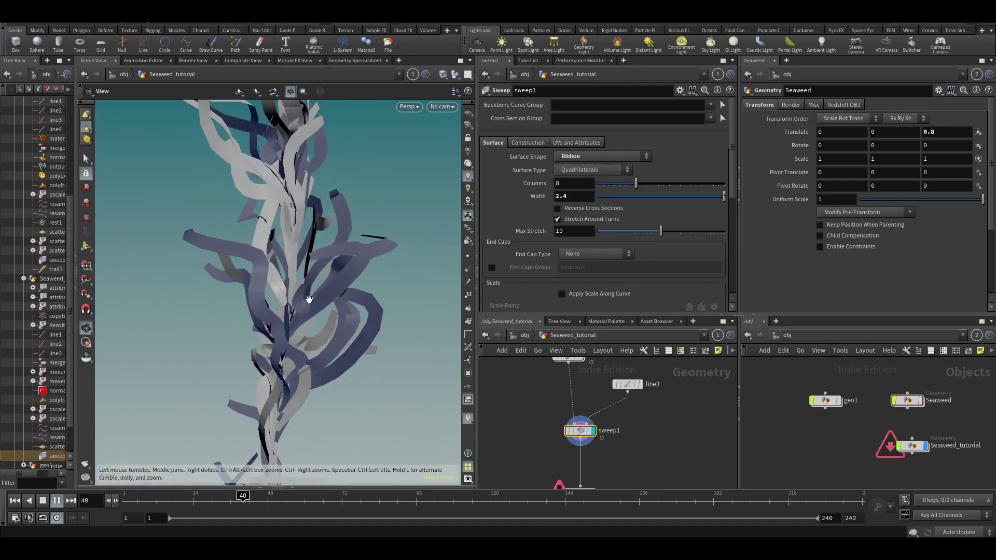
{"action": "left_click", "coordinate": [264, 498]}
{"action": "left_click_drag", "start_coordinate": [361, 218], "coordinate": [380, 220]}
{"action": "mouse_move", "coordinate": [317, 264]}
{"action": "left_mouse_down"}
{"action": "mouse_move", "coordinate": [267, 249]}
{"action": "mouse_move", "coordinate": [186, 268]}
{"action": "mouse_move", "coordinate": [334, 222]}
{"action": "mouse_move", "coordinate": [301, 258]}
{"action": "left_mouse_up"}
Insert an Attribute Create node between movement and sweep1 and name its attribute up.
{"action": "key", "text": "Tab"}
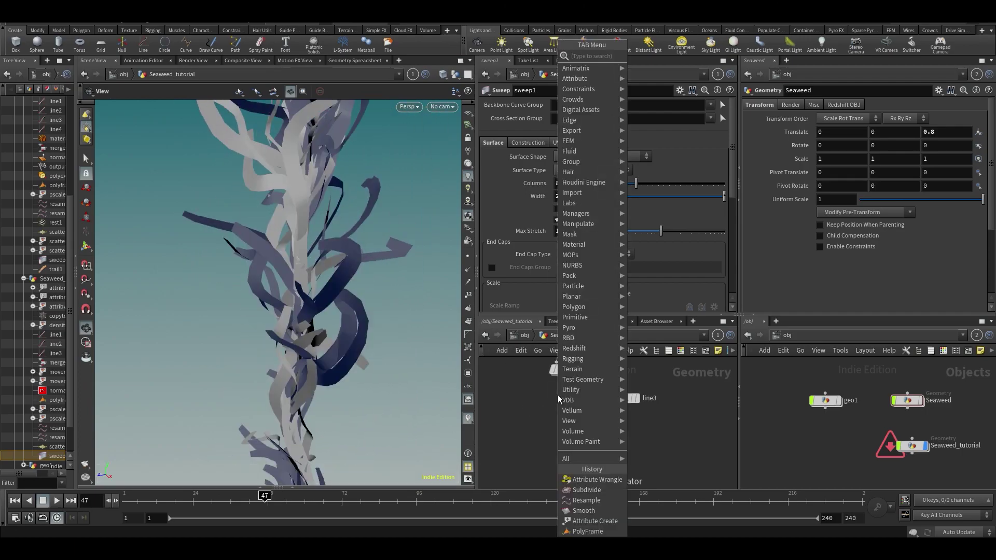
{"action": "type", "text": "acre"}
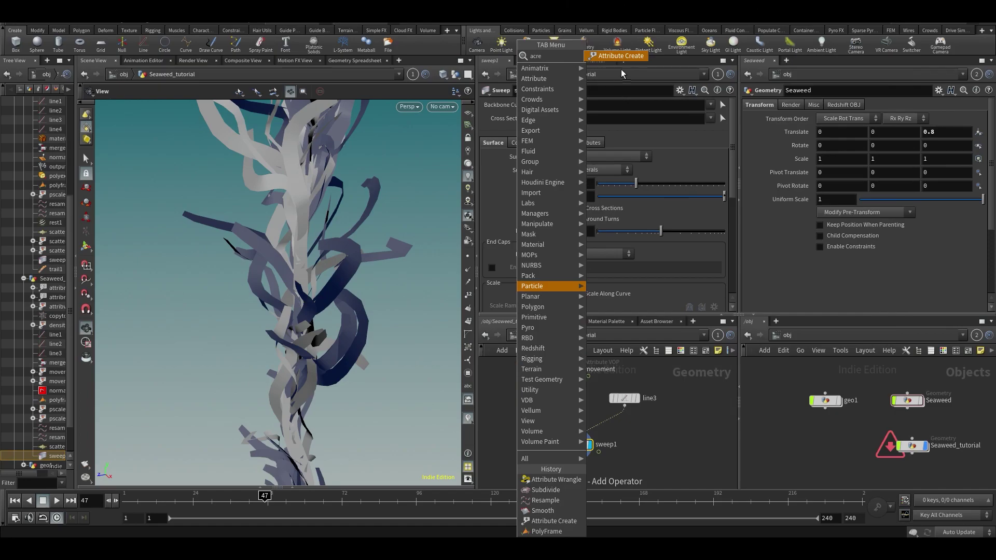
{"action": "left_click", "coordinate": [617, 60]}
{"action": "left_click", "coordinate": [565, 413]}
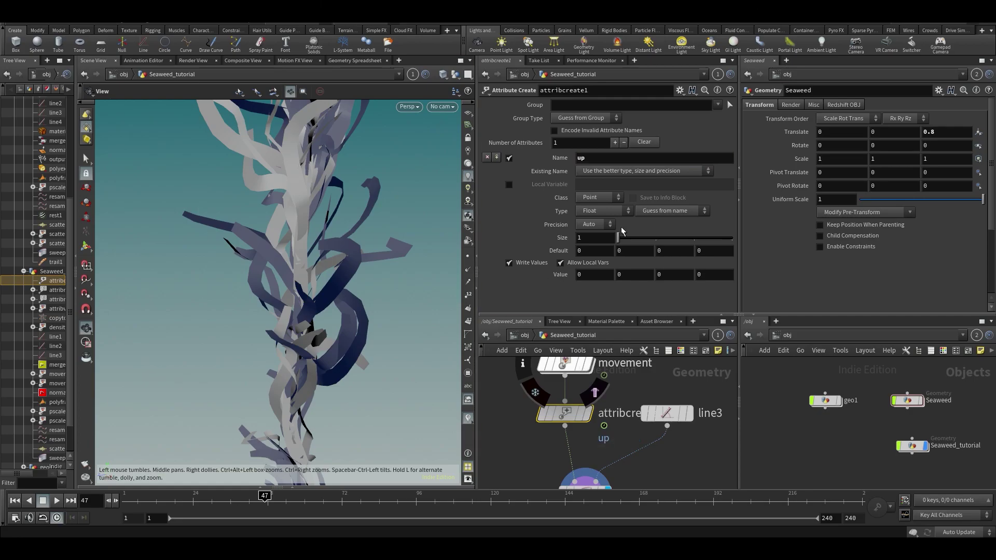
Make the up attribute a Vector with a default of 0, 1, 0 and inspect the ribbons.
{"action": "left_click", "coordinate": [593, 213]}
{"action": "left_click", "coordinate": [589, 220]}
{"action": "left_click", "coordinate": [588, 213]}
{"action": "left_click", "coordinate": [588, 242]}
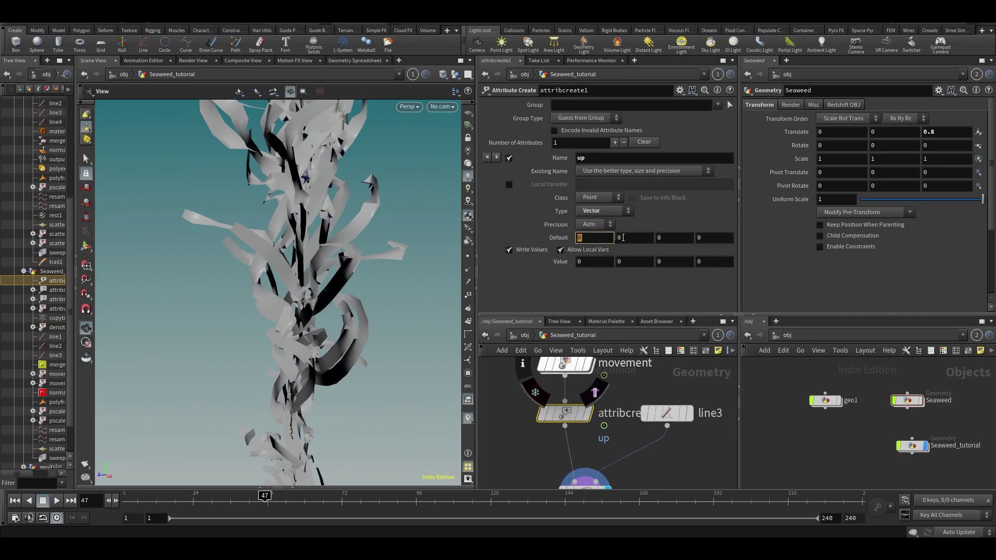
{"action": "left_click", "coordinate": [653, 376]}
{"action": "left_click_drag", "start_coordinate": [223, 280], "coordinate": [283, 278]}
Add a second attribute named N to attribcreate1 as a Vector with a default of 1, 0, 0.
{"action": "left_click", "coordinate": [615, 142]}
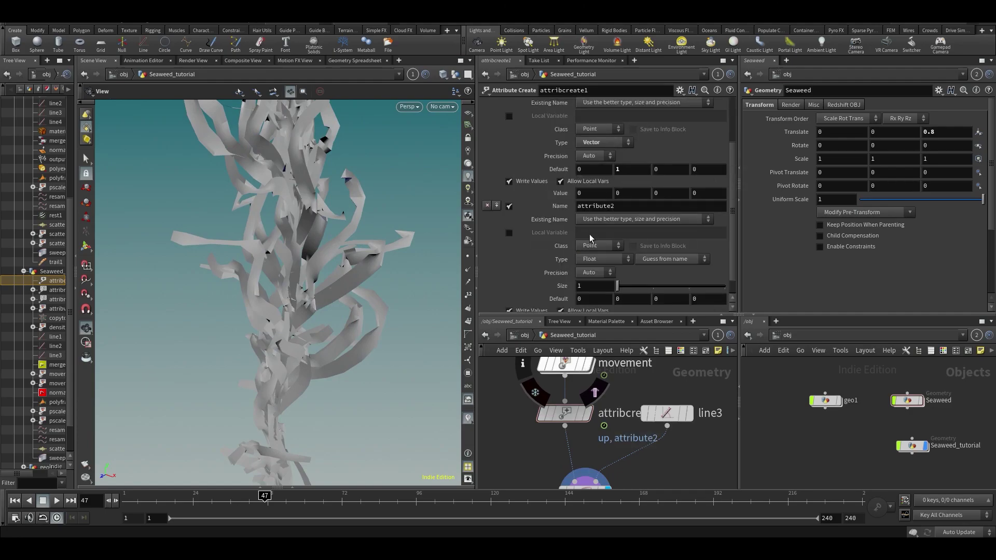
{"action": "left_click", "coordinate": [629, 207]}
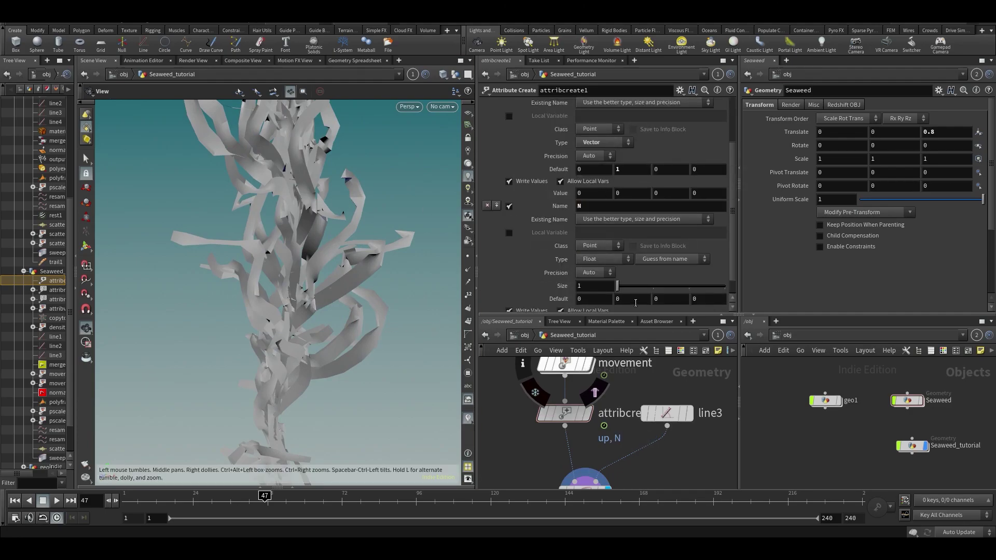
{"action": "left_click", "coordinate": [599, 258]}
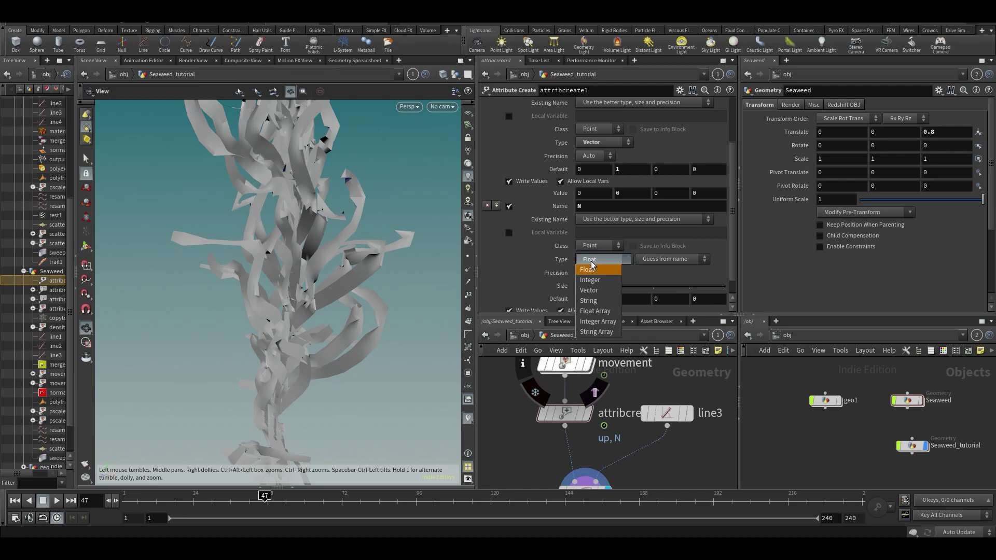
{"action": "left_click", "coordinate": [595, 291]}
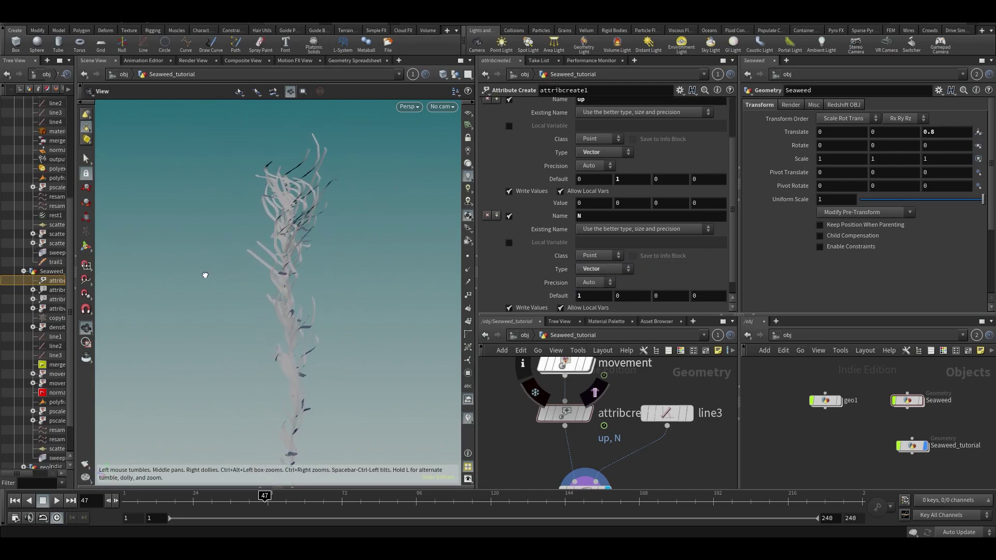
Play the animation and inspect the seaweed in smooth wire shading, ending on smooth shading.
{"action": "scroll", "coordinate": [215, 254], "scroll_direction": "up", "scroll_amount": 5}
{"action": "key", "text": "Up"}
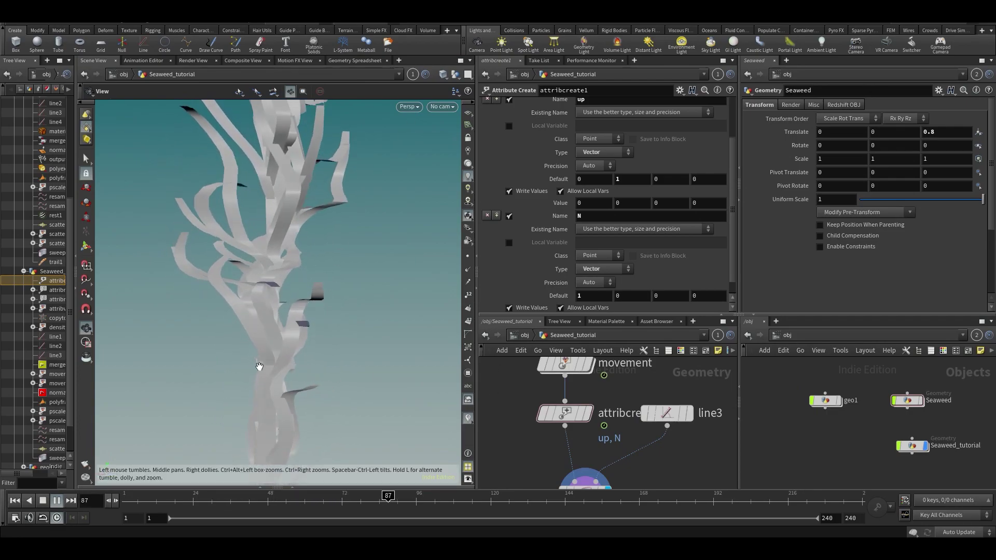
{"action": "left_click", "coordinate": [452, 75]}
{"action": "left_click", "coordinate": [449, 177]}
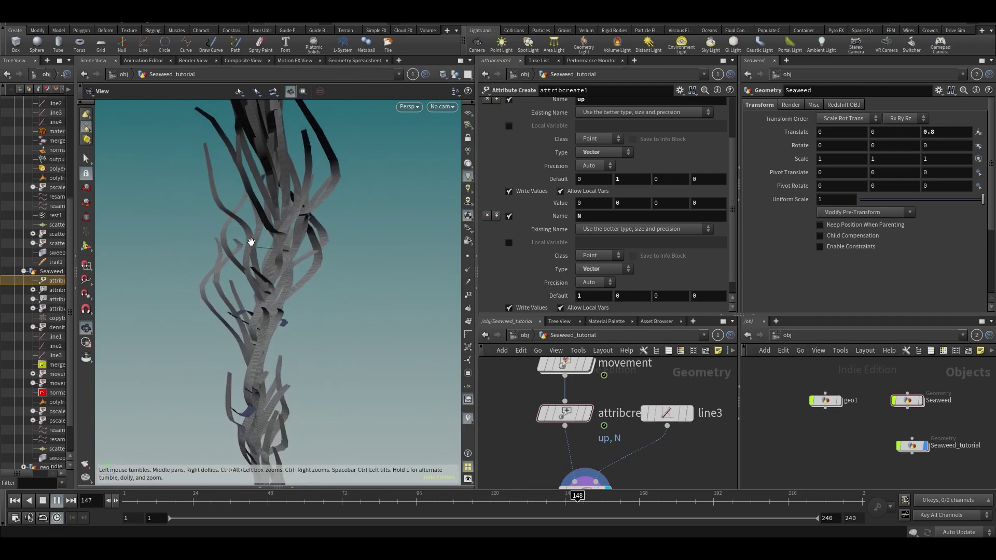
{"action": "left_click", "coordinate": [451, 75]}
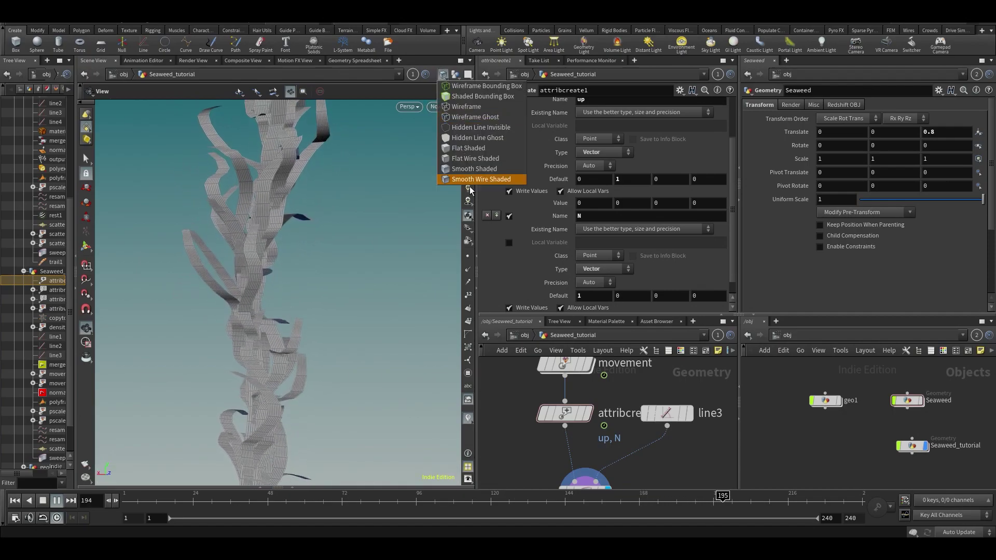
{"action": "left_click", "coordinate": [450, 167]}
Set the ribbon width of sweep1 to 1.
{"action": "middle_click_drag", "start_coordinate": [599, 470], "coordinate": [596, 412]}
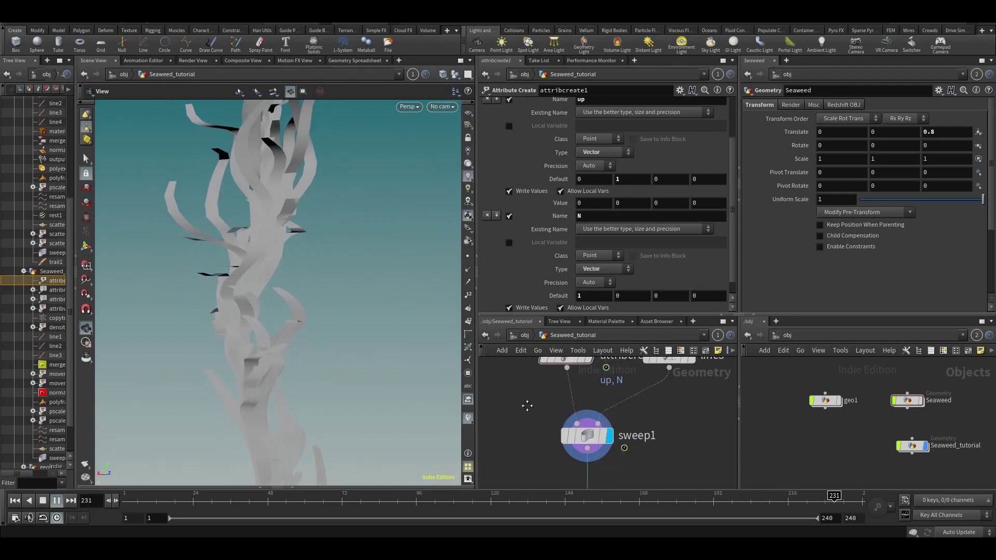
{"action": "left_click", "coordinate": [587, 435]}
{"action": "scroll", "coordinate": [663, 218], "scroll_direction": "down", "scroll_amount": 2}
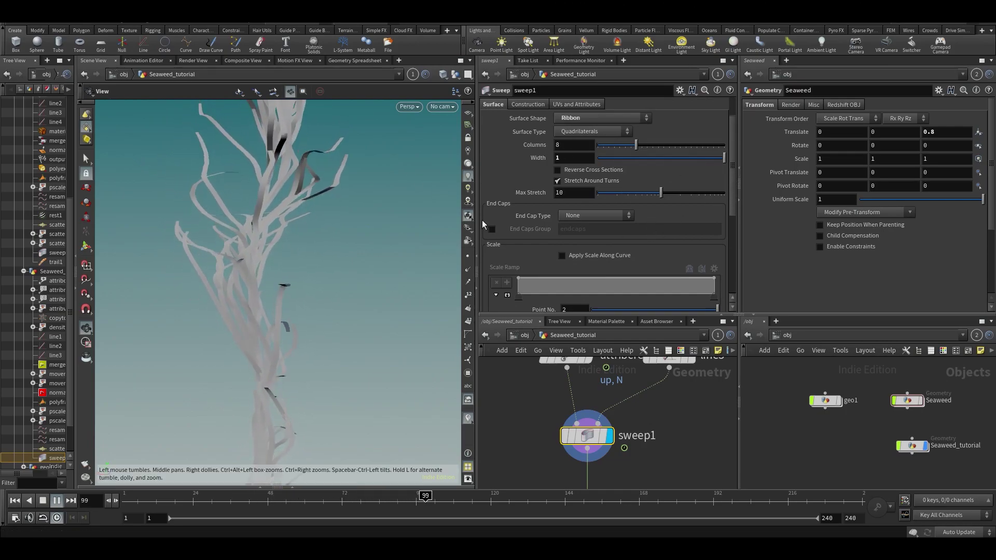
Twist the ribbons in sweep1's rotation settings with a Roll of 84 and 1 full twist.
{"action": "scroll", "coordinate": [609, 211], "scroll_direction": "down", "scroll_amount": 7}
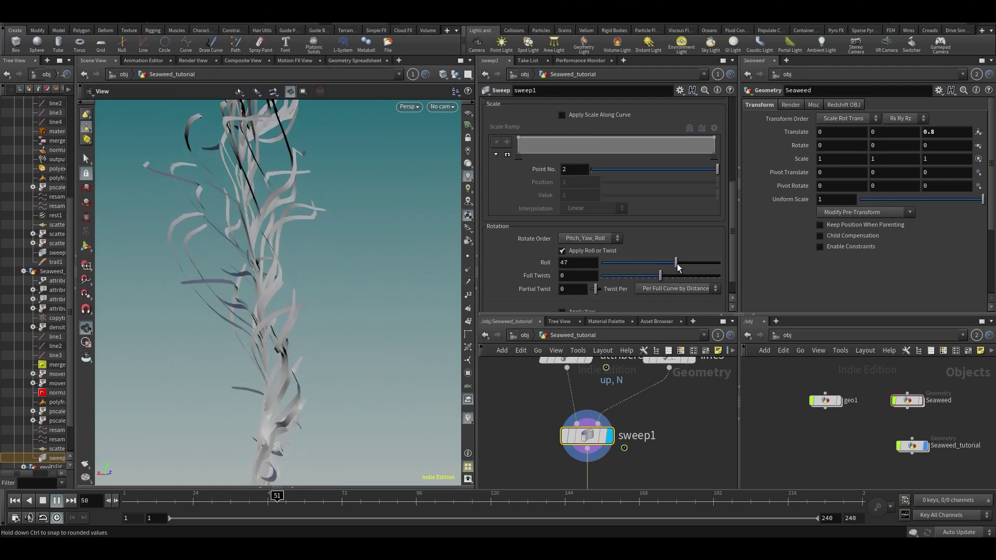
{"action": "left_click_drag", "start_coordinate": [688, 264], "coordinate": [690, 263]}
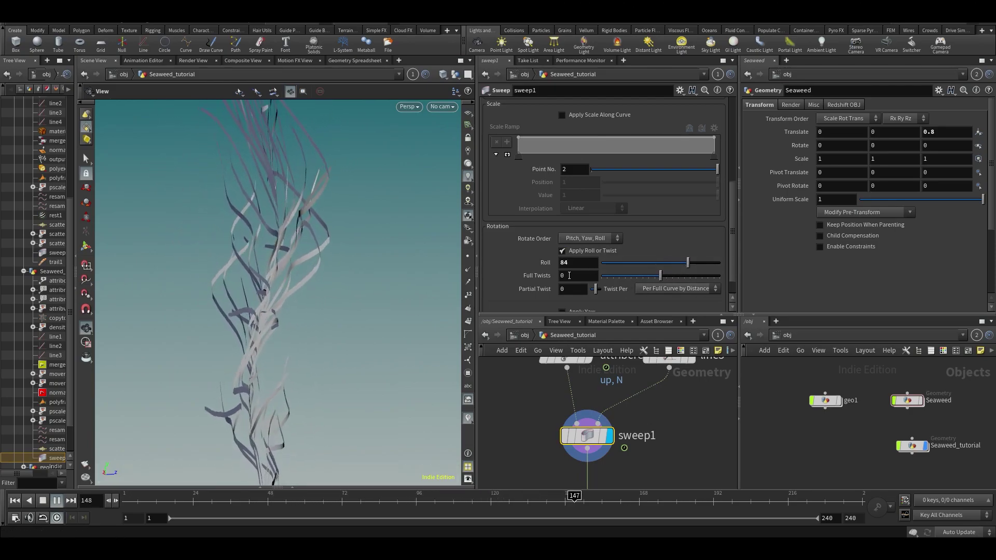
{"action": "key", "text": "Return"}
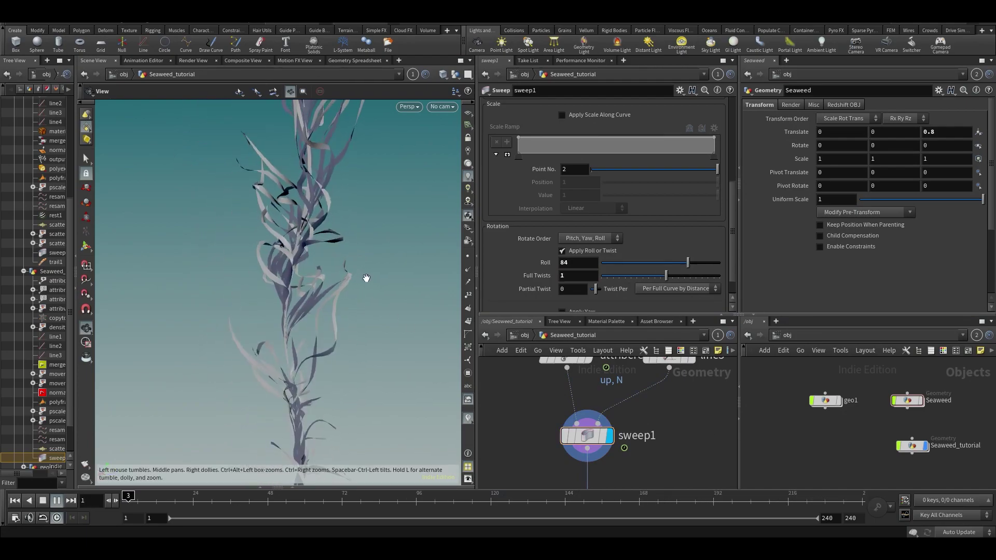
Inspect the twisted seaweed up close and from afar during playback, and scrub through the timeline.
{"action": "scroll", "coordinate": [322, 307], "scroll_direction": "up", "scroll_amount": 5}
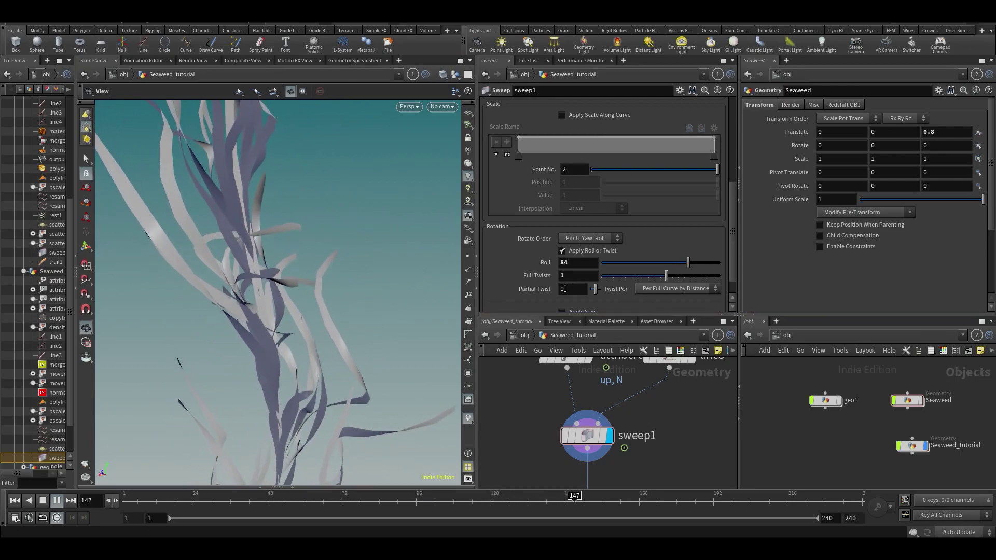
{"action": "scroll", "coordinate": [328, 312], "scroll_direction": "down", "scroll_amount": 4}
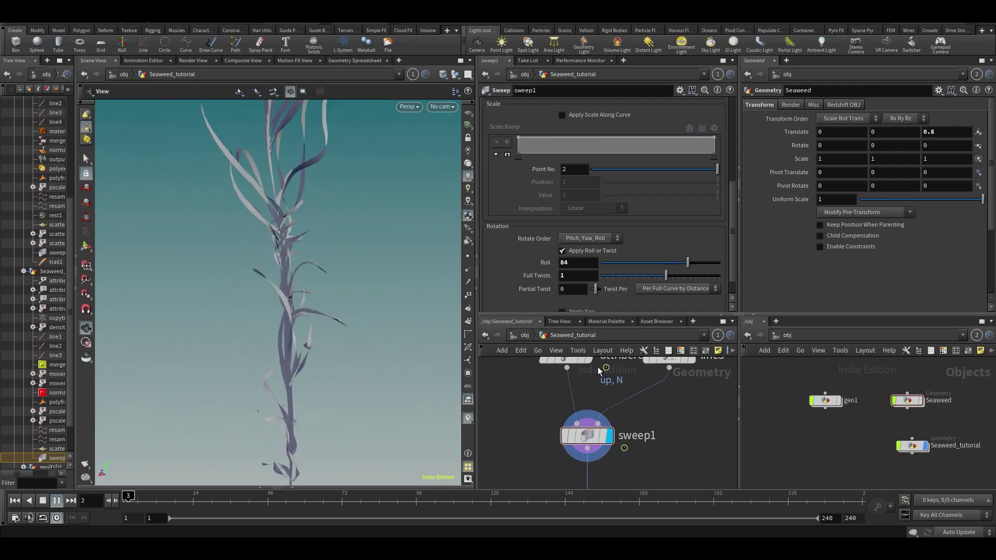
{"action": "left_click_drag", "start_coordinate": [264, 509], "coordinate": [273, 509]}
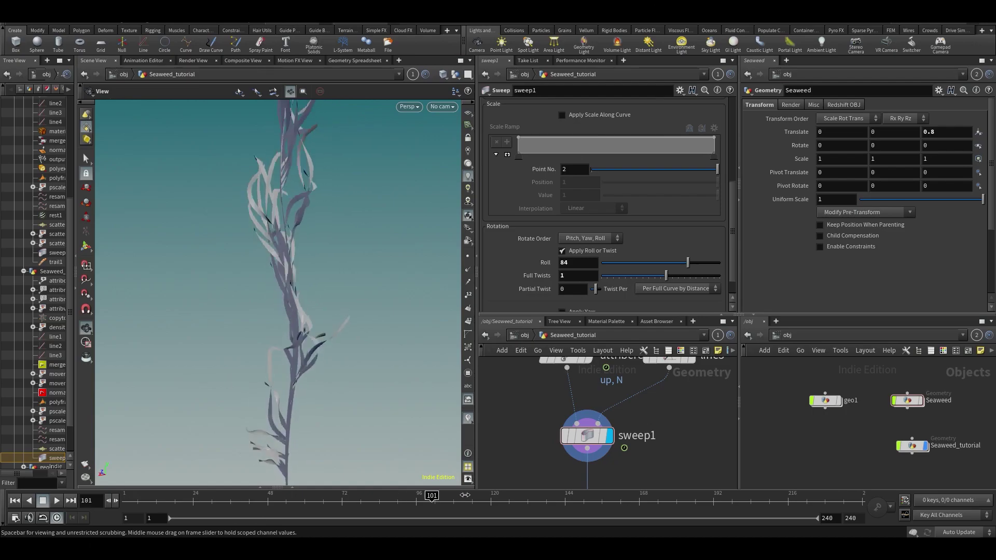
Review sweep1's surface settings and inspect the twisted ribbons up close at frame 115.
{"action": "scroll", "coordinate": [615, 256], "scroll_direction": "down", "scroll_amount": 1}
{"action": "left_click_drag", "start_coordinate": [726, 235], "coordinate": [767, 120]}
{"action": "left_click_drag", "start_coordinate": [355, 285], "coordinate": [346, 304]}
{"action": "middle_click_drag", "start_coordinate": [346, 304], "coordinate": [326, 275]}
{"action": "scroll", "coordinate": [326, 276], "scroll_direction": "up", "scroll_amount": 4}
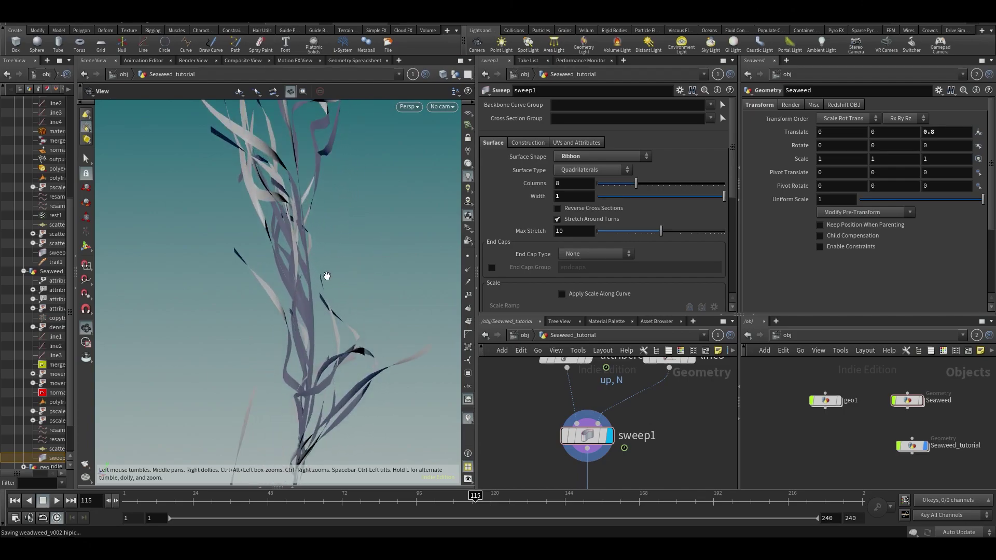
{"action": "left_click_drag", "start_coordinate": [341, 349], "coordinate": [314, 319]}
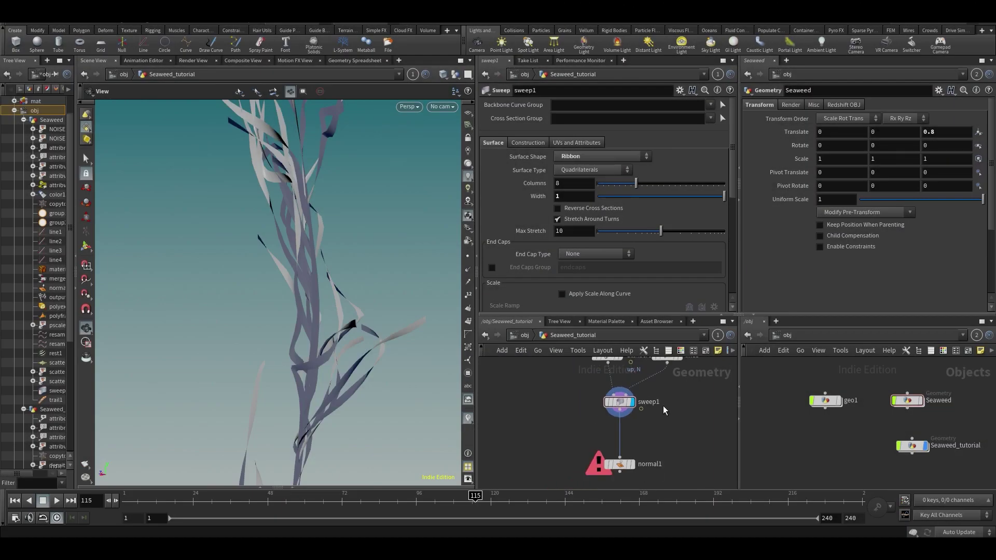
Insert a PolyExtrude node between sweep1 and normal1 and display its output.
{"action": "scroll", "coordinate": [638, 423], "scroll_direction": "up", "scroll_amount": 2}
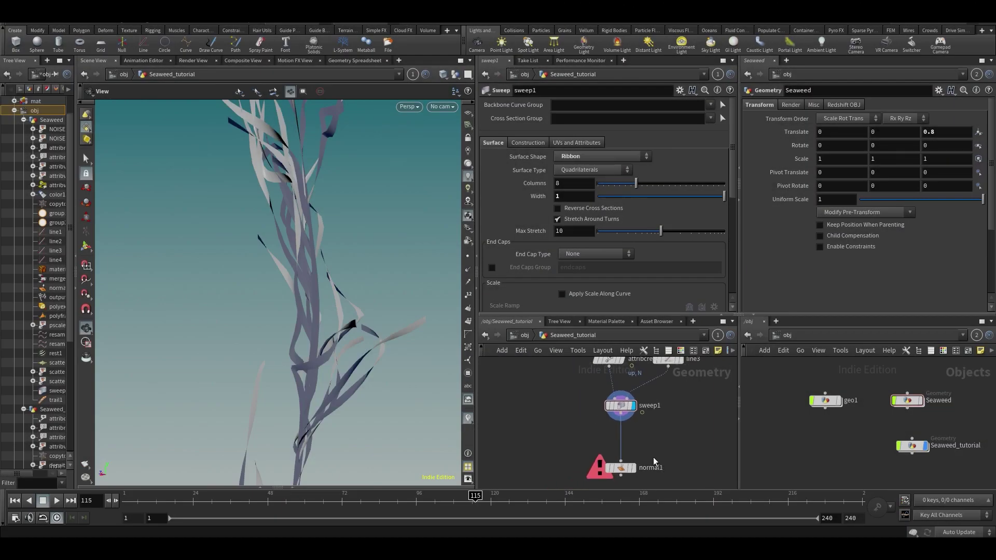
{"action": "left_click", "coordinate": [631, 473]}
{"action": "key", "text": "Tab"}
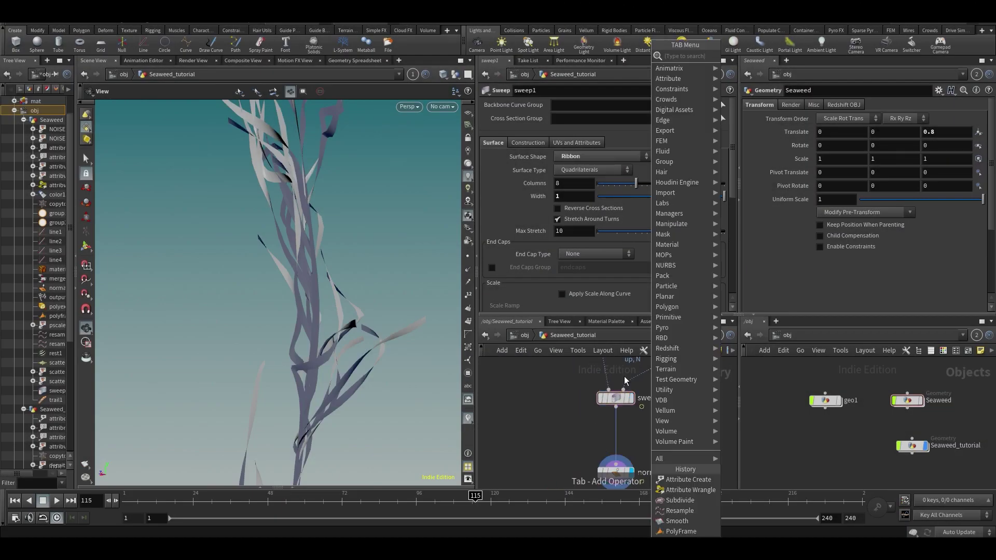
{"action": "type", "text": "polyex"}
{"action": "key", "text": "Return"}
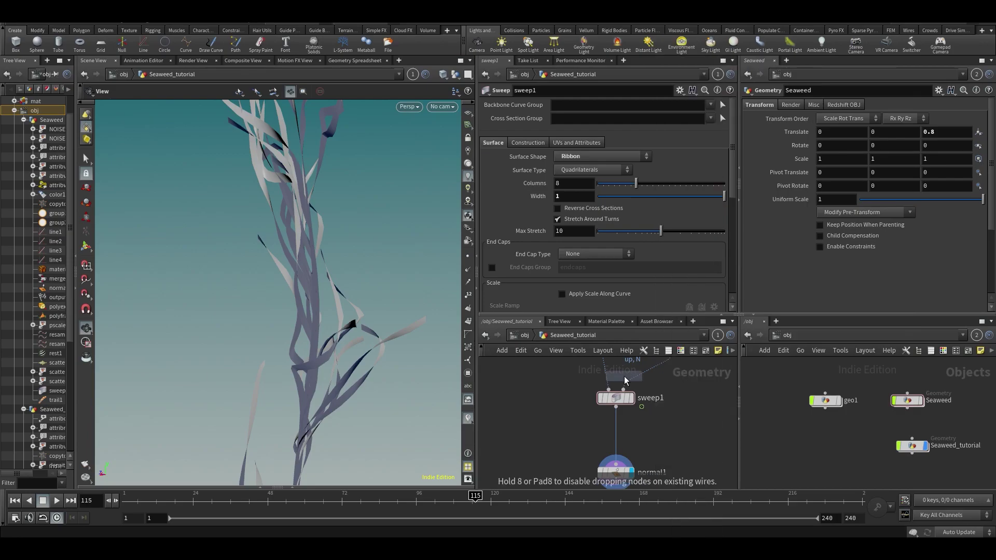
{"action": "scroll", "coordinate": [625, 384], "scroll_direction": "up", "scroll_amount": 2}
{"action": "left_click", "coordinate": [613, 444]}
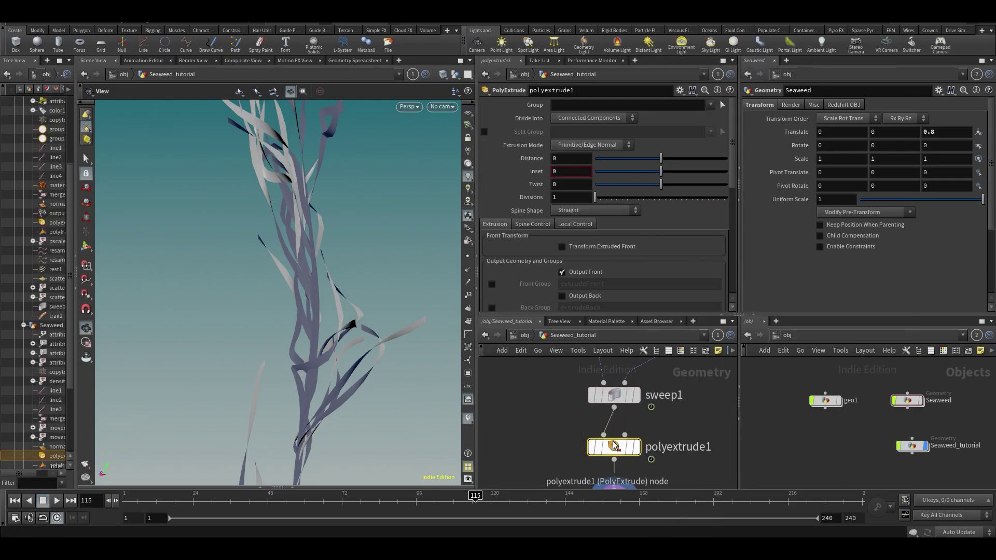
{"action": "left_click", "coordinate": [636, 446]}
Thicken the ribbons with a polyextrude1 Distance of 0.002 and enable Output Back.
{"action": "left_click_drag", "start_coordinate": [348, 302], "coordinate": [376, 291]}
{"action": "scroll", "coordinate": [391, 297], "scroll_direction": "up", "scroll_amount": 4}
{"action": "mouse_move", "coordinate": [577, 156]}
{"action": "middle_mouse_down"}
{"action": "mouse_move", "coordinate": [593, 180]}
{"action": "mouse_move", "coordinate": [573, 170]}
{"action": "middle_mouse_up"}
{"action": "key", "text": "ctrl+z"}
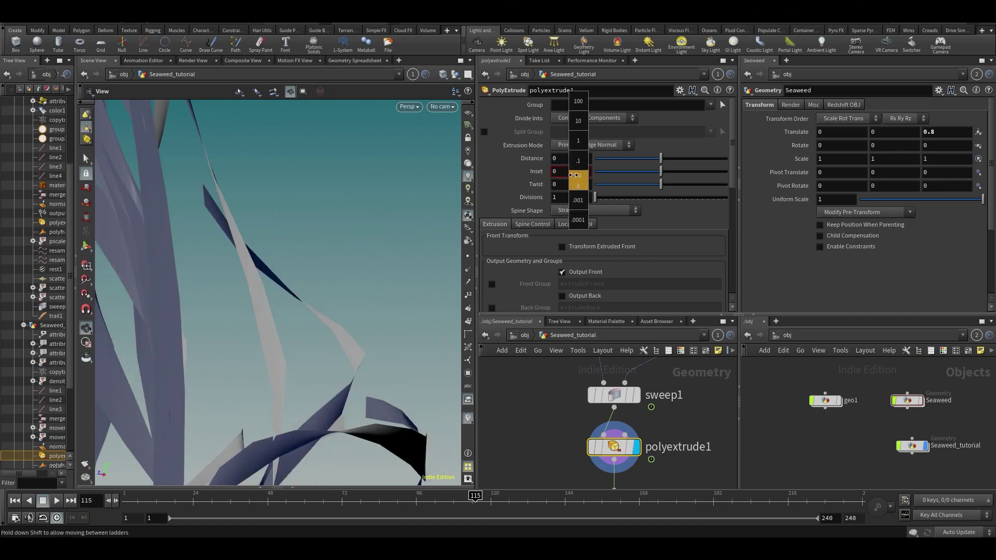
{"action": "middle_click_drag", "start_coordinate": [584, 209], "coordinate": [587, 210]}
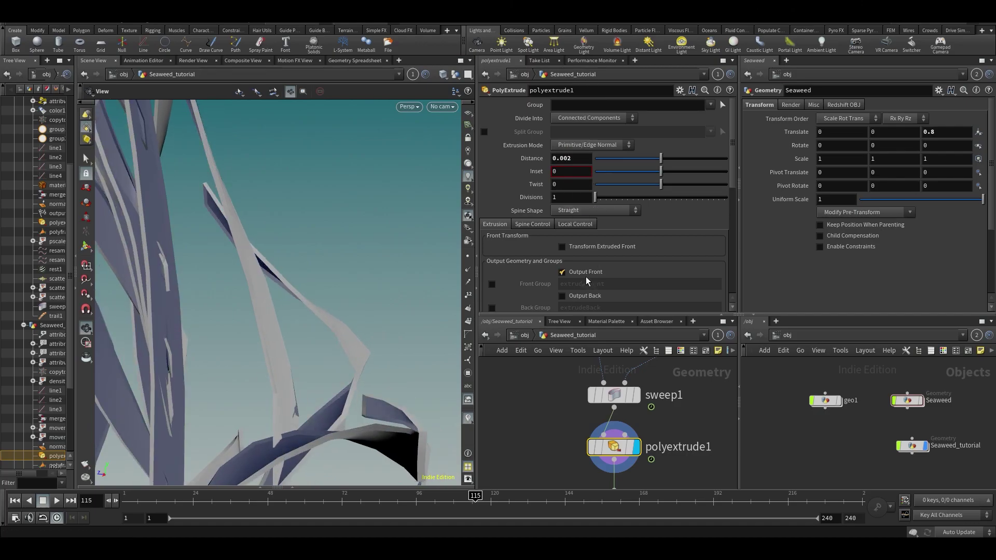
{"action": "left_click", "coordinate": [585, 298]}
{"action": "left_click_drag", "start_coordinate": [260, 238], "coordinate": [71, 239]}
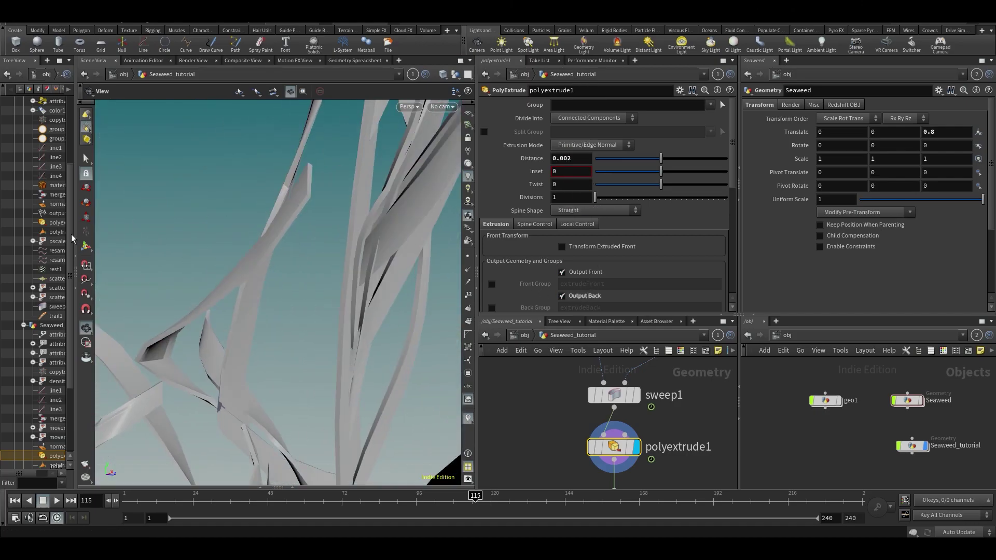
{"action": "left_click_drag", "start_coordinate": [360, 264], "coordinate": [394, 228]}
Examine attribwrangle1's VEX code and its place above sweep1 in the Seaweed object, then return to the object level.
{"action": "middle_click_drag", "start_coordinate": [569, 388], "coordinate": [580, 442]}
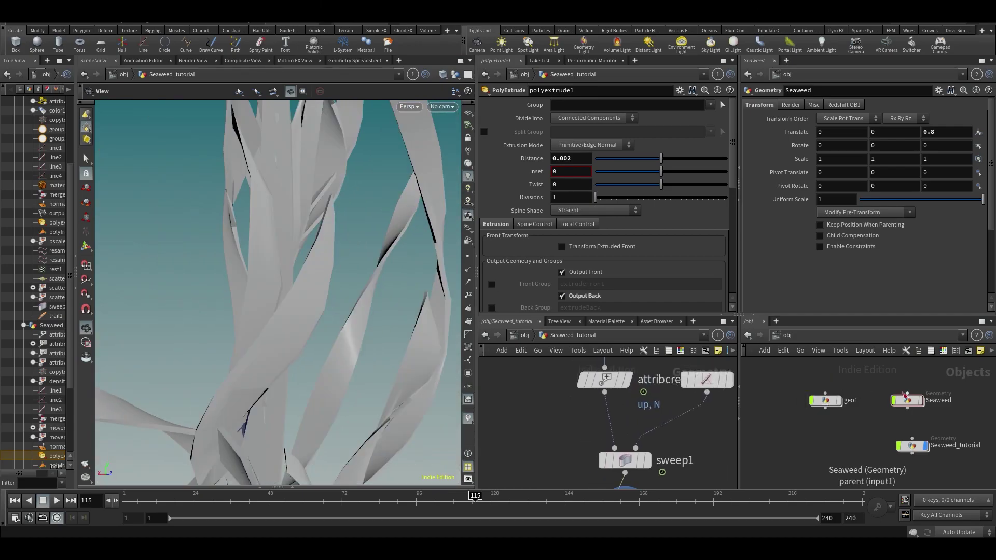
{"action": "double_click", "coordinate": [906, 401]}
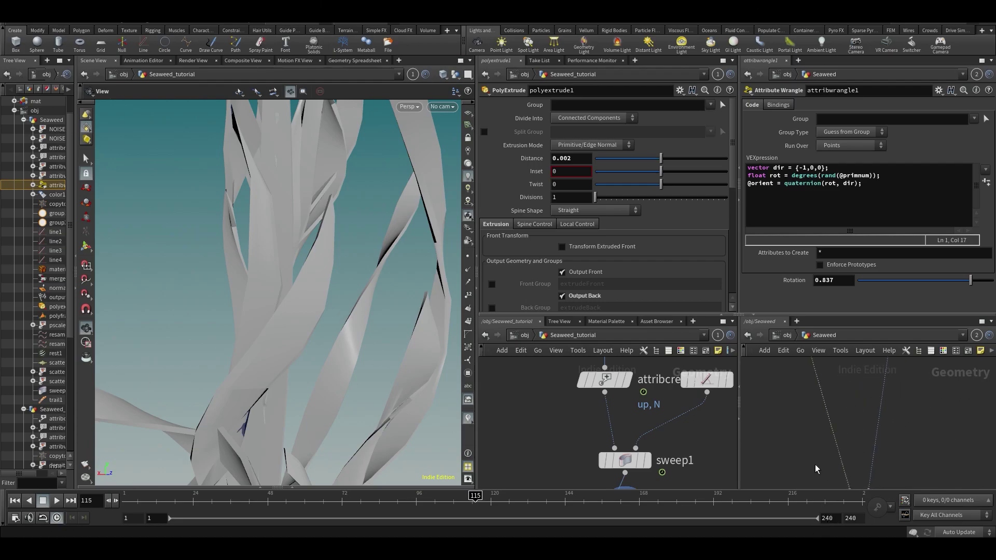
{"action": "left_click_drag", "start_coordinate": [754, 412], "coordinate": [832, 465]}
{"action": "left_click_drag", "start_coordinate": [802, 427], "coordinate": [803, 436]}
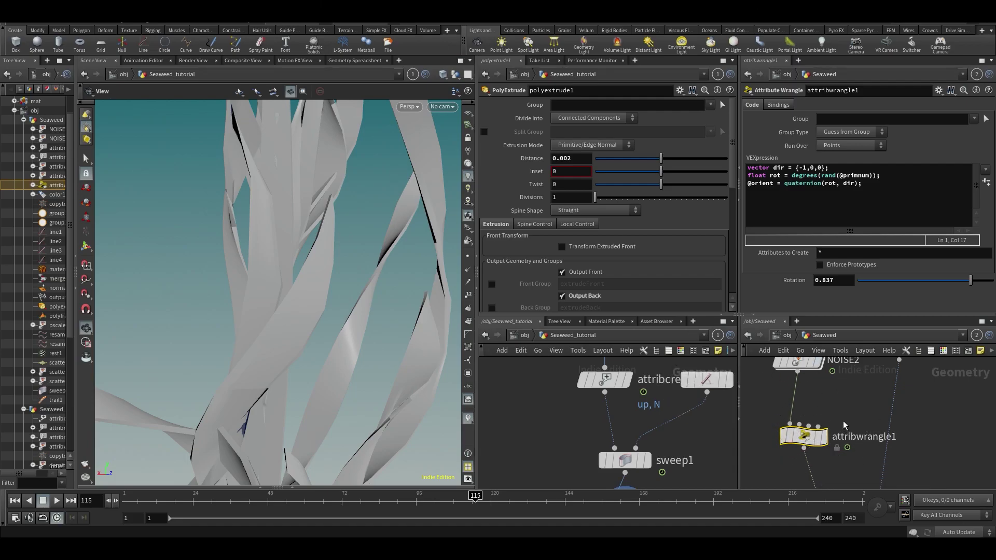
{"action": "middle_click_drag", "start_coordinate": [843, 425], "coordinate": [895, 371]}
{"action": "scroll", "coordinate": [894, 370], "scroll_direction": "down", "scroll_amount": 3}
{"action": "left_click_drag", "start_coordinate": [921, 222], "coordinate": [729, 159]}
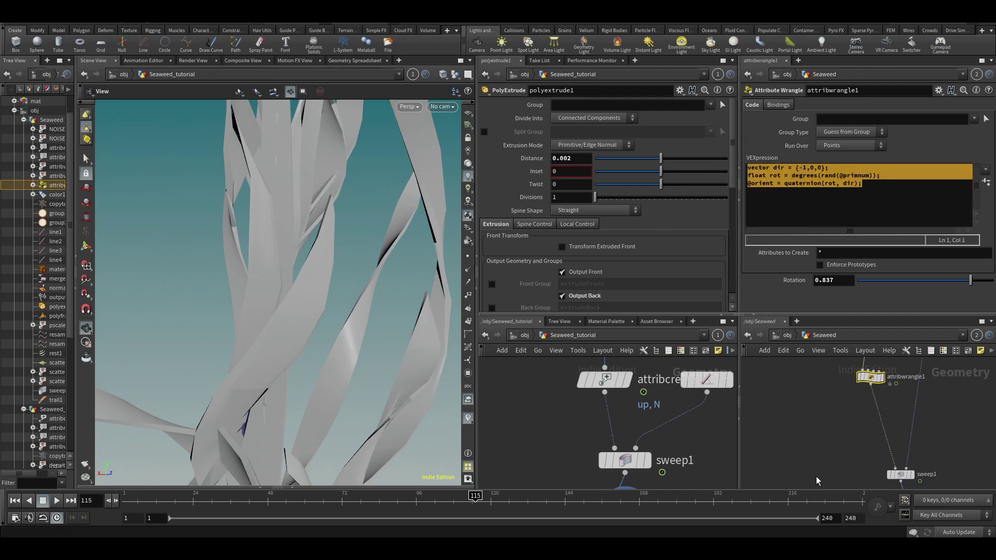
{"action": "left_click", "coordinate": [792, 336]}
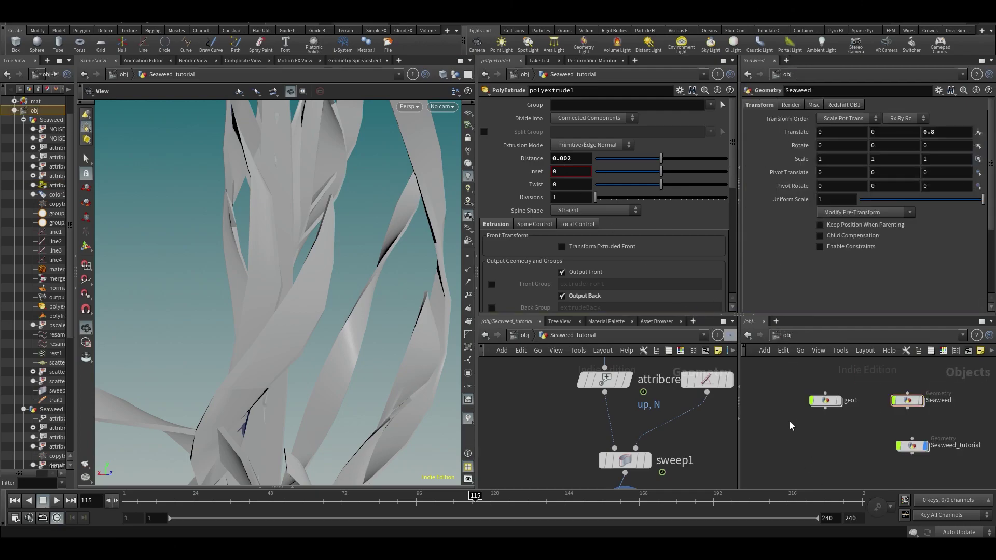
Save the scene, set polyextrude1's Distance to 0.0001 and check the thinner ribbons.
{"action": "scroll", "coordinate": [325, 284], "scroll_direction": "down", "scroll_amount": 5}
{"action": "left_click_drag", "start_coordinate": [325, 284], "coordinate": [345, 234]}
{"action": "key", "text": "ctrl+s"}
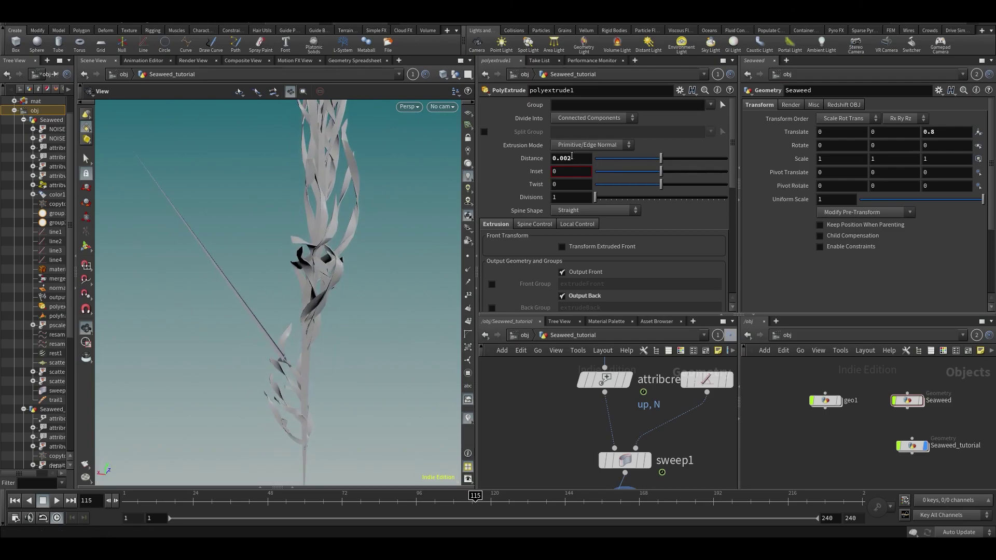
{"action": "left_click", "coordinate": [573, 159]}
{"action": "type", "text": "0.0001"}
{"action": "key", "text": "Return"}
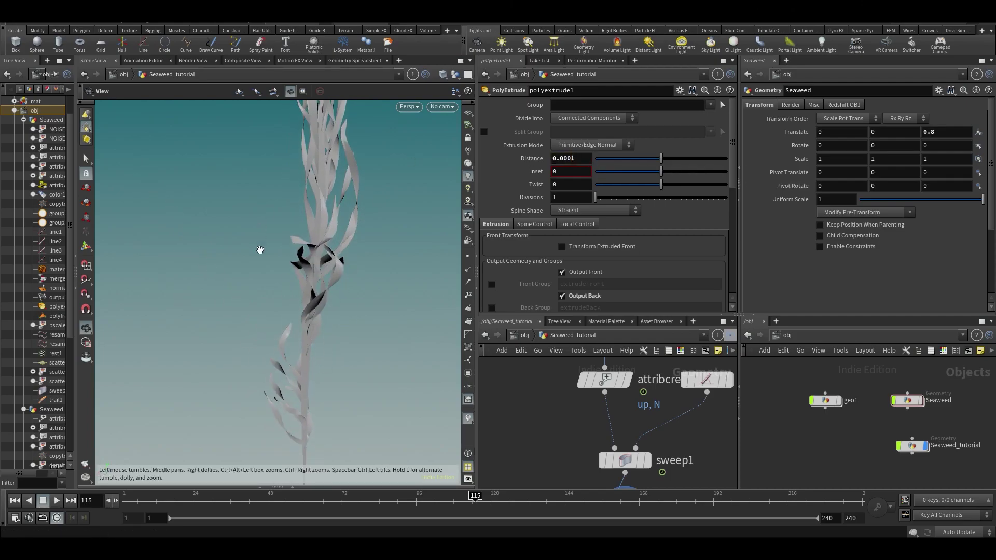
{"action": "left_click_drag", "start_coordinate": [260, 250], "coordinate": [369, 235]}
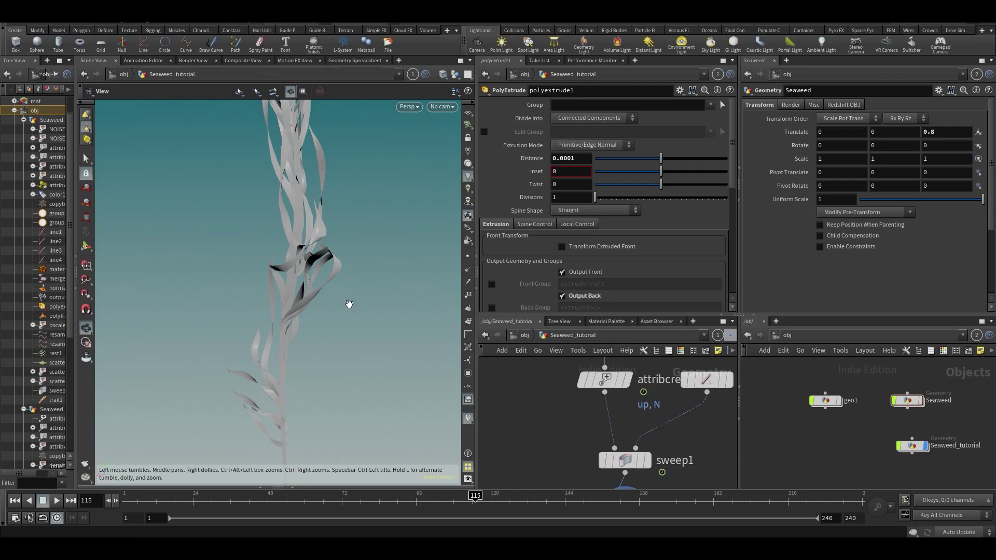
{"action": "left_click_drag", "start_coordinate": [356, 305], "coordinate": [370, 301]}
Set polyextrude1's Extrusion Mode to Point Normal and its Distance to 0.0002, and save the scene.
{"action": "left_click", "coordinate": [593, 148]}
{"action": "left_click", "coordinate": [588, 166]}
{"action": "left_click_drag", "start_coordinate": [308, 271], "coordinate": [323, 284]}
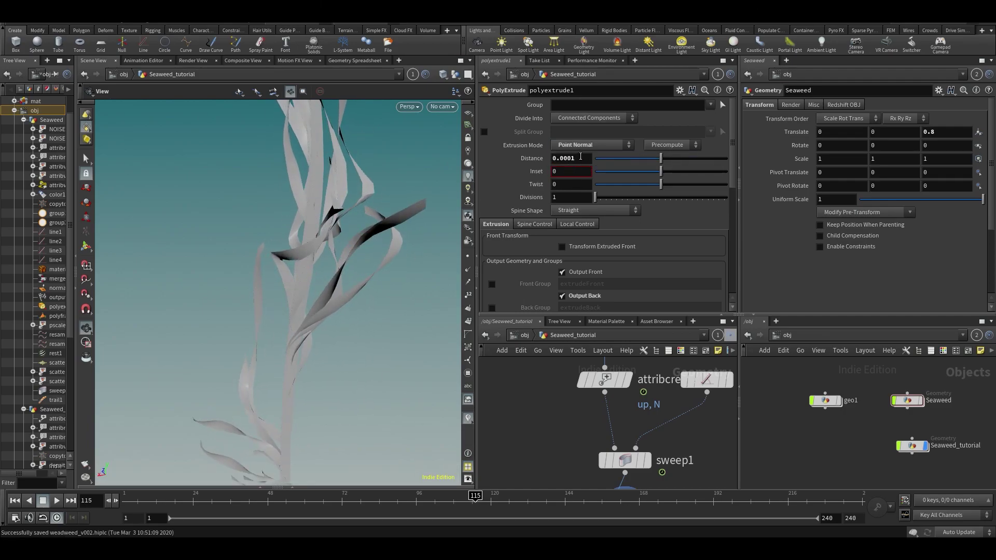
{"action": "left_click_drag", "start_coordinate": [347, 255], "coordinate": [366, 263]}
{"action": "key", "text": "ctrl+s"}
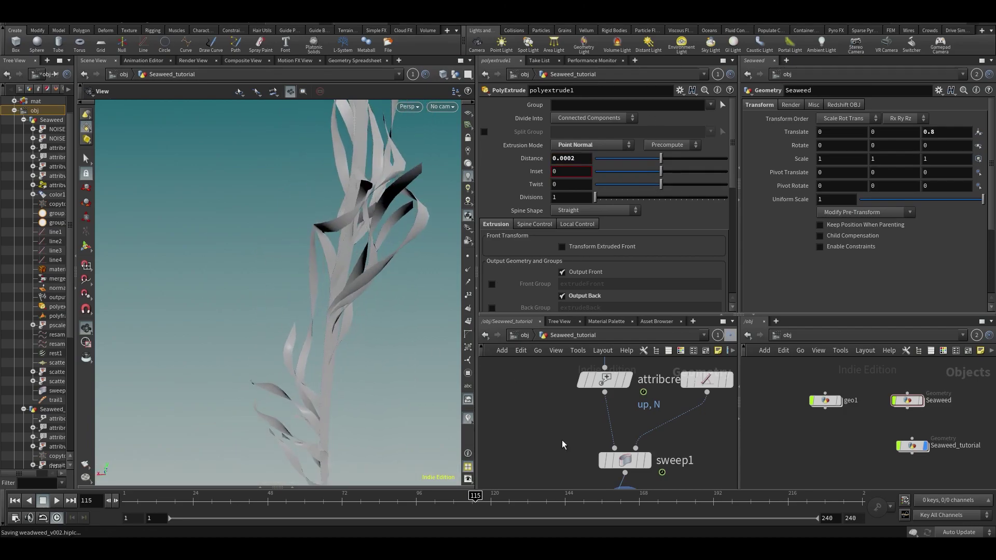
Look over both node networks and check the extruded seaweed at frame 69.
{"action": "middle_click_drag", "start_coordinate": [572, 450], "coordinate": [607, 393]}
{"action": "scroll", "coordinate": [757, 435], "scroll_direction": "down", "scroll_amount": 2}
{"action": "scroll", "coordinate": [587, 421], "scroll_direction": "down", "scroll_amount": 3}
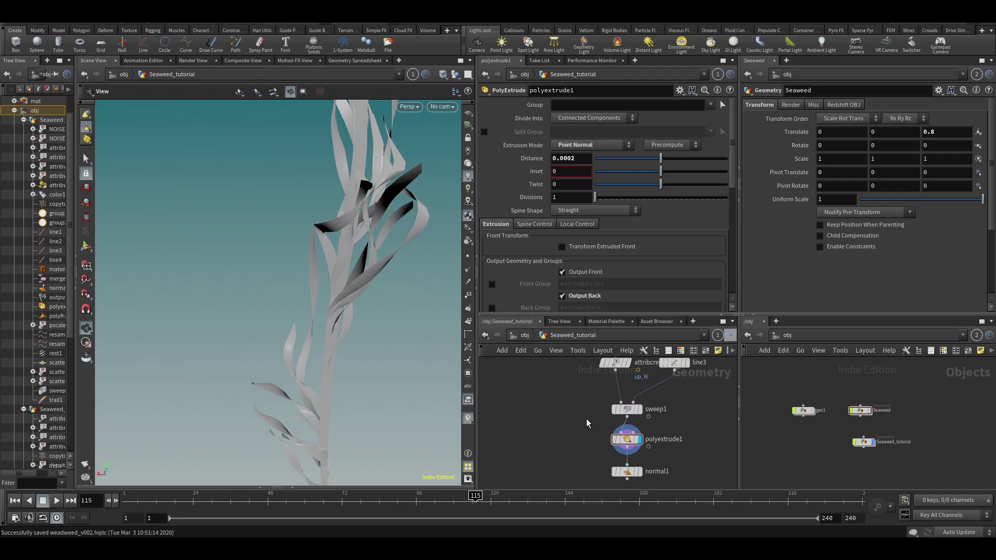
{"action": "scroll", "coordinate": [873, 397], "scroll_direction": "up", "scroll_amount": 3}
{"action": "left_click_drag", "start_coordinate": [861, 428], "coordinate": [874, 428]}
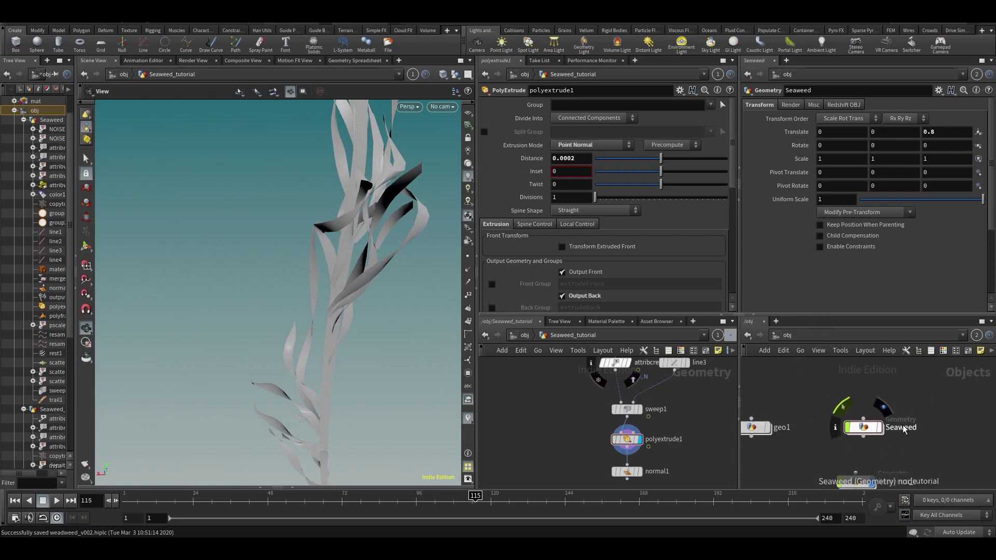
{"action": "middle_click_drag", "start_coordinate": [884, 479], "coordinate": [857, 418]}
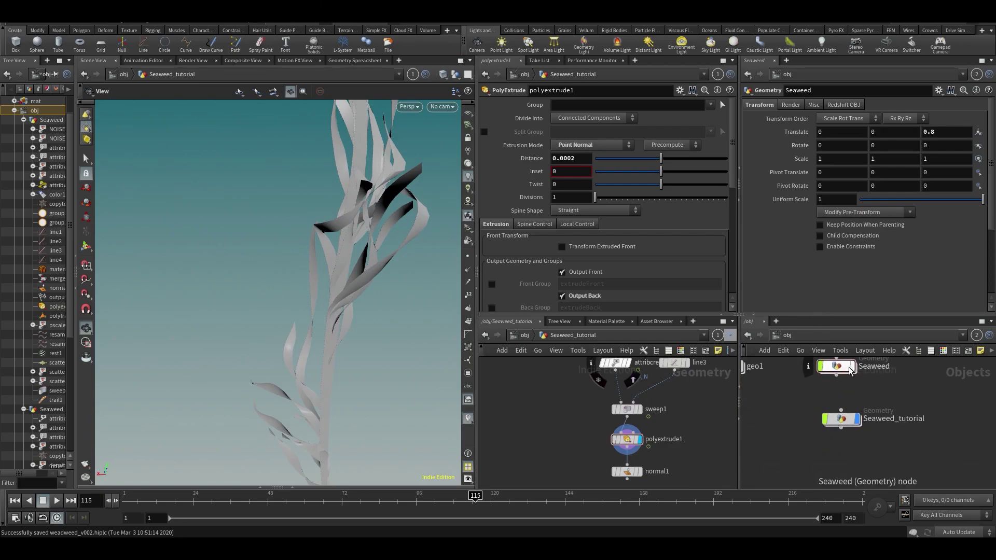
{"action": "mouse_move", "coordinate": [398, 323]}
{"action": "left_mouse_down"}
{"action": "mouse_move", "coordinate": [342, 306]}
{"action": "mouse_move", "coordinate": [391, 311]}
{"action": "mouse_move", "coordinate": [291, 309]}
{"action": "mouse_move", "coordinate": [382, 314]}
{"action": "left_mouse_up"}
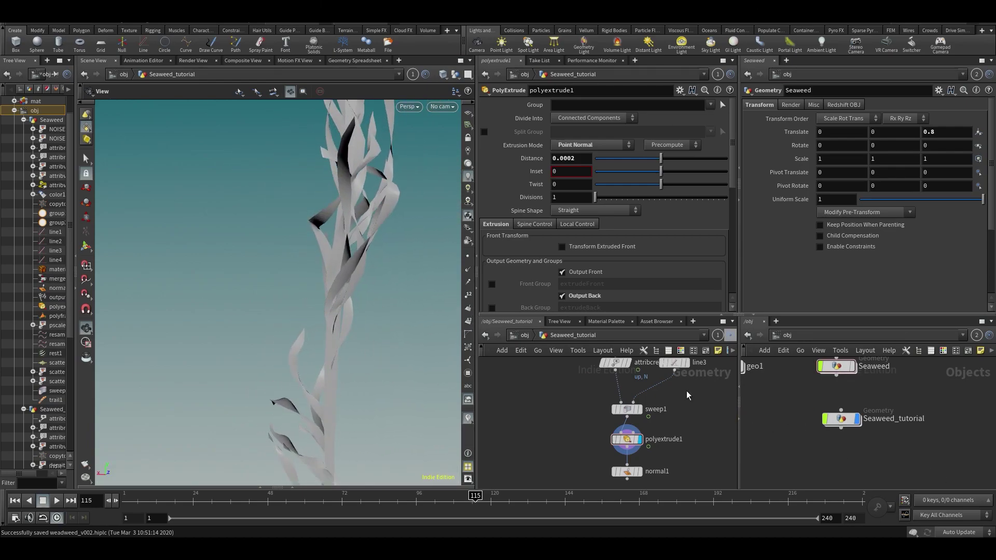
{"action": "left_click", "coordinate": [332, 497]}
{"action": "middle_click_drag", "start_coordinate": [695, 434], "coordinate": [654, 393]}
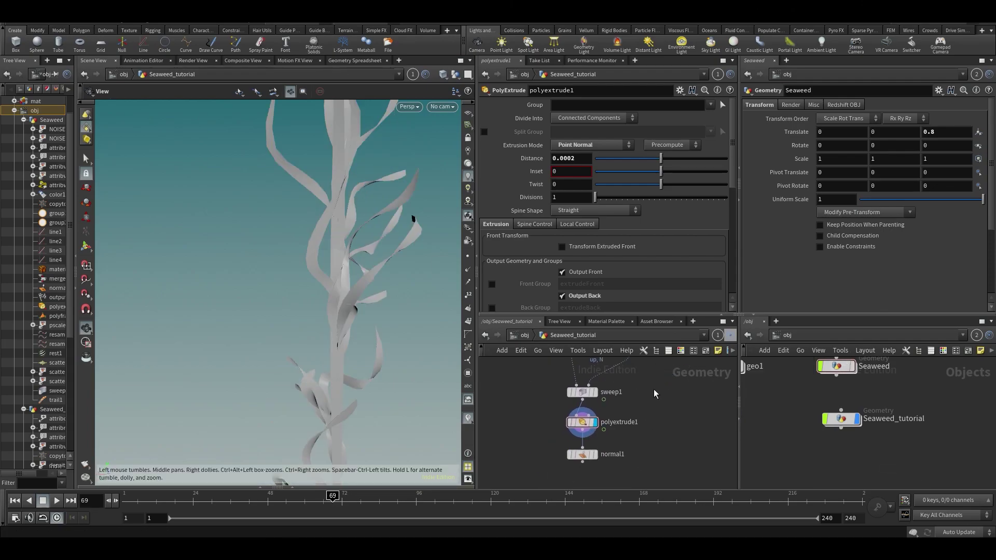
Open the Seaweed object, link the scene view to pane group 2 and display its sweep1 node.
{"action": "double_click", "coordinate": [851, 370]}
{"action": "left_click", "coordinate": [412, 74]}
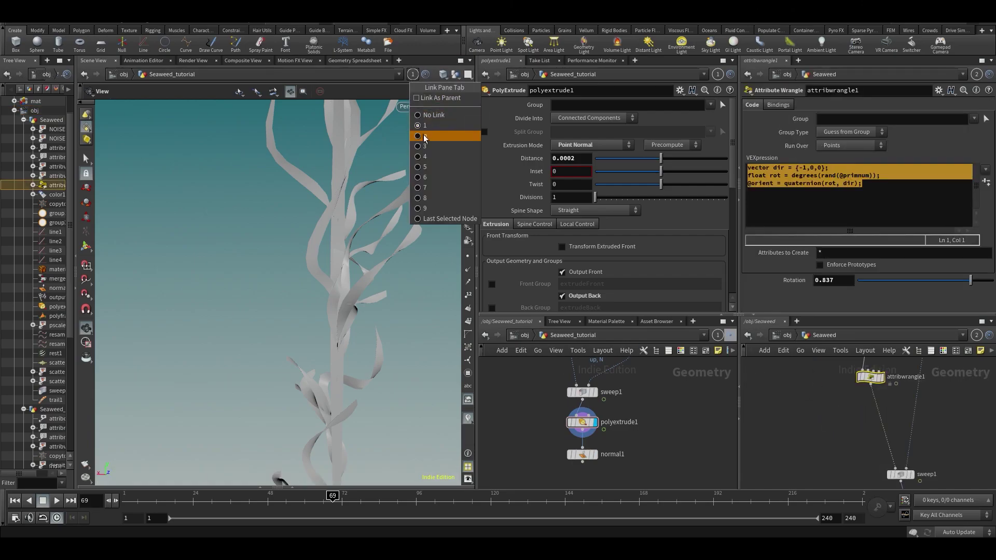
{"action": "left_click", "coordinate": [426, 138]}
{"action": "middle_click_drag", "start_coordinate": [938, 480], "coordinate": [900, 447]}
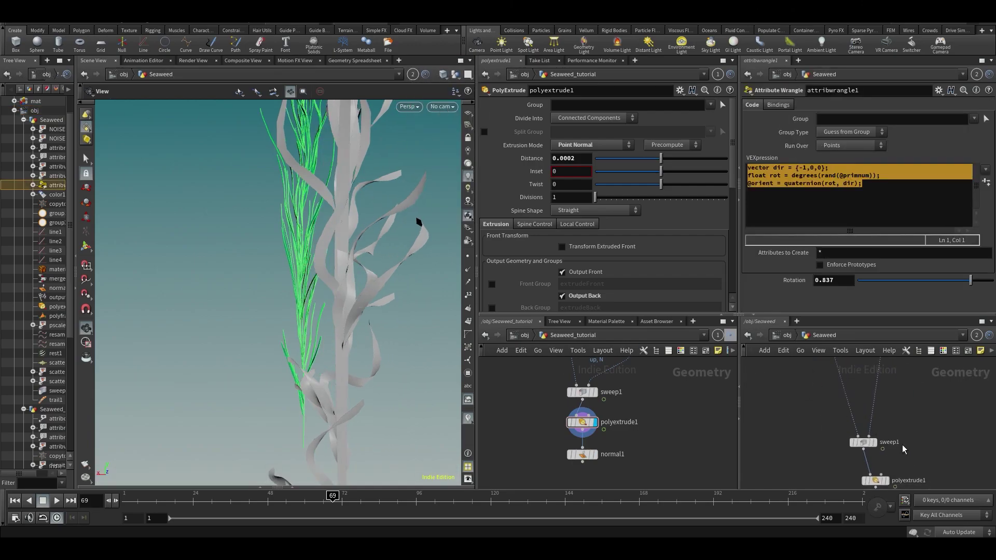
{"action": "left_click", "coordinate": [877, 441]}
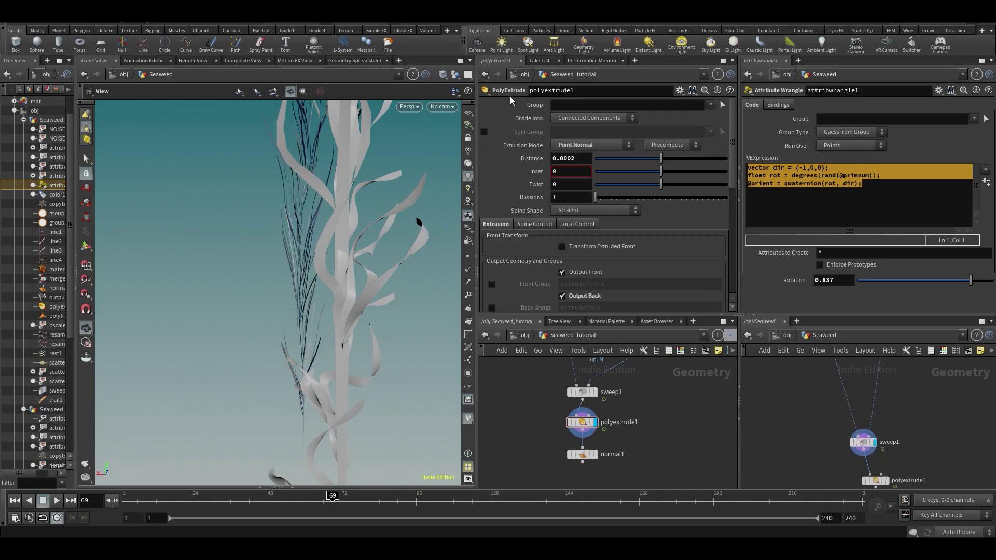
Hide the other objects in the scene view and inspect the Seaweed strips up close.
{"action": "left_click", "coordinate": [452, 75]}
{"action": "left_click", "coordinate": [464, 107]}
{"action": "middle_click_drag", "start_coordinate": [364, 180], "coordinate": [334, 184]}
{"action": "right_click_drag", "start_coordinate": [334, 184], "coordinate": [267, 255]}
{"action": "left_click_drag", "start_coordinate": [266, 255], "coordinate": [350, 239]}
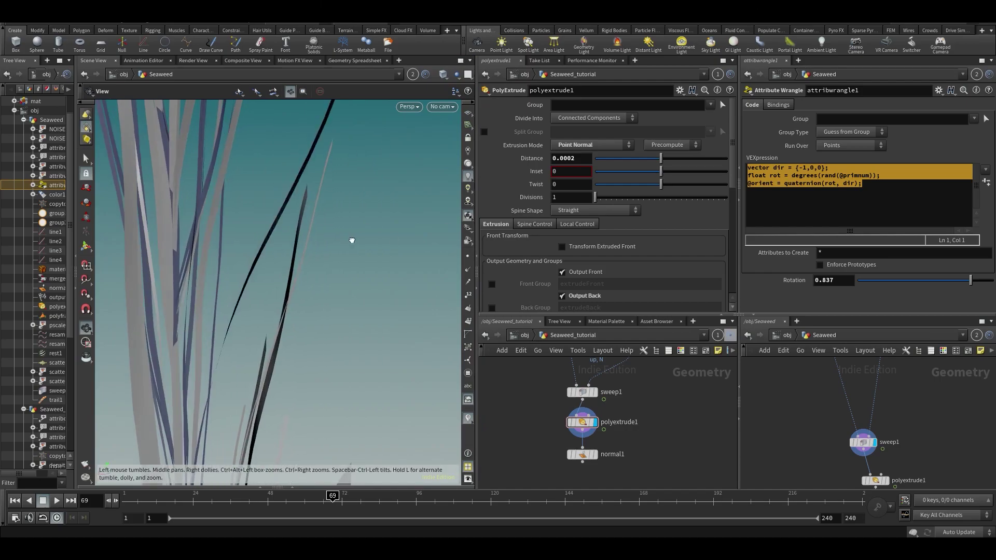
Replace the random rot expression in attribwrangle1 with chf('Rotation').
{"action": "left_click", "coordinate": [824, 183]}
{"action": "left_click_drag", "start_coordinate": [788, 175], "coordinate": [906, 176]}
{"action": "key", "text": "BackSpace"}
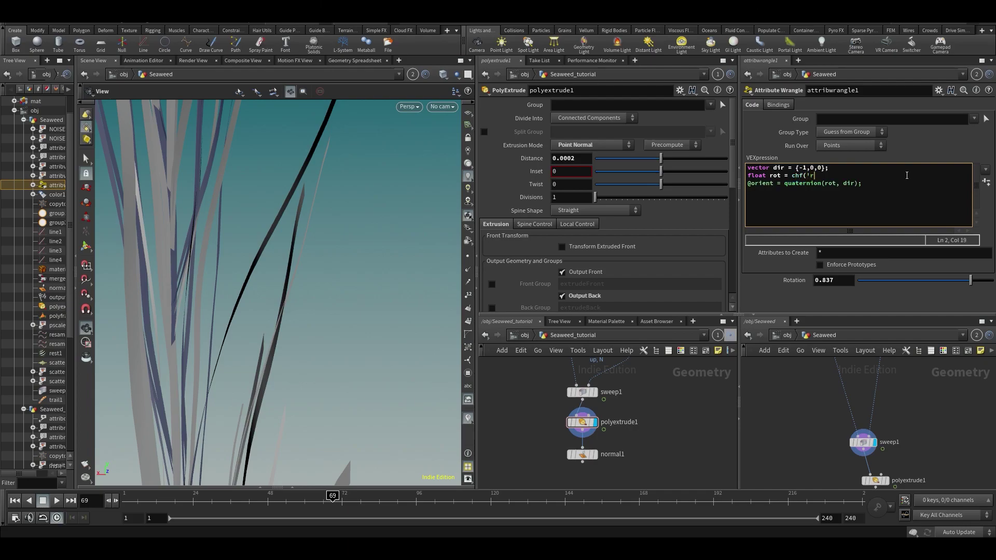
{"action": "key", "text": "BackSpace"}
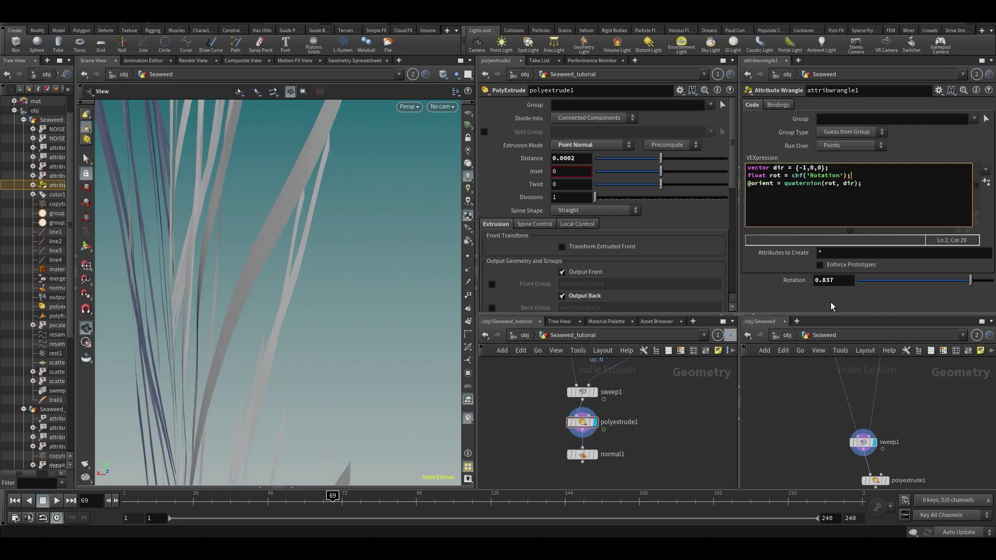
Create the spare parameter for the wrangle's Rotation channel and try different rotation values on the strips.
{"action": "left_click", "coordinate": [936, 281]}
{"action": "key", "text": "ctrl+z"}
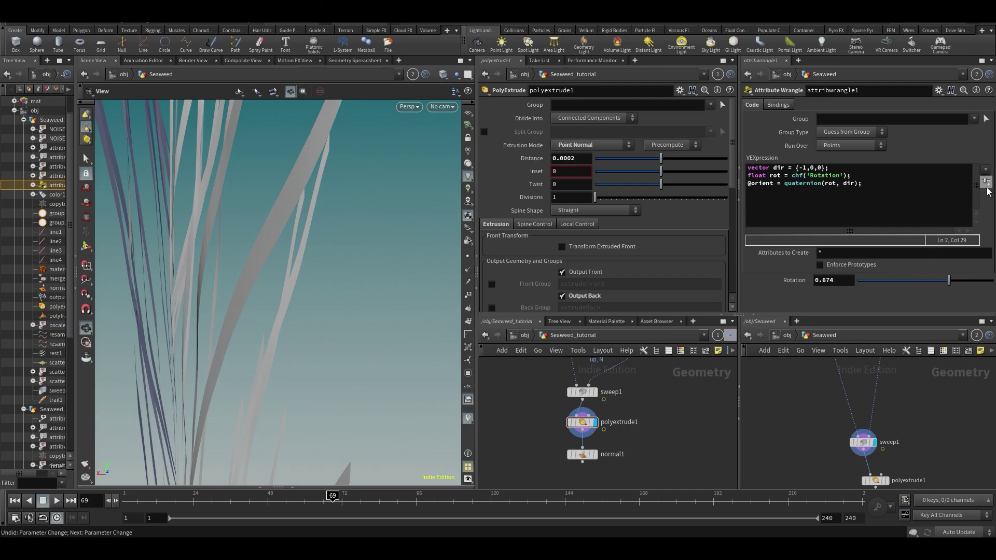
{"action": "left_click", "coordinate": [986, 184]}
{"action": "left_click_drag", "start_coordinate": [857, 293], "coordinate": [782, 301]}
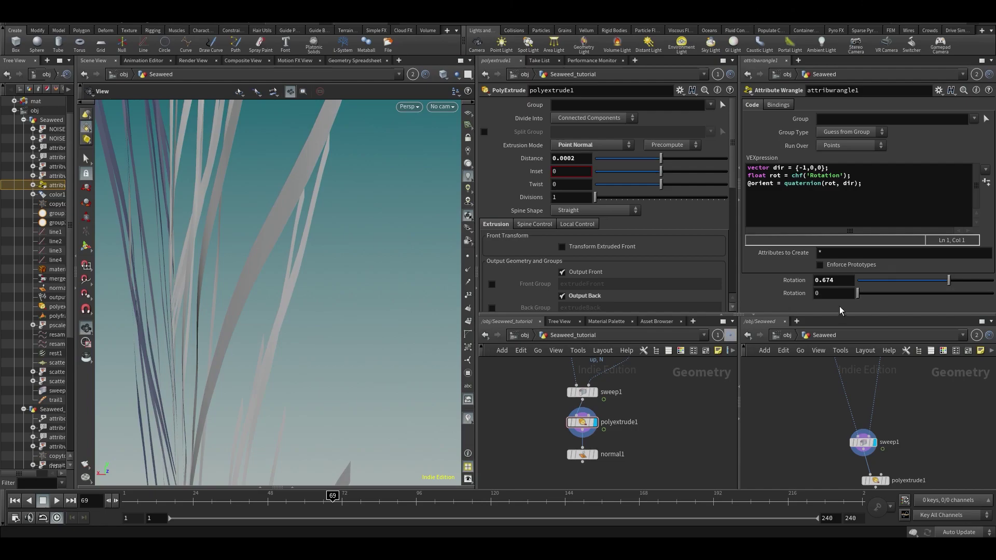
{"action": "middle_click_drag", "start_coordinate": [839, 293], "coordinate": [950, 293]}
{"action": "key", "text": "ctrl+z"}
{"action": "key", "text": "ctrl+z"}
{"action": "key", "text": "ctrl+z"}
{"action": "key", "text": "ctrl+z"}
{"action": "key", "text": "ctrl+z"}
{"action": "key", "text": "ctrl+z"}
{"action": "key", "text": "ctrl+z"}
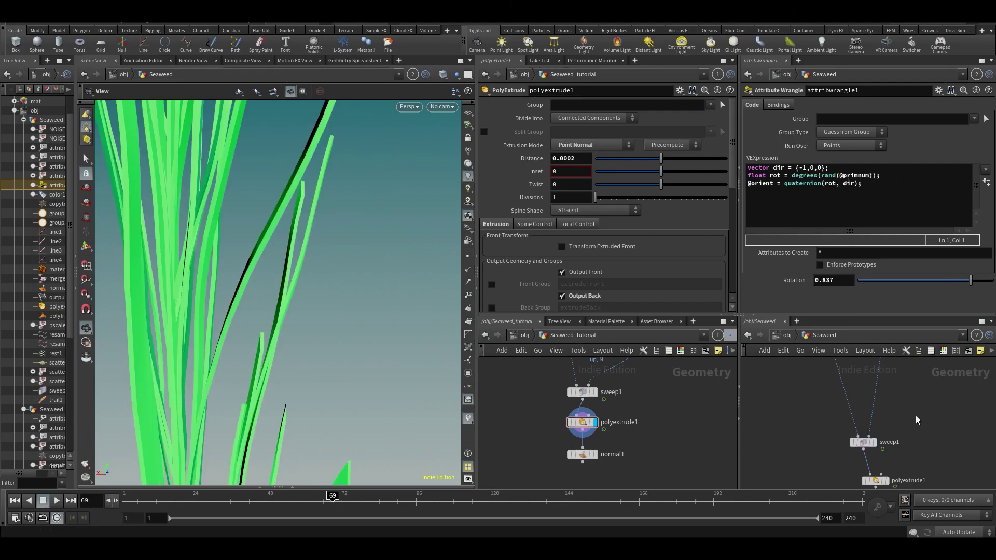
Display the normal1 result and link the scene view to pane group 1 so it shows Seaweed_tutorial.
{"action": "left_click_drag", "start_coordinate": [197, 284], "coordinate": [425, 346]}
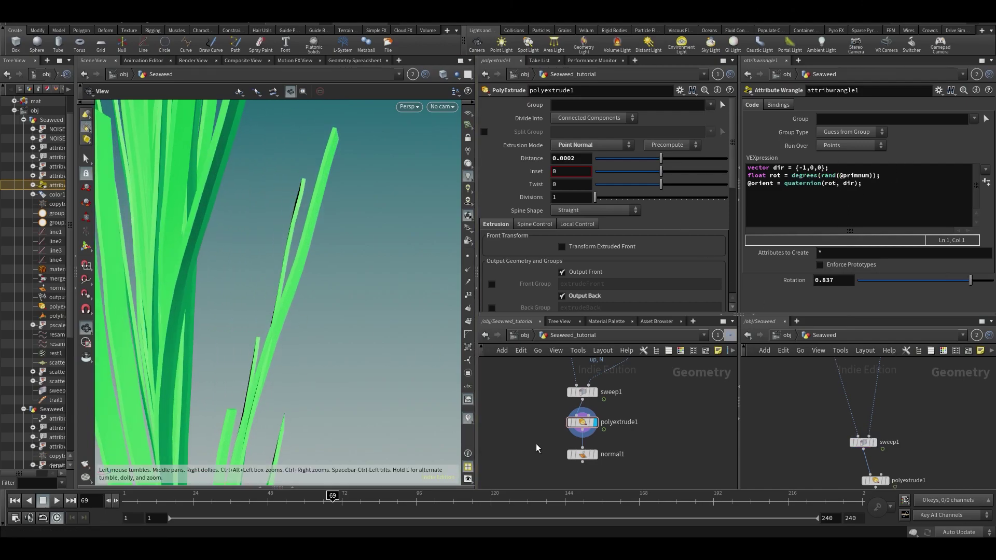
{"action": "middle_click_drag", "start_coordinate": [537, 447], "coordinate": [556, 428]}
{"action": "mouse_move", "coordinate": [623, 423]}
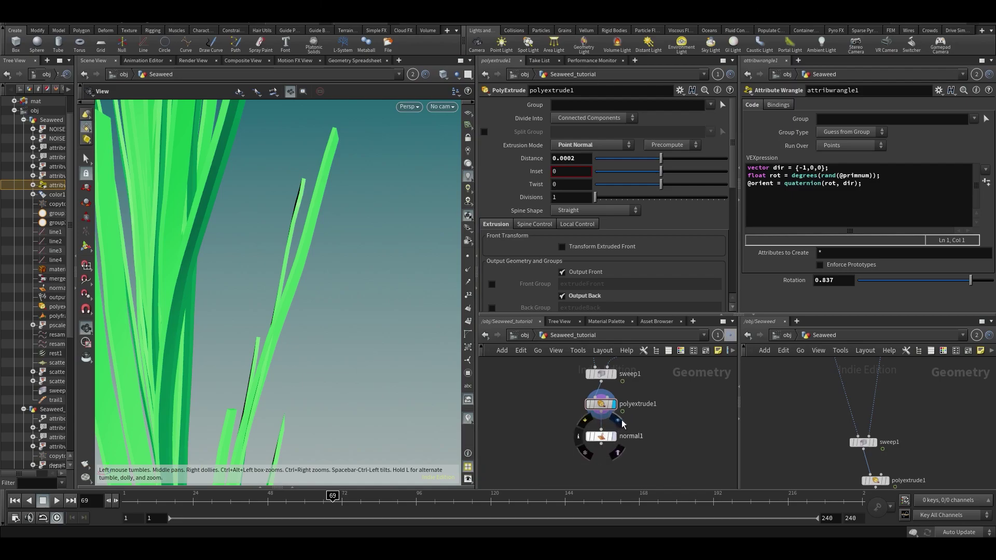
{"action": "left_click", "coordinate": [787, 335]}
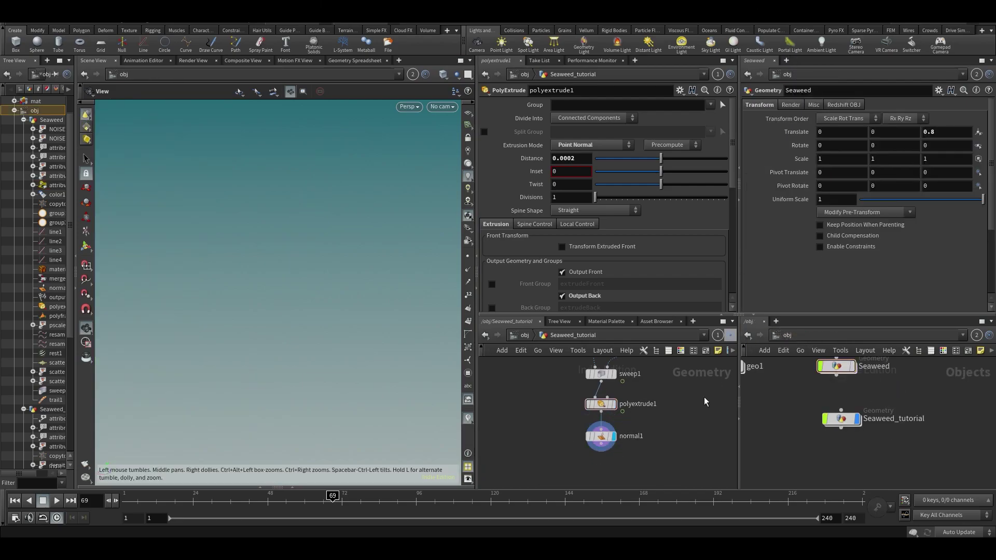
{"action": "left_click", "coordinate": [412, 74]}
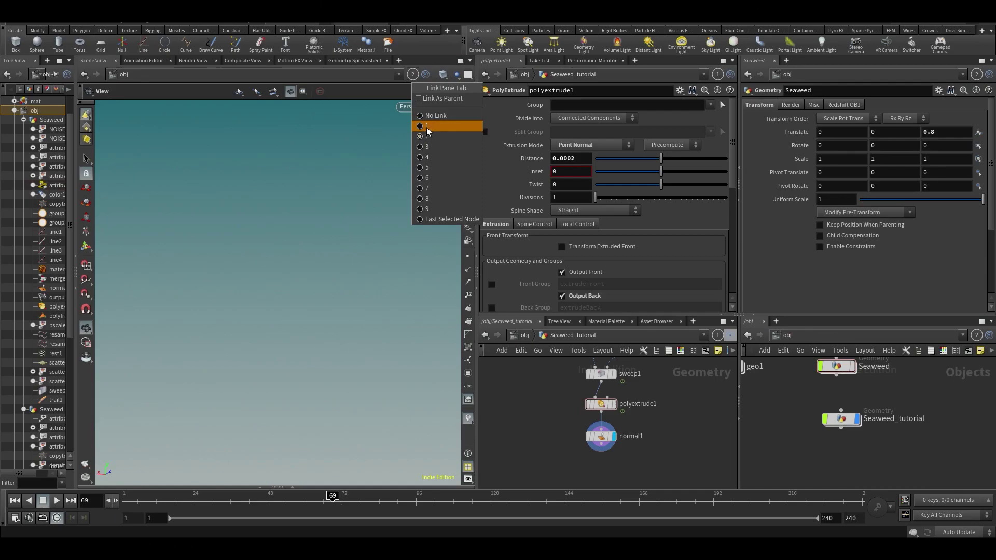
{"action": "left_click", "coordinate": [436, 127]}
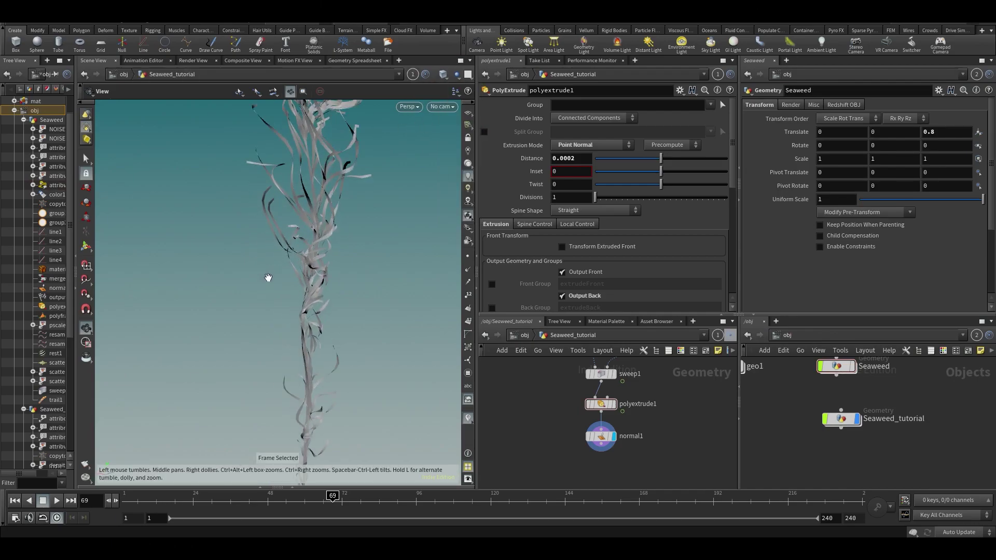
{"action": "middle_click_drag", "start_coordinate": [628, 473], "coordinate": [644, 423]}
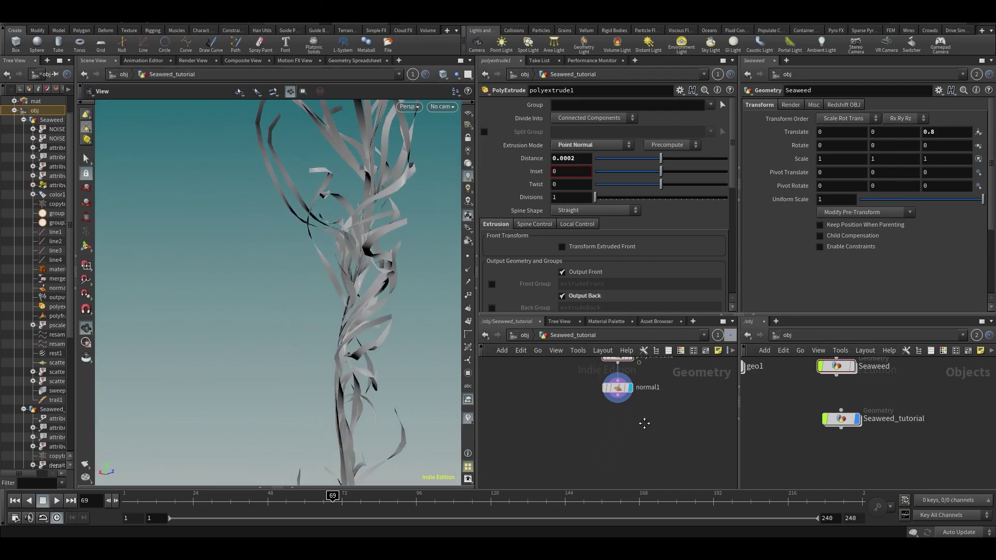
Add a Color node after normal1 and set its constant colour to pure green (0, 1, 0).
{"action": "left_click", "coordinate": [617, 387]}
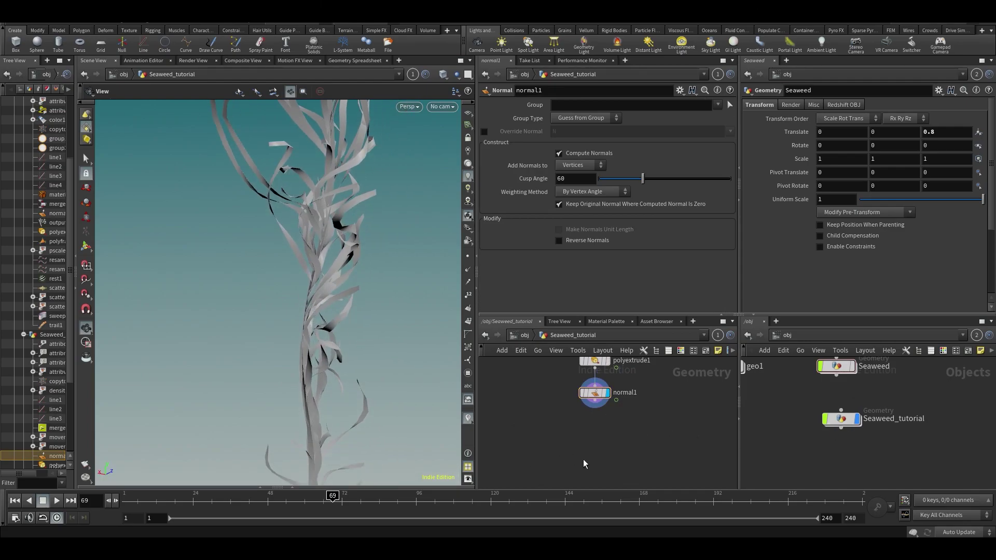
{"action": "key", "text": "Tab"}
{"action": "type", "text": "color"}
{"action": "key", "text": "Return"}
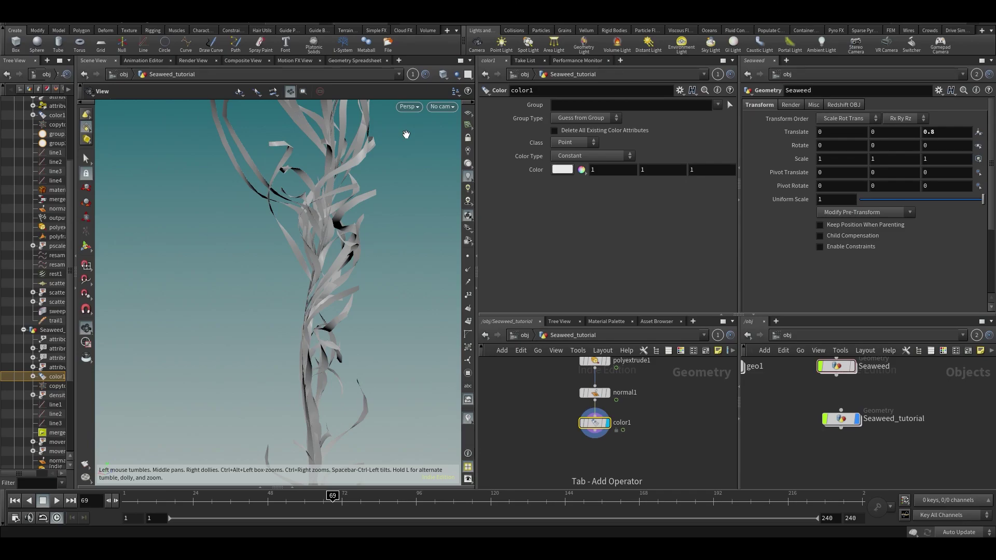
{"action": "left_click", "coordinate": [574, 162]}
{"action": "left_click", "coordinate": [575, 160]}
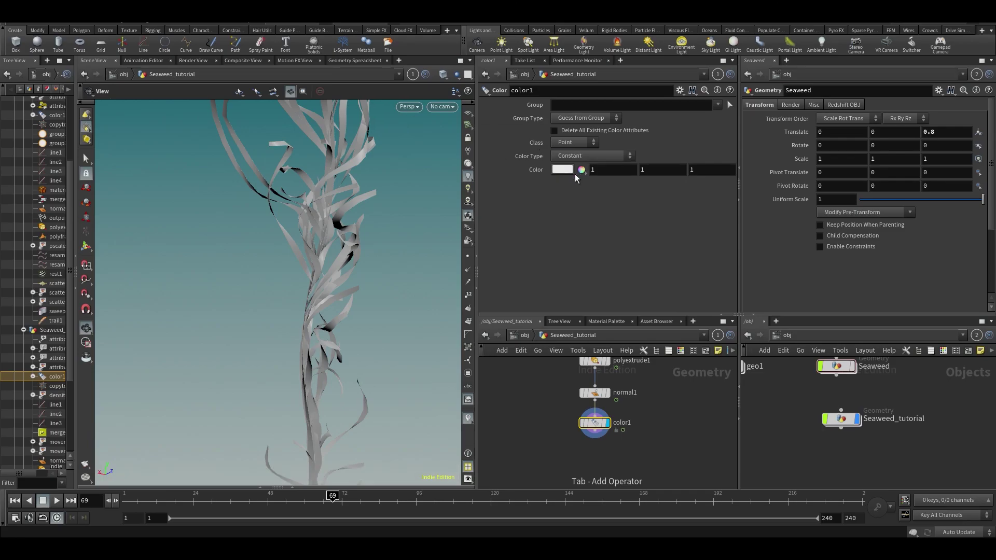
{"action": "left_click", "coordinate": [562, 170]}
{"action": "left_click", "coordinate": [581, 121]}
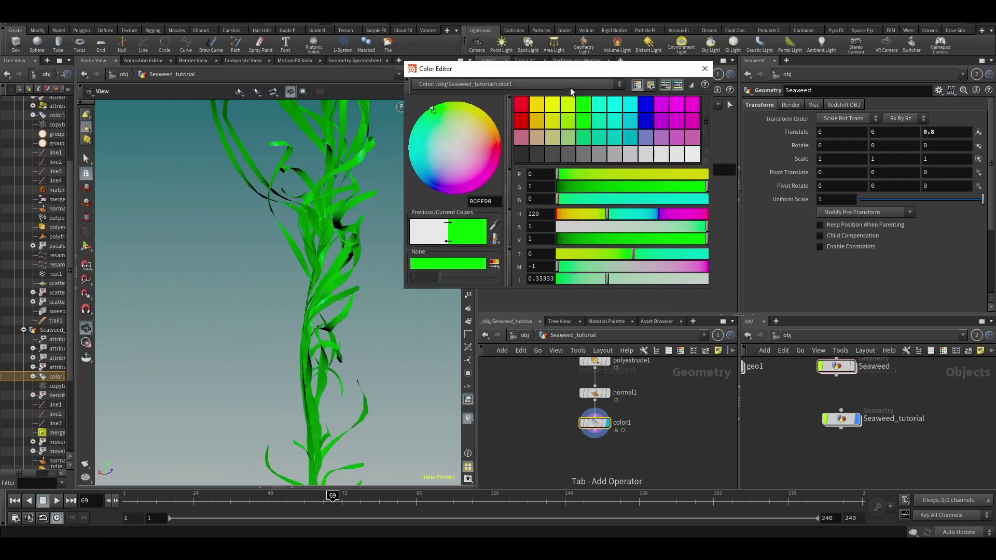
{"action": "left_click", "coordinate": [705, 68]}
Play the animation and inspect the green seaweed along its full height.
{"action": "left_click_drag", "start_coordinate": [430, 244], "coordinate": [335, 332]}
{"action": "right_click_drag", "start_coordinate": [335, 332], "coordinate": [335, 395]}
{"action": "middle_click_drag", "start_coordinate": [335, 396], "coordinate": [339, 350]}
{"action": "key", "text": "Up"}
{"action": "middle_click_drag", "start_coordinate": [333, 287], "coordinate": [334, 225]}
{"action": "right_click_drag", "start_coordinate": [333, 225], "coordinate": [334, 189]}
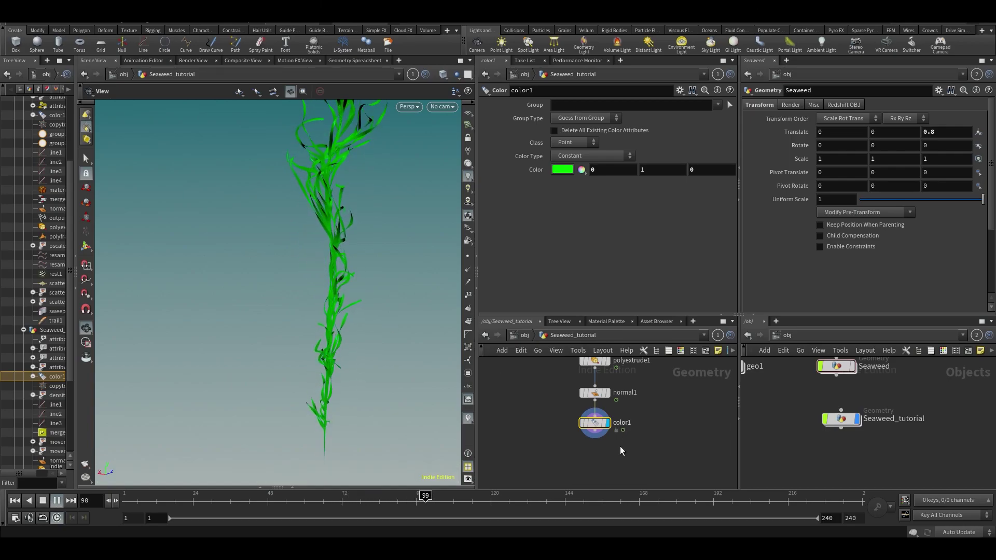
Append an Output node after color1 with output index 0 and save the scene.
{"action": "key", "text": "Tab"}
{"action": "type", "text": "out"}
{"action": "key", "text": "Return"}
{"action": "key", "text": "Return"}
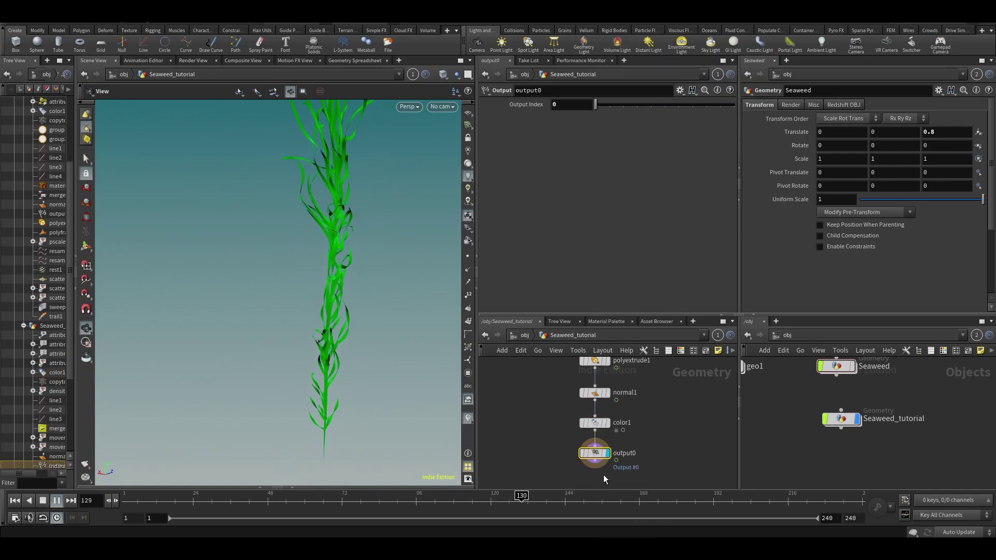
{"action": "key", "text": "ctrl+s"}
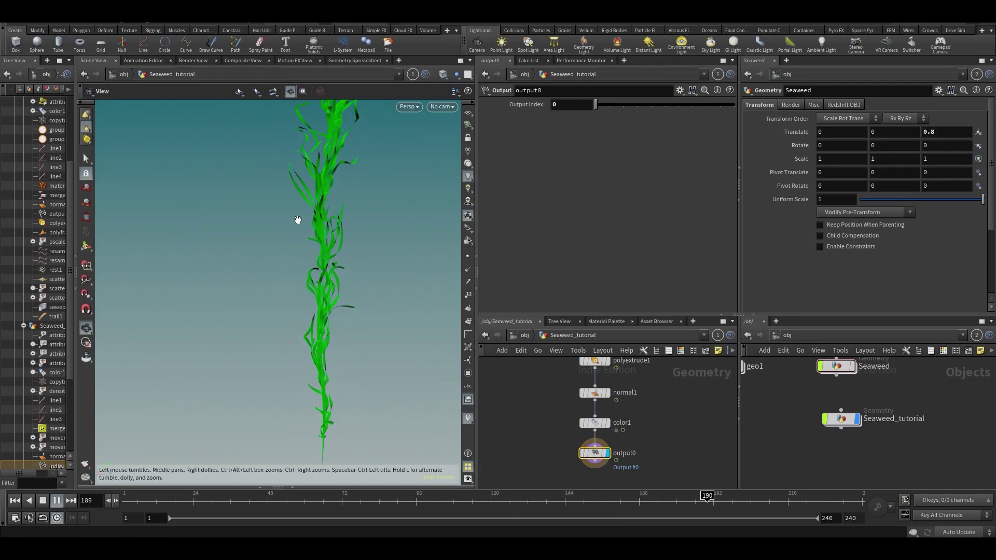
Watch the seaweed animation in an enlarged scene view and rewind it to frame 1.
{"action": "key", "text": "ctrl+b"}
{"action": "middle_click_drag", "start_coordinate": [617, 266], "coordinate": [442, 280]}
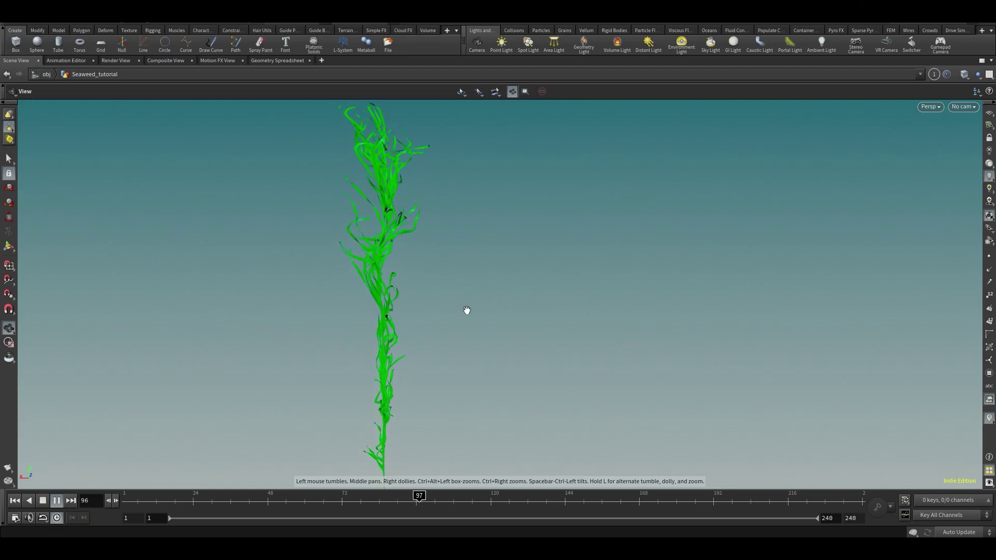
{"action": "left_click_drag", "start_coordinate": [450, 497], "coordinate": [598, 495]}
{"action": "key", "text": "Up"}
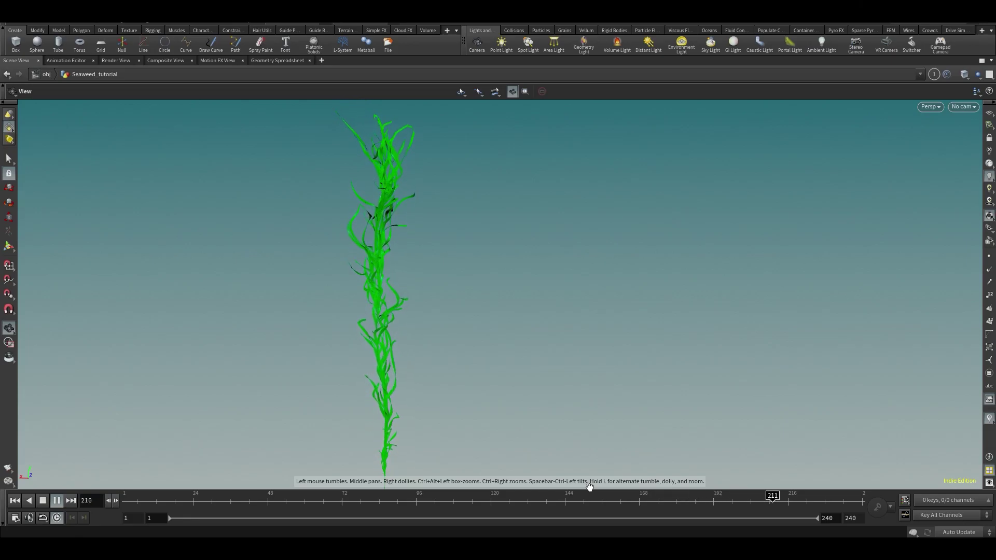
{"action": "key", "text": "ctrl+Up"}
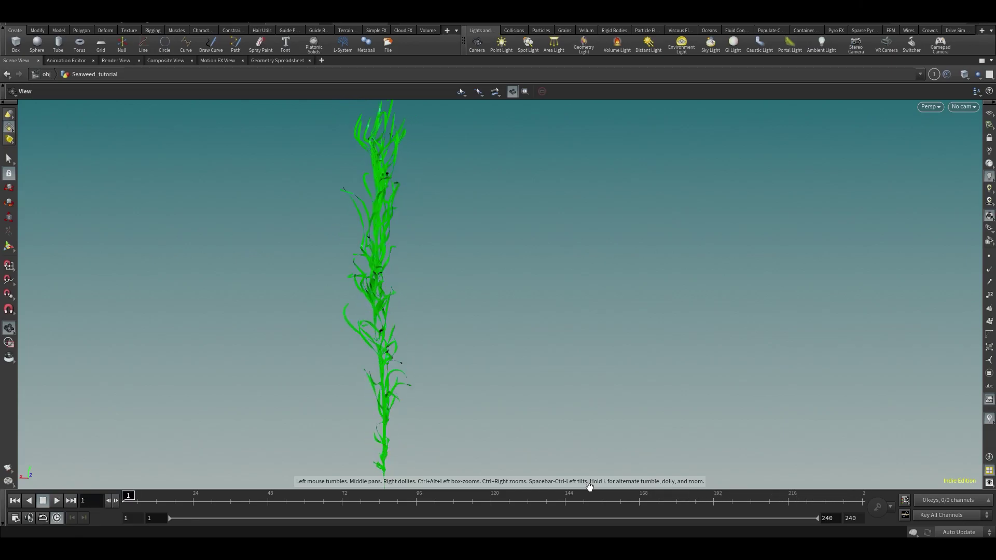
{"action": "key", "text": "ctrl+b"}
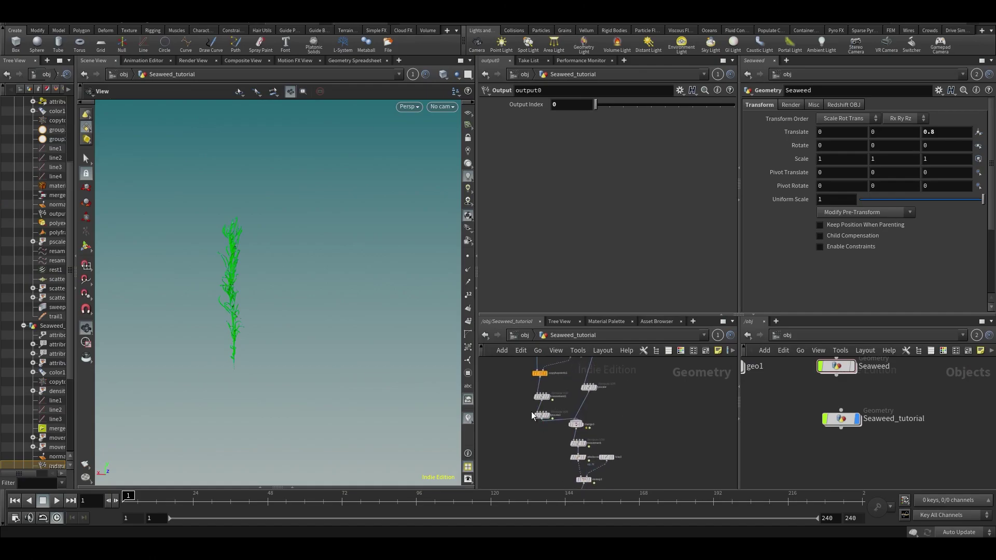
Try Force Total Count values of 11 and 34 on scatter1 during playback, and settle on 61.
{"action": "scroll", "coordinate": [215, 295], "scroll_direction": "up", "scroll_amount": 5}
{"action": "scroll", "coordinate": [568, 407], "scroll_direction": "up", "scroll_amount": 3}
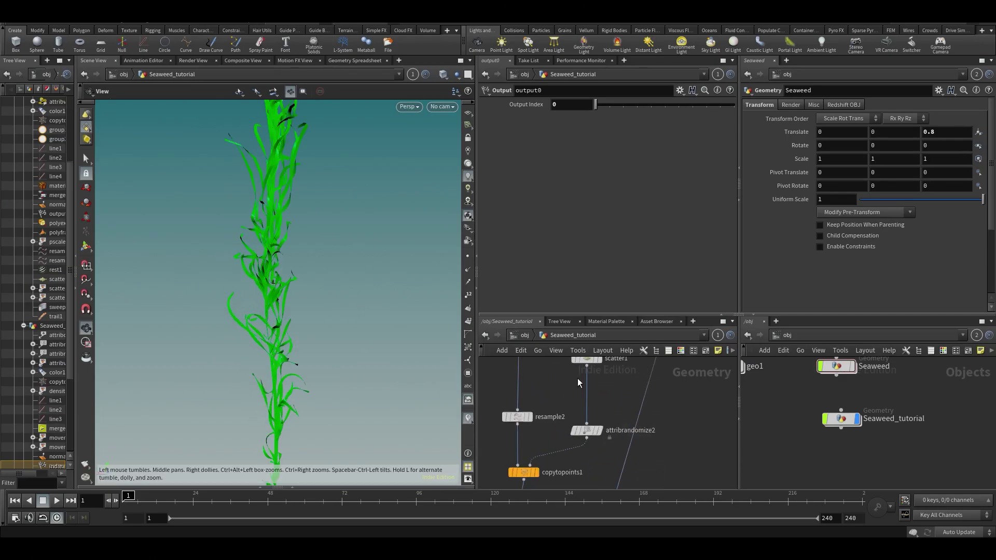
{"action": "middle_click_drag", "start_coordinate": [574, 391], "coordinate": [550, 486]}
{"action": "left_click", "coordinate": [563, 453]}
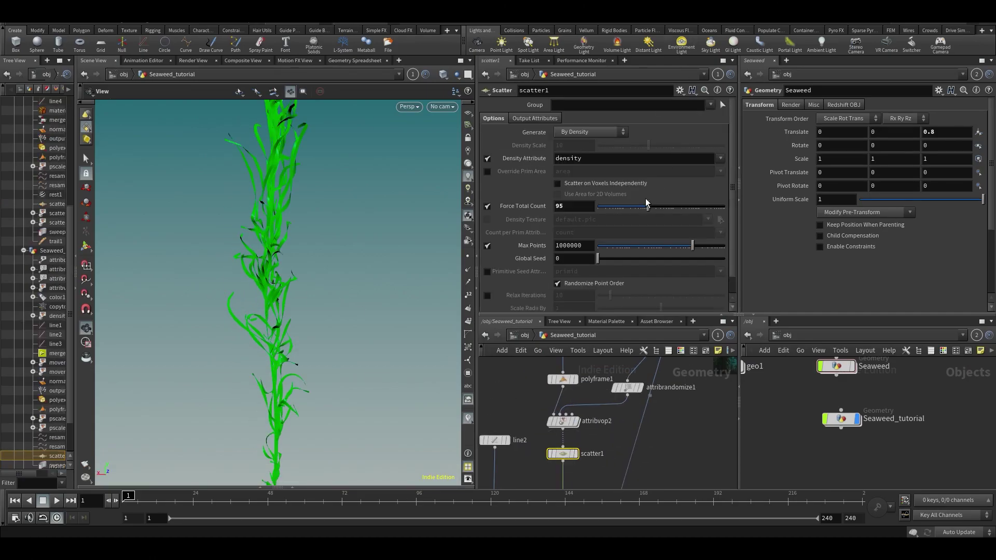
{"action": "left_click_drag", "start_coordinate": [647, 205], "coordinate": [625, 206]}
{"action": "key", "text": "Up"}
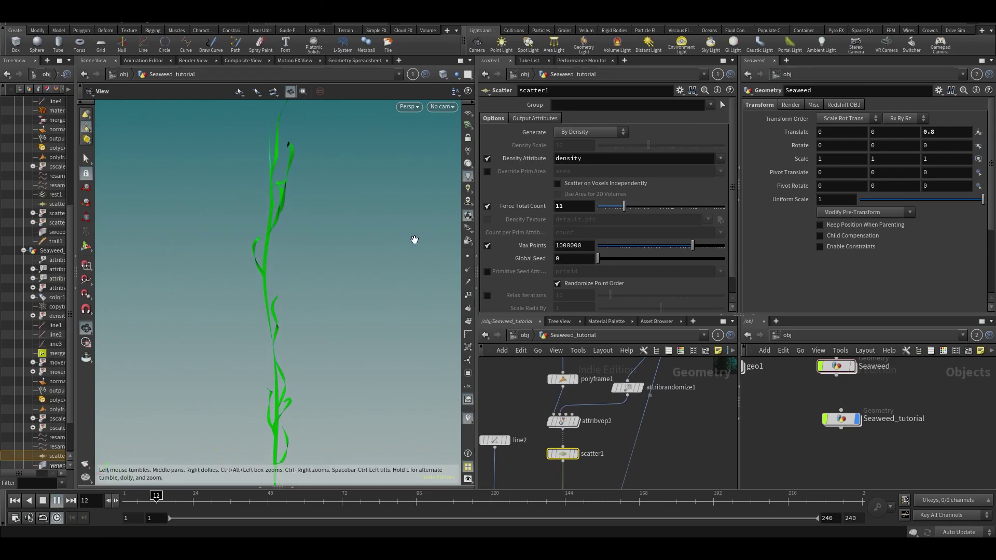
{"action": "left_click_drag", "start_coordinate": [624, 206], "coordinate": [651, 206]}
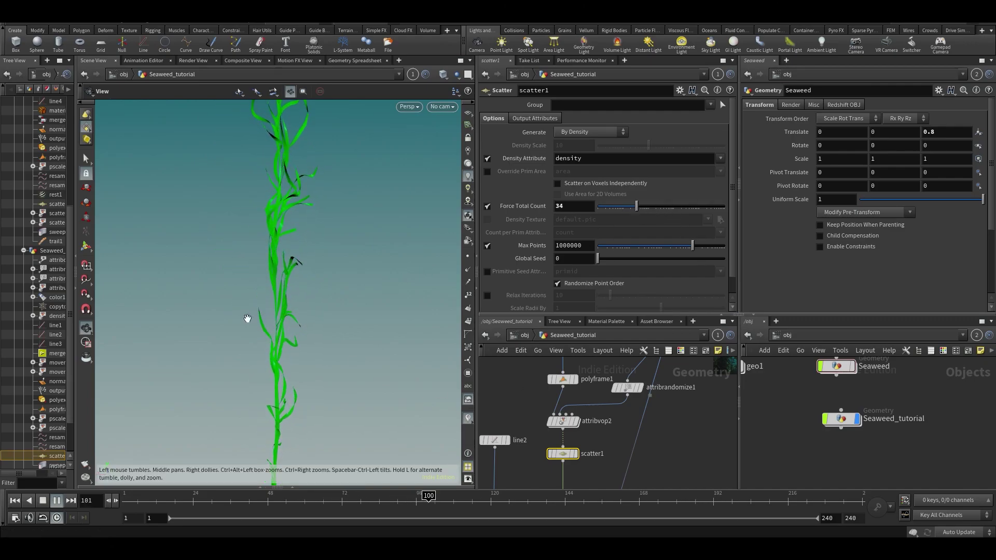
{"action": "left_click", "coordinate": [460, 501]}
{"action": "middle_click_drag", "start_coordinate": [264, 327], "coordinate": [263, 296]}
{"action": "scroll", "coordinate": [263, 296], "scroll_direction": "down", "scroll_amount": 5}
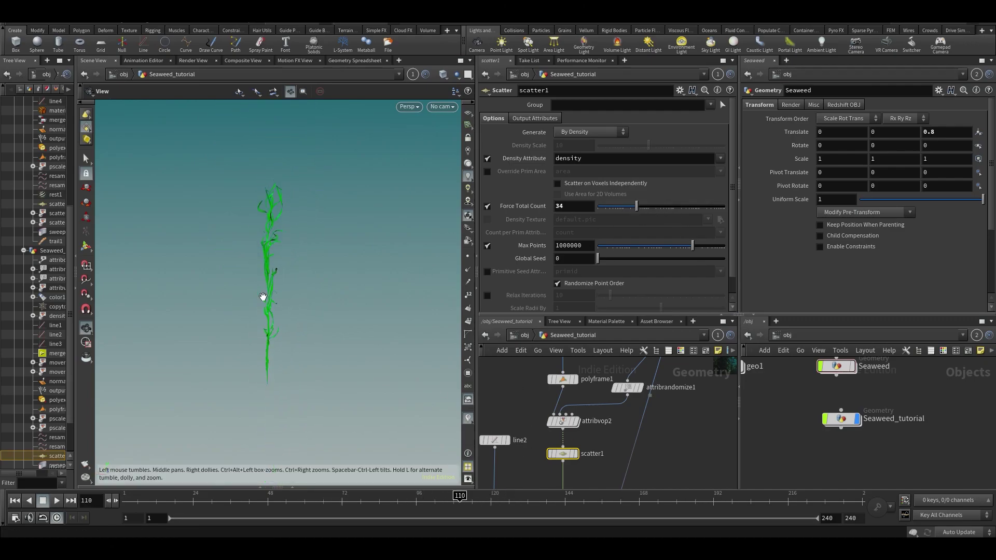
{"action": "left_click_drag", "start_coordinate": [633, 211], "coordinate": [643, 214]}
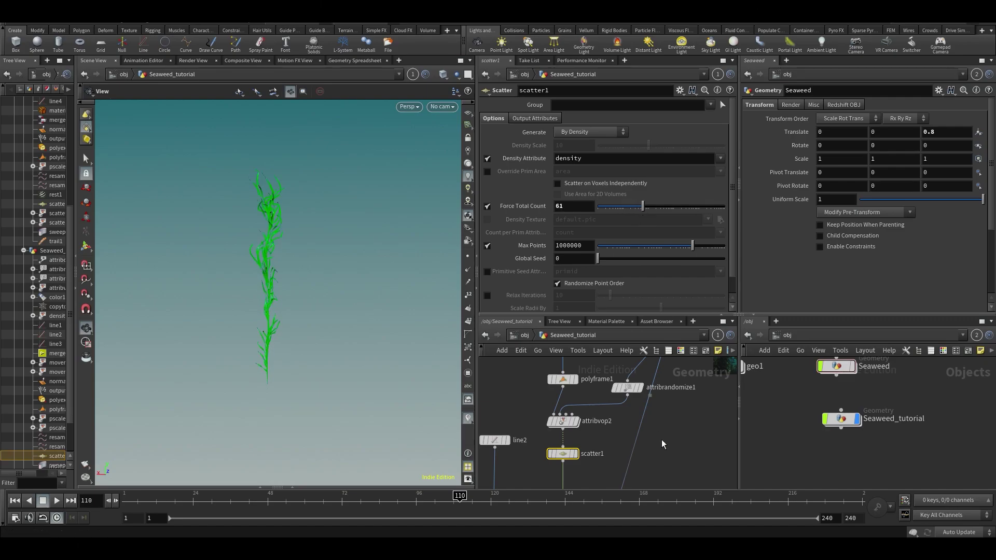
Add a Geometry Spreadsheet beside the enlarged network view and check the curveu values of resample1.
{"action": "key", "text": "ctrl+b"}
{"action": "middle_click_drag", "start_coordinate": [573, 239], "coordinate": [577, 309]}
{"action": "scroll", "coordinate": [580, 254], "scroll_direction": "up", "scroll_amount": 4}
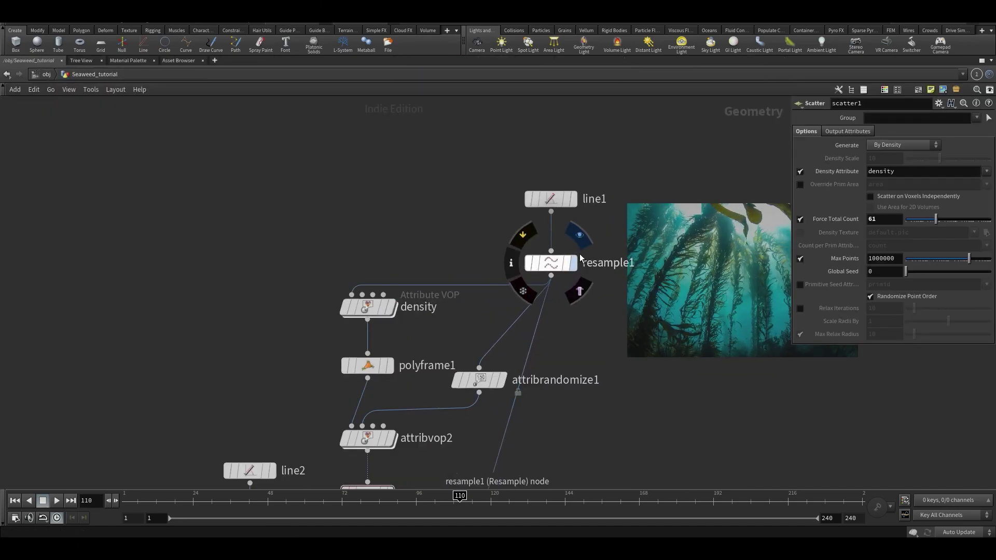
{"action": "left_click", "coordinate": [566, 261]}
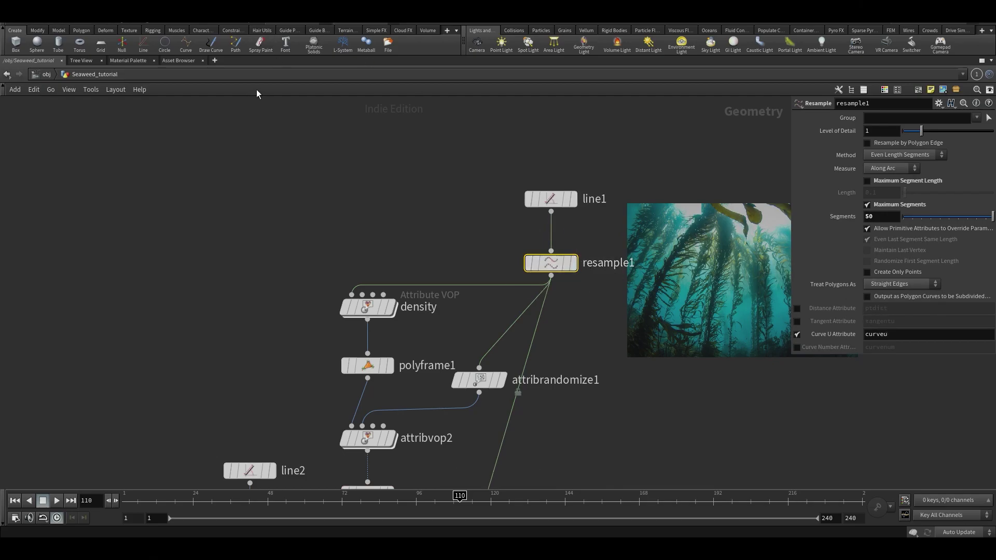
{"action": "left_click", "coordinate": [214, 61]}
{"action": "mouse_move", "coordinate": [219, 81]}
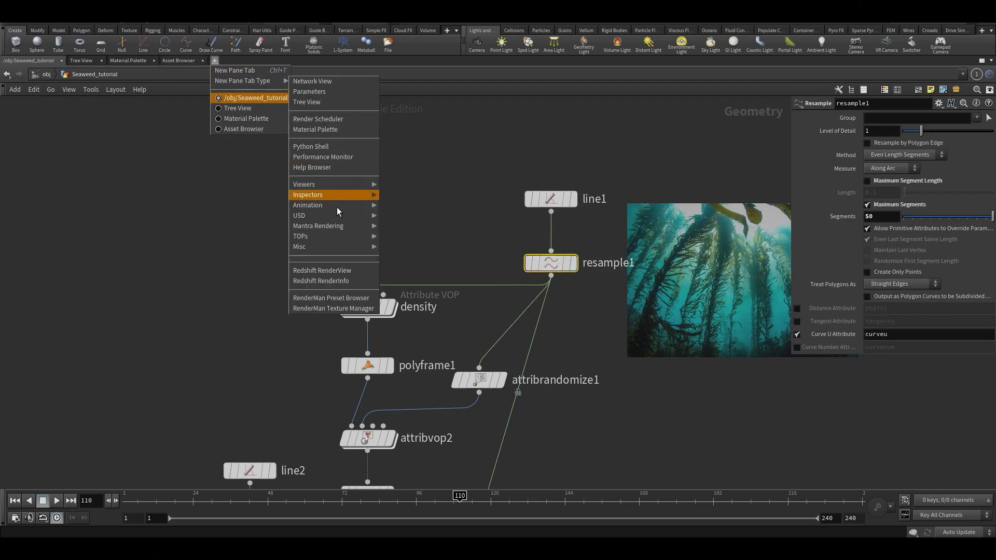
{"action": "mouse_move", "coordinate": [325, 184]}
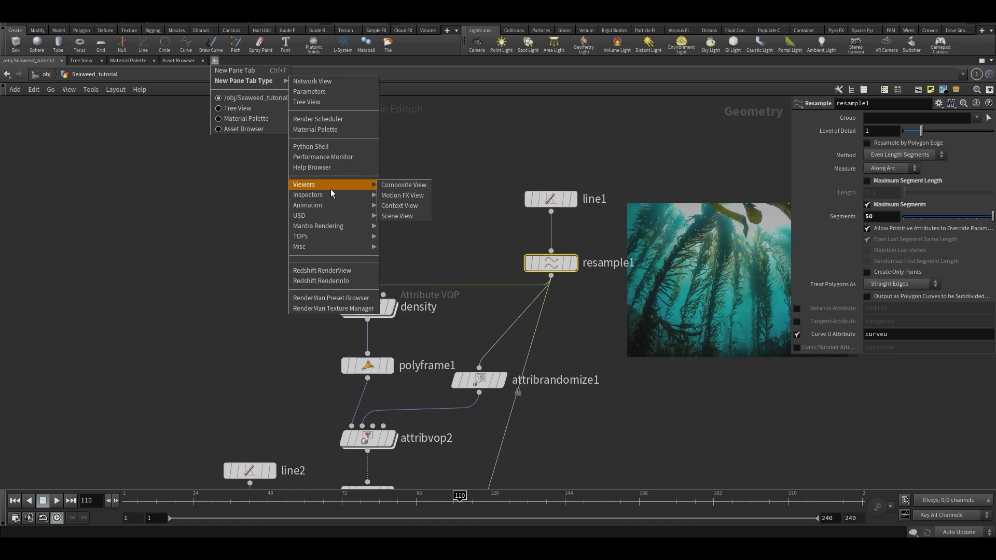
{"action": "left_click", "coordinate": [403, 196]}
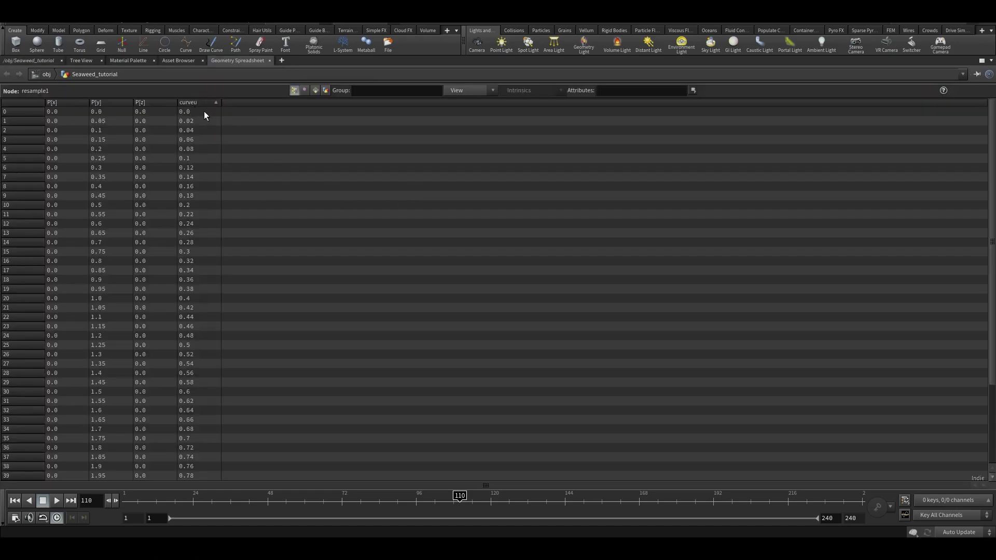
{"action": "left_click", "coordinate": [34, 61]}
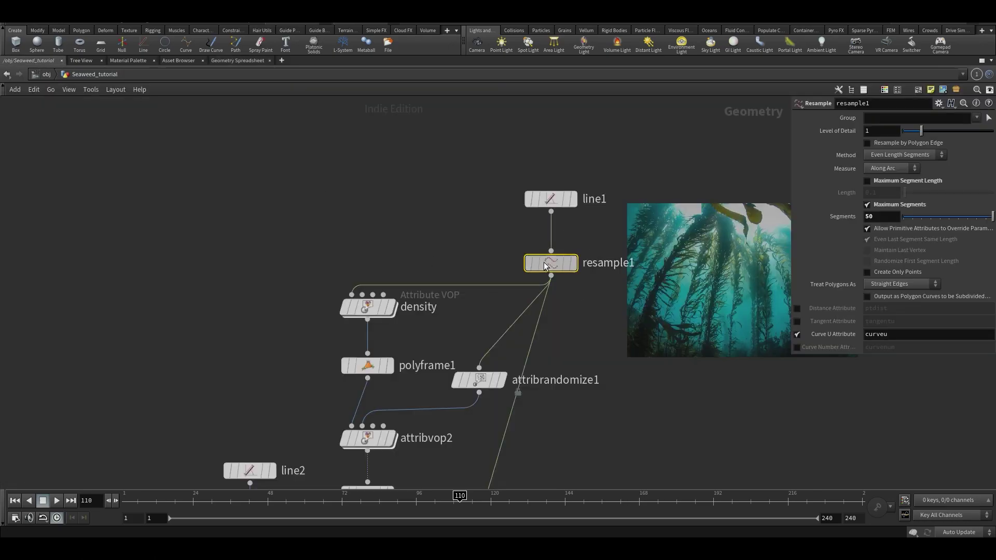
Review resample1's Curve U Attribute setting and the density Attribute VOP, including its inner network.
{"action": "mouse_move", "coordinate": [554, 263]}
{"action": "left_mouse_down"}
{"action": "mouse_move", "coordinate": [621, 302]}
{"action": "mouse_move", "coordinate": [541, 275]}
{"action": "mouse_move", "coordinate": [567, 262]}
{"action": "mouse_move", "coordinate": [544, 262]}
{"action": "mouse_move", "coordinate": [555, 257]}
{"action": "left_mouse_up"}
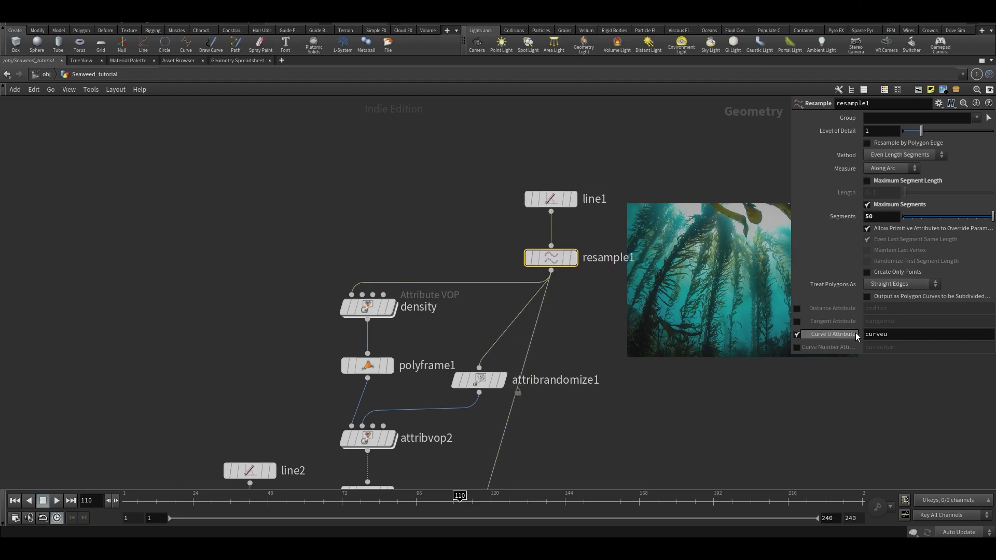
{"action": "middle_click_drag", "start_coordinate": [370, 242], "coordinate": [355, 205]}
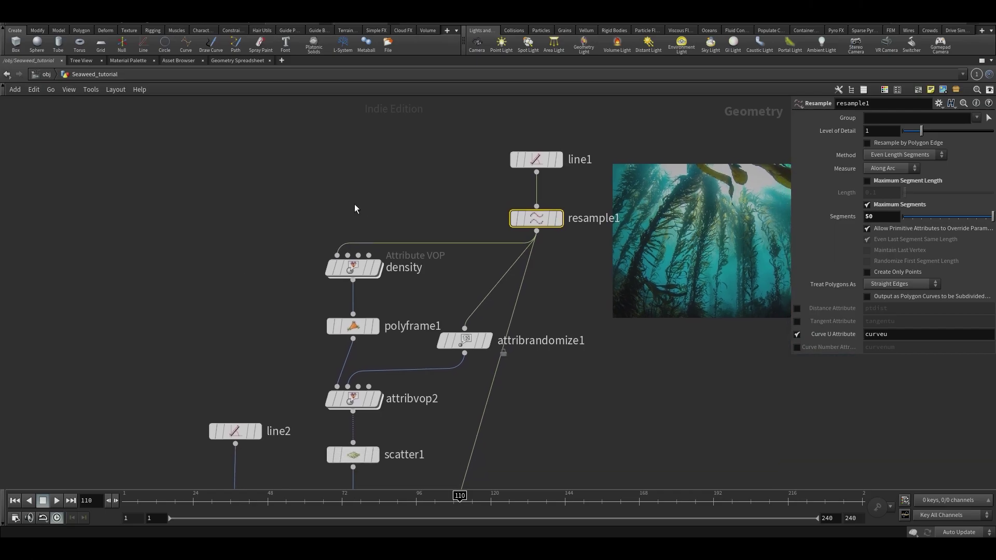
{"action": "left_click_drag", "start_coordinate": [347, 279], "coordinate": [347, 278]}
{"action": "mouse_move", "coordinate": [362, 268]}
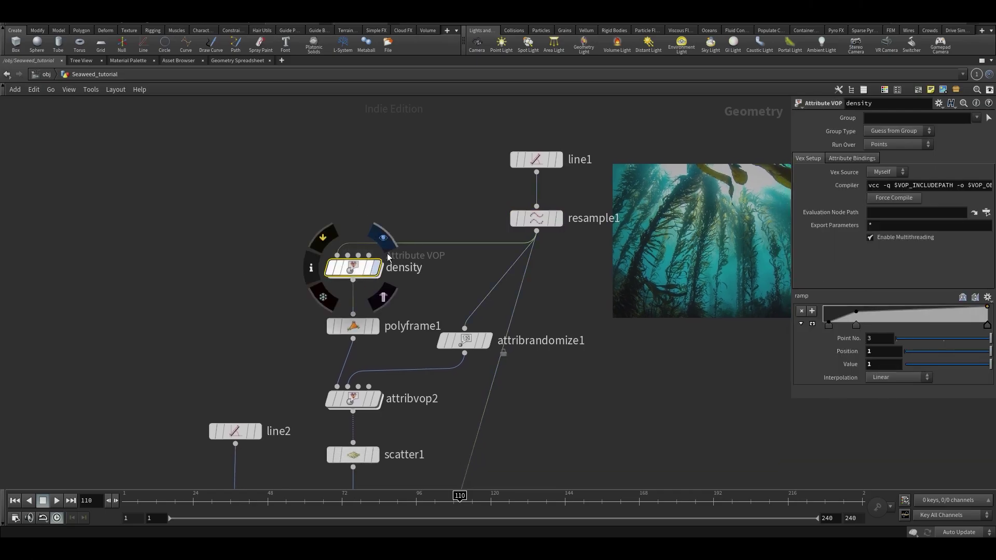
{"action": "left_click", "coordinate": [536, 218]}
{"action": "middle_click_drag", "start_coordinate": [577, 324], "coordinate": [571, 242]}
{"action": "left_click", "coordinate": [252, 223]}
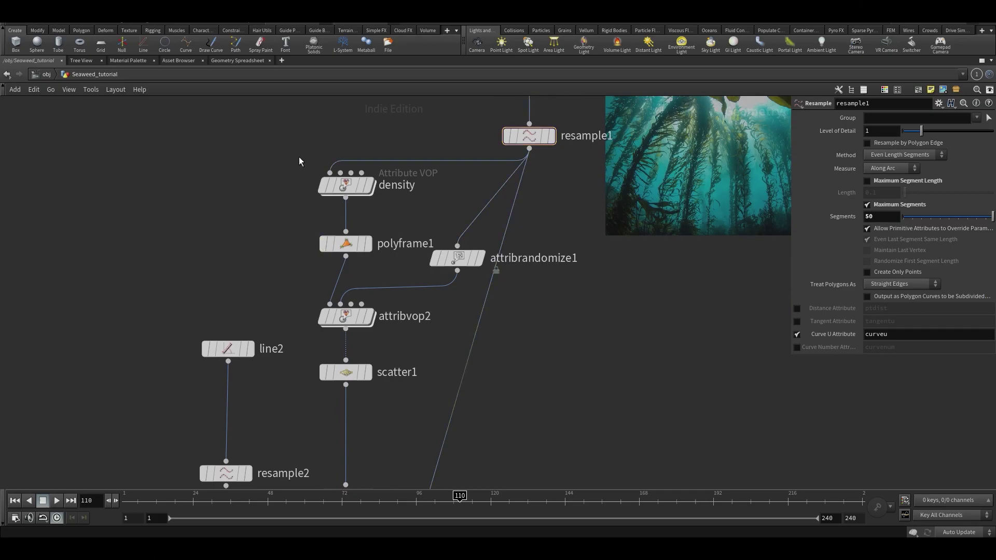
{"action": "double_click", "coordinate": [330, 185]}
{"action": "key", "text": "u"}
Review the rest of the Seaweed_tutorial node network and examine the finished seaweed in motion.
{"action": "middle_click_drag", "start_coordinate": [550, 403], "coordinate": [587, 271]}
{"action": "middle_click_drag", "start_coordinate": [601, 418], "coordinate": [630, 276]}
{"action": "middle_click_drag", "start_coordinate": [444, 444], "coordinate": [480, 216]}
{"action": "middle_click_drag", "start_coordinate": [430, 156], "coordinate": [407, 376]}
{"action": "middle_click_drag", "start_coordinate": [626, 407], "coordinate": [533, 397]}
{"action": "scroll", "coordinate": [580, 440], "scroll_direction": "down", "scroll_amount": 2}
{"action": "middle_click_drag", "start_coordinate": [526, 431], "coordinate": [569, 290]}
{"action": "key", "text": "ctrl+b"}
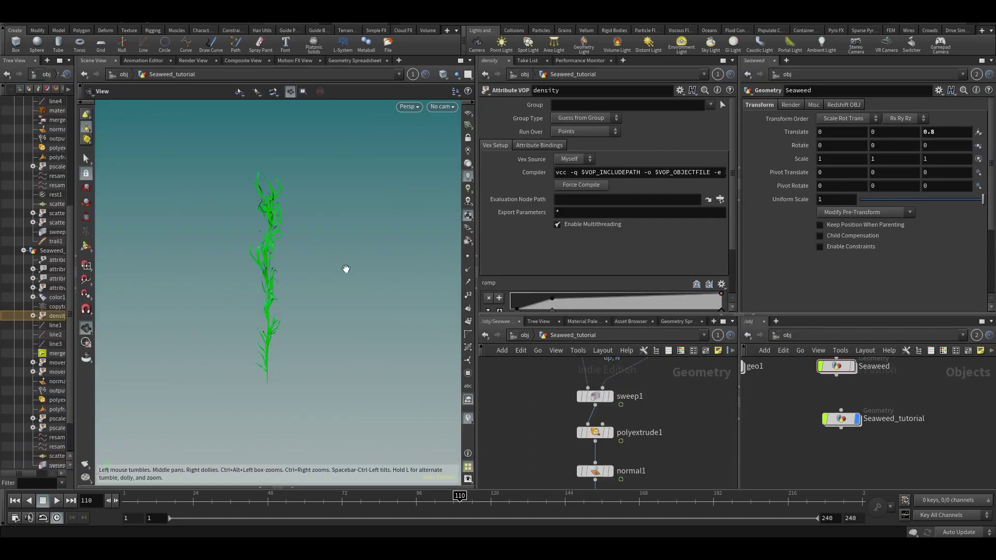
{"action": "left_click_drag", "start_coordinate": [246, 230], "coordinate": [250, 264]}
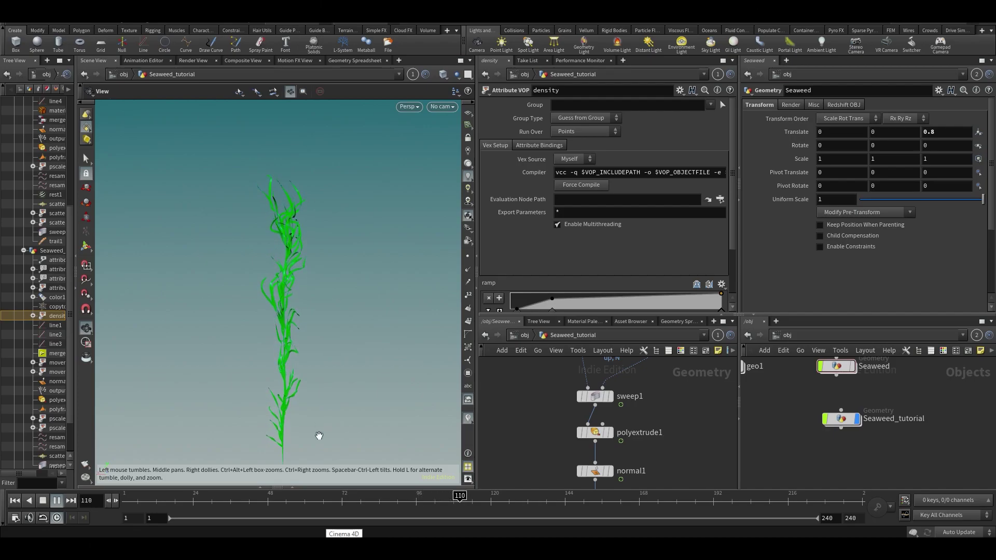
Examine the green seaweed up close at frame 154, and inspect the output of sweep1.
{"action": "left_click_drag", "start_coordinate": [313, 506], "coordinate": [585, 522]}
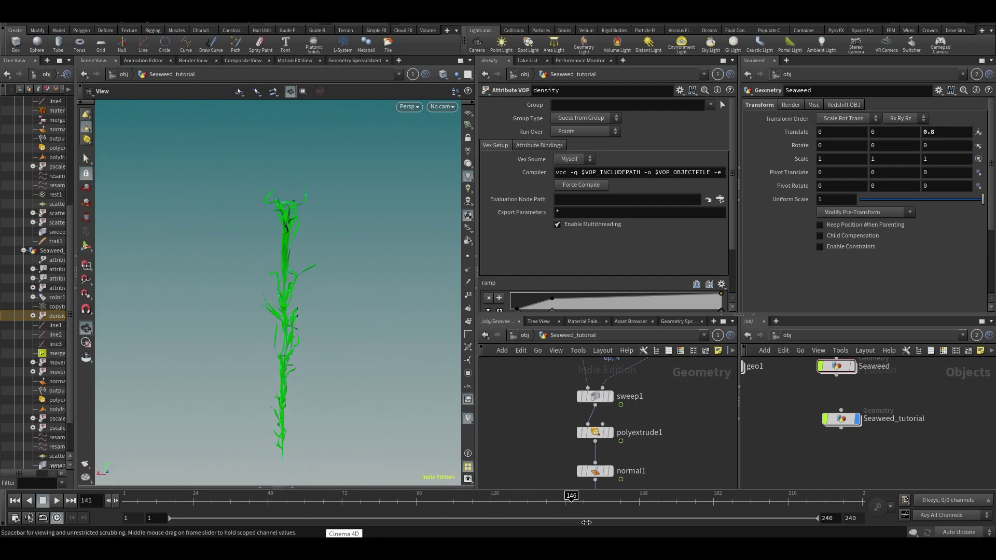
{"action": "left_click_drag", "start_coordinate": [389, 179], "coordinate": [342, 283]}
{"action": "scroll", "coordinate": [315, 266], "scroll_direction": "up", "scroll_amount": 4}
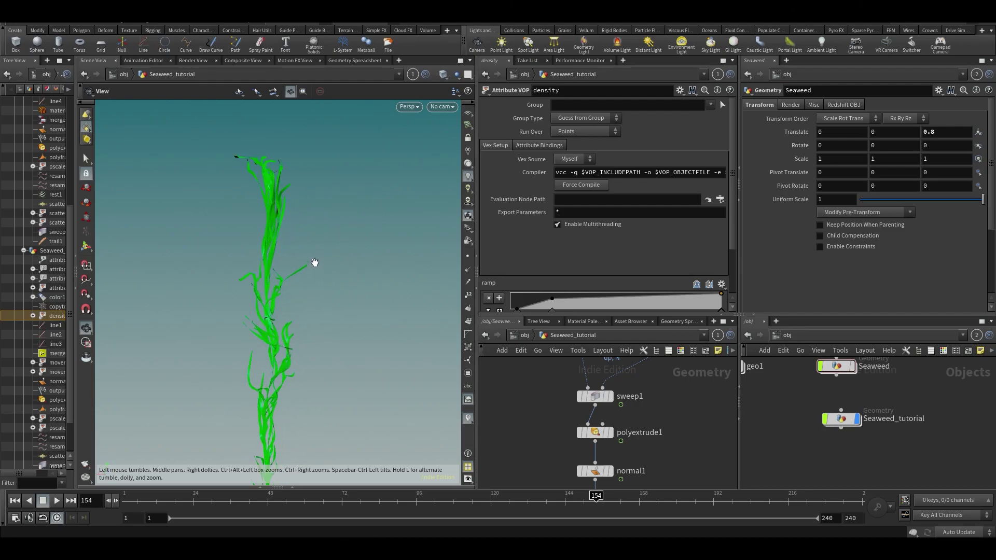
{"action": "scroll", "coordinate": [314, 263], "scroll_direction": "up", "scroll_amount": 3}
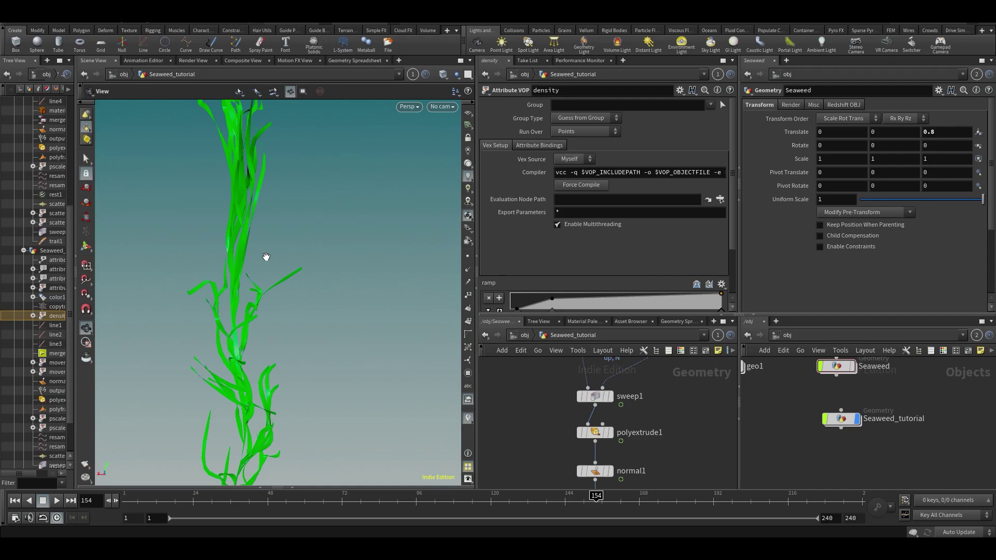
{"action": "left_click_drag", "start_coordinate": [436, 135], "coordinate": [285, 284]}
{"action": "middle_click_drag", "start_coordinate": [559, 416], "coordinate": [558, 450]}
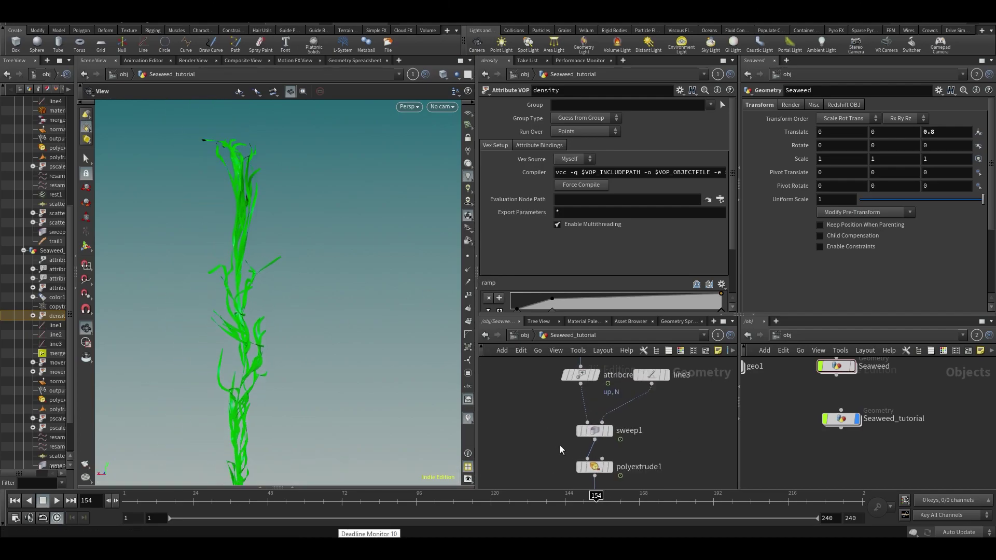
{"action": "scroll", "coordinate": [563, 446], "scroll_direction": "up", "scroll_amount": 1}
{"action": "mouse_move", "coordinate": [603, 428]}
{"action": "left_click", "coordinate": [625, 407]}
{"action": "left_click_drag", "start_coordinate": [330, 317], "coordinate": [321, 327]}
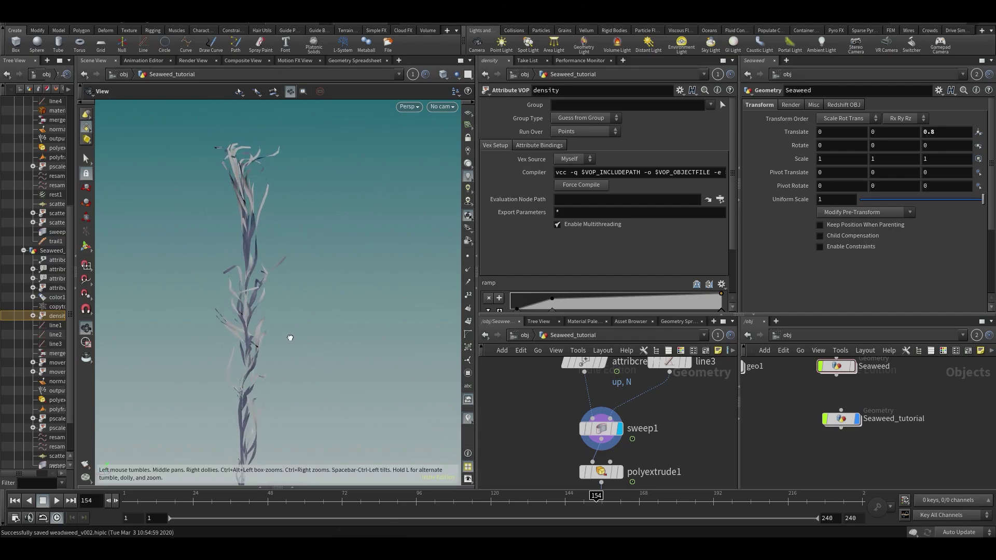
Display the movement Attribute VOP's curves and examine how the strands bend at frames 60, 46 and 41.
{"action": "middle_click_drag", "start_coordinate": [513, 404], "coordinate": [515, 463]}
{"action": "scroll", "coordinate": [514, 459], "scroll_direction": "down", "scroll_amount": 3}
{"action": "left_click_drag", "start_coordinate": [549, 410], "coordinate": [554, 454]}
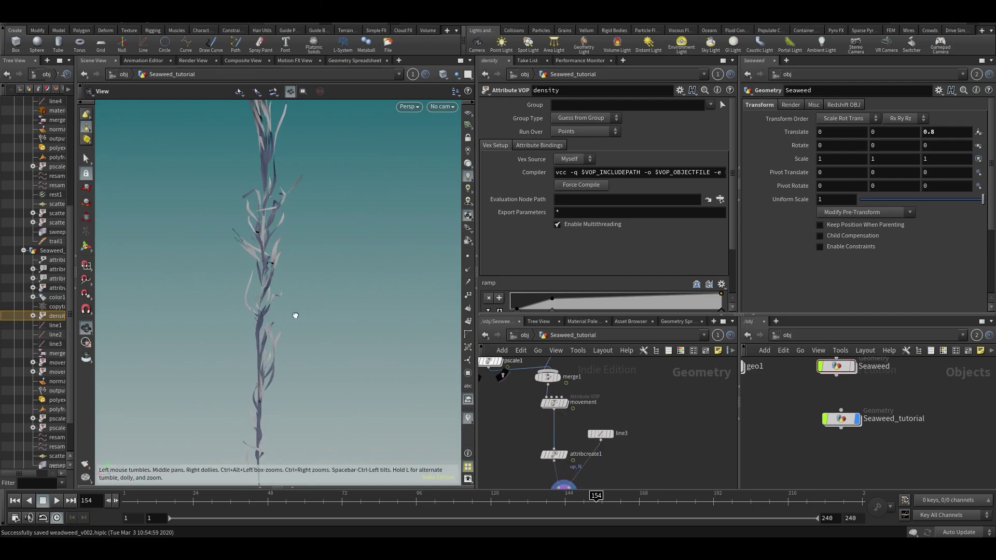
{"action": "left_click", "coordinate": [566, 401]}
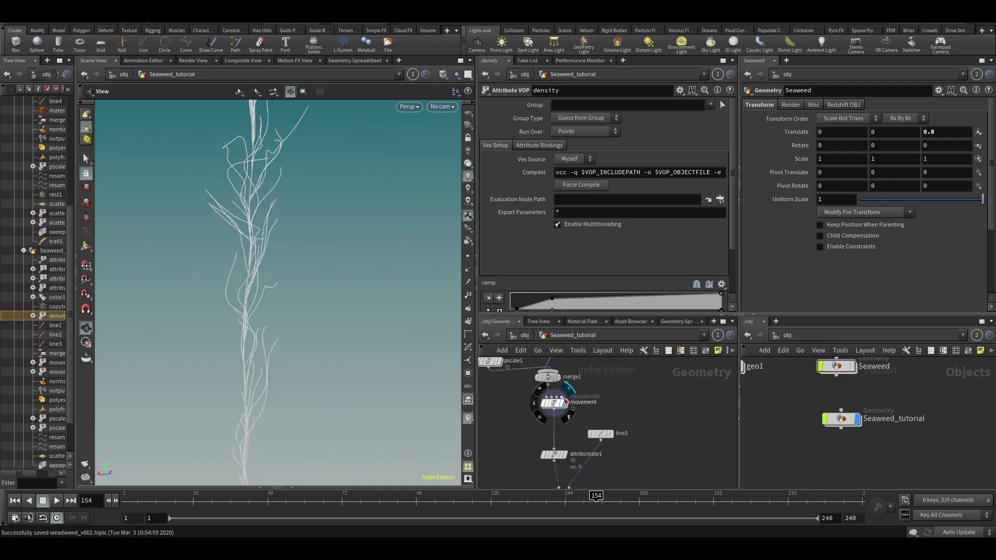
{"action": "left_click", "coordinate": [559, 410]}
{"action": "scroll", "coordinate": [296, 294], "scroll_direction": "up", "scroll_amount": 5}
{"action": "left_click", "coordinate": [205, 497]}
{"action": "left_click_drag", "start_coordinate": [205, 496], "coordinate": [305, 497]}
{"action": "scroll", "coordinate": [261, 386], "scroll_direction": "down", "scroll_amount": 4}
{"action": "left_click_drag", "start_coordinate": [258, 383], "coordinate": [335, 365]}
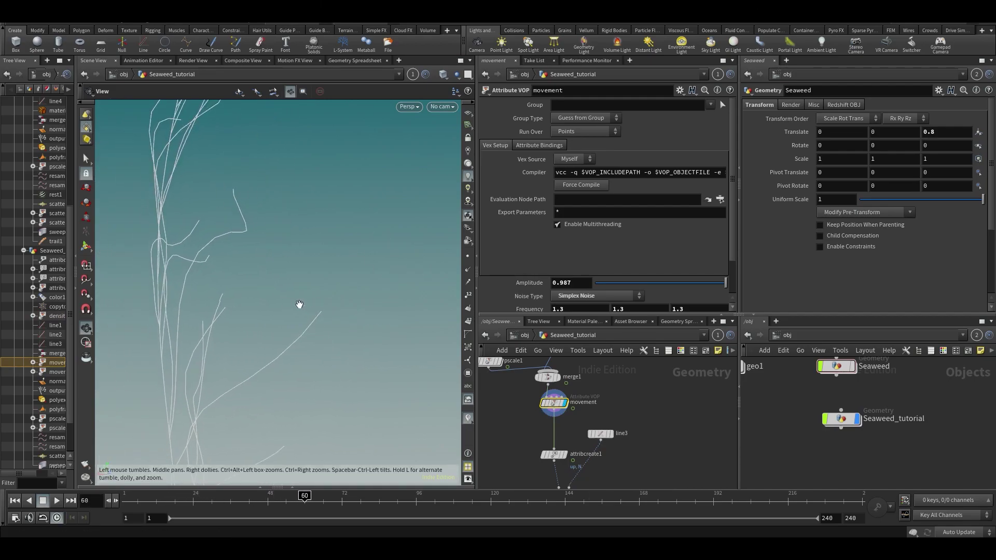
{"action": "mouse_move", "coordinate": [280, 497]}
{"action": "left_mouse_down"}
{"action": "mouse_move", "coordinate": [316, 497]}
{"action": "mouse_move", "coordinate": [227, 496]}
{"action": "mouse_move", "coordinate": [261, 497]}
{"action": "left_mouse_up"}
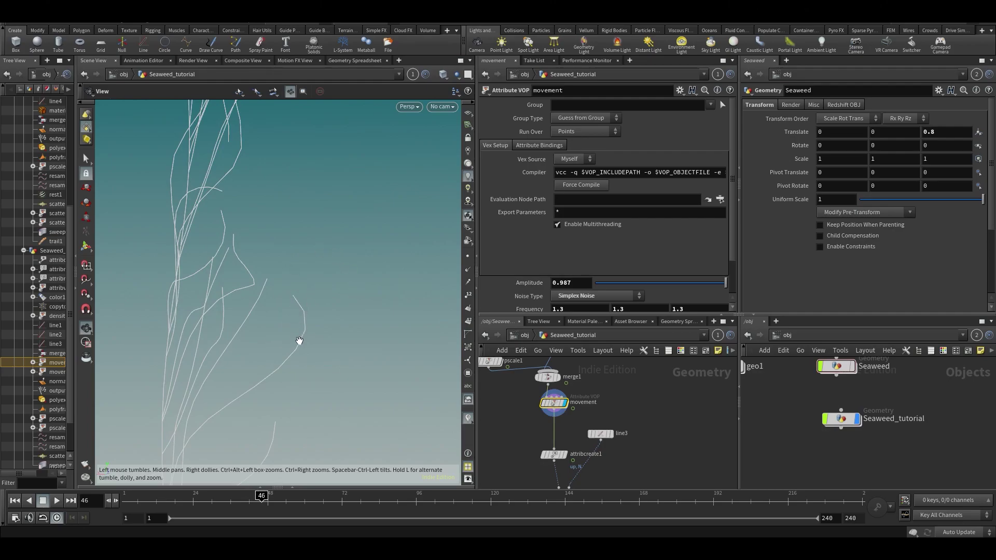
{"action": "mouse_move", "coordinate": [306, 316]}
{"action": "left_mouse_down"}
{"action": "mouse_move", "coordinate": [358, 344]}
{"action": "mouse_move", "coordinate": [309, 327]}
{"action": "mouse_move", "coordinate": [322, 317]}
{"action": "left_mouse_up"}
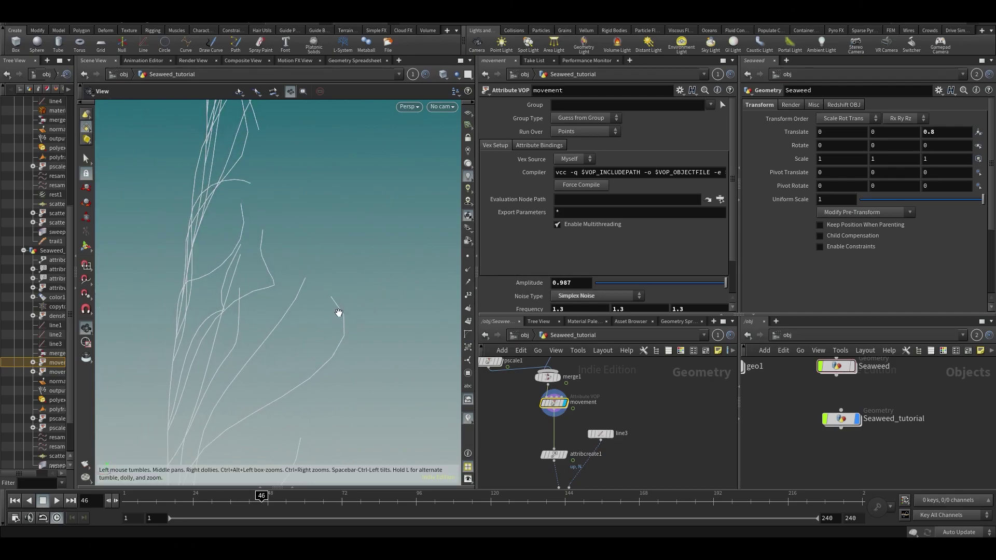
{"action": "left_click_drag", "start_coordinate": [338, 312], "coordinate": [341, 326]}
{"action": "left_click_drag", "start_coordinate": [315, 259], "coordinate": [256, 461]}
{"action": "left_click_drag", "start_coordinate": [262, 500], "coordinate": [244, 512]}
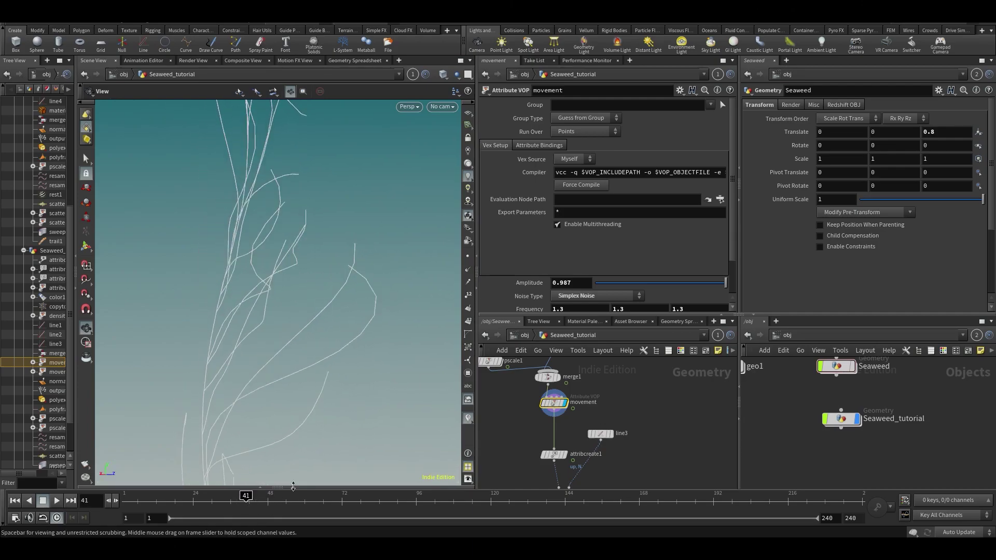
Inspect the movement node's information, checking it at frames 132 and 177.
{"action": "scroll", "coordinate": [585, 407], "scroll_direction": "up", "scroll_amount": 4}
{"action": "middle_click_drag", "start_coordinate": [530, 433], "coordinate": [533, 370]}
{"action": "left_click_drag", "start_coordinate": [297, 271], "coordinate": [297, 294]}
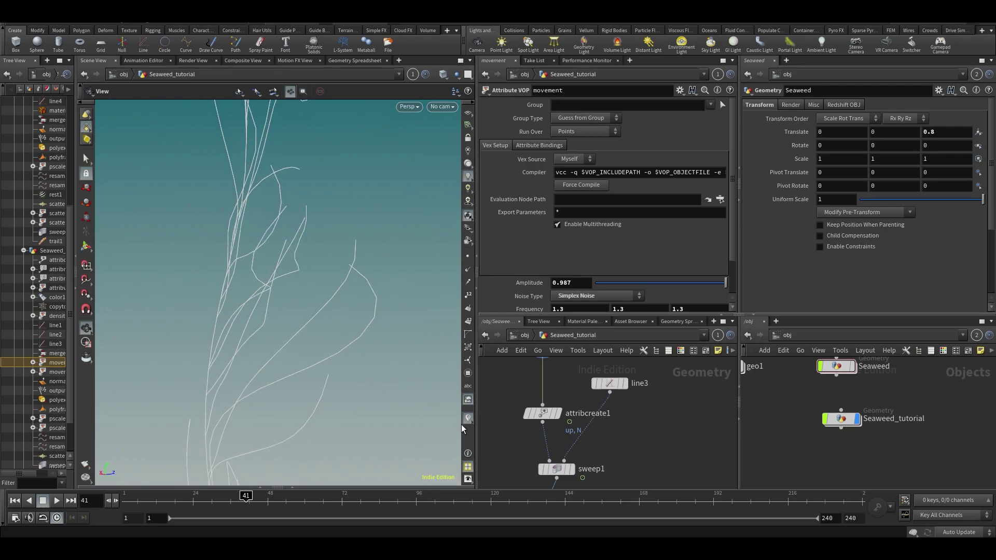
{"action": "middle_click_drag", "start_coordinate": [553, 379], "coordinate": [563, 401]}
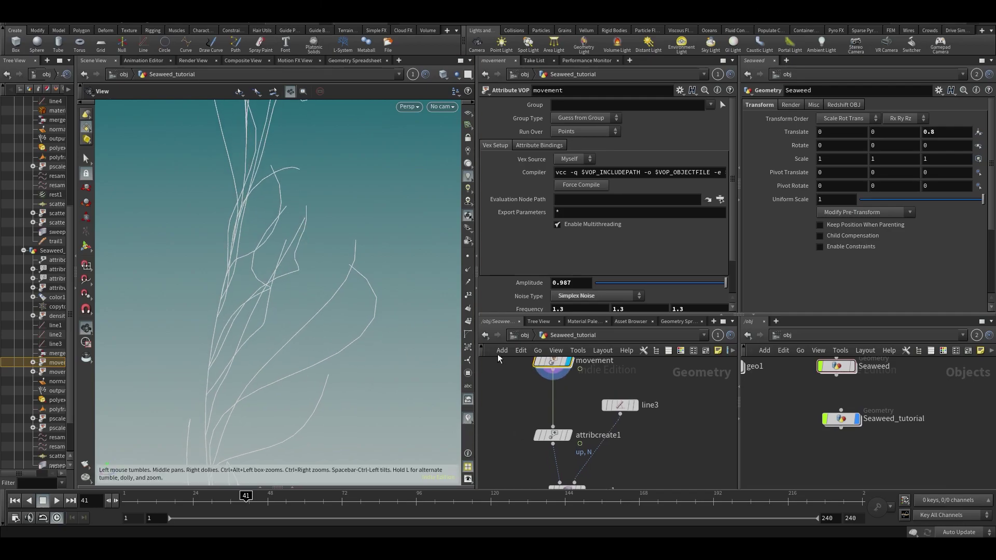
{"action": "middle_click", "coordinate": [556, 362]}
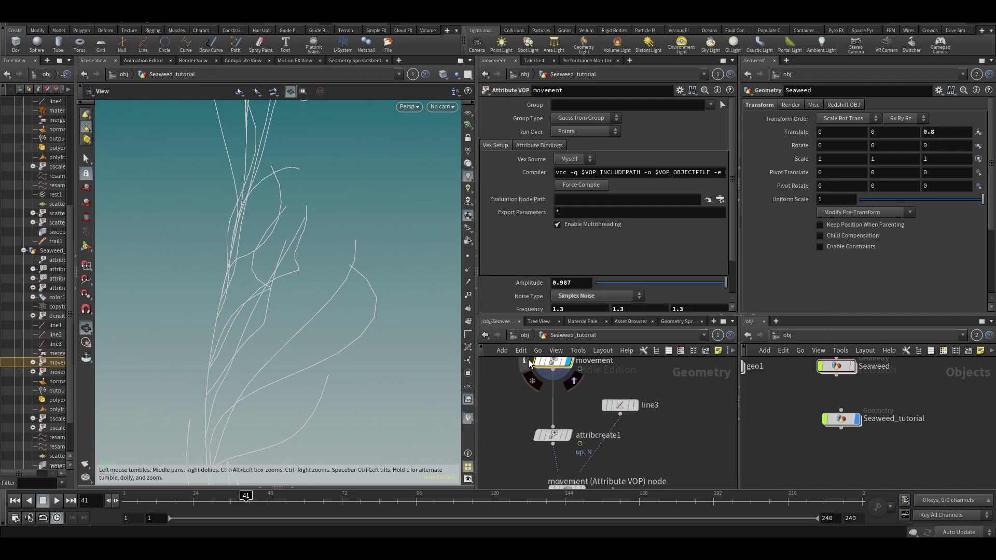
{"action": "middle_click", "coordinate": [554, 365]}
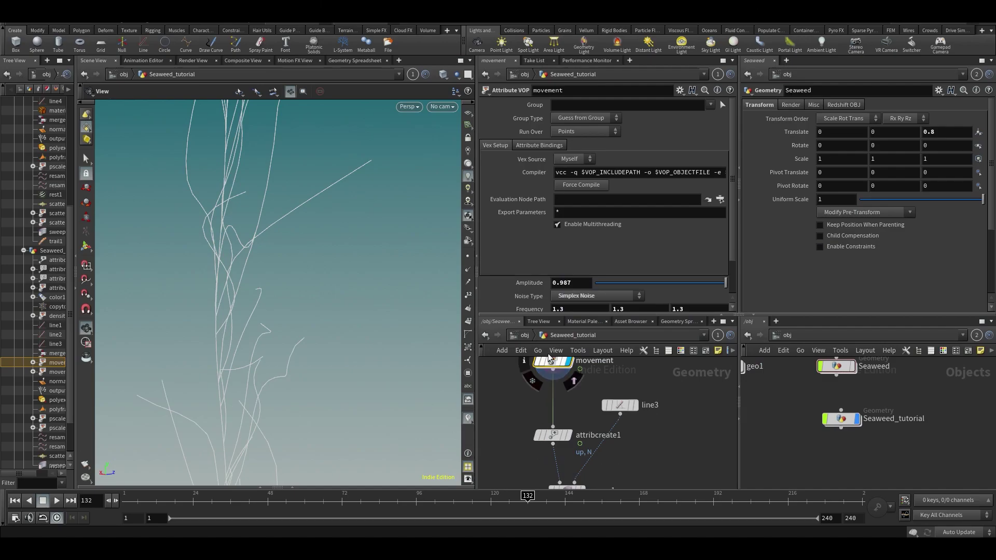
{"action": "middle_click", "coordinate": [553, 363]}
{"action": "left_click", "coordinate": [665, 499]}
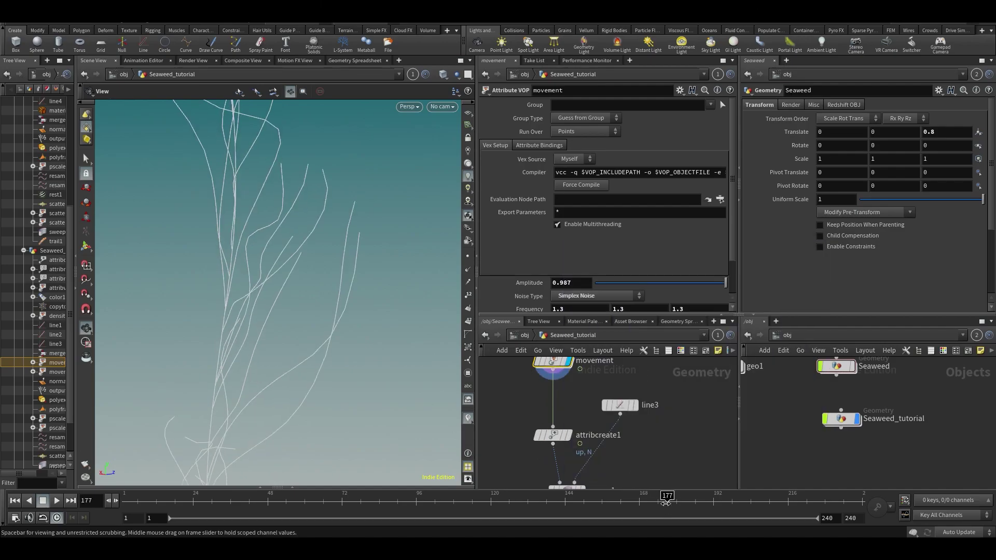
{"action": "middle_click", "coordinate": [553, 363]}
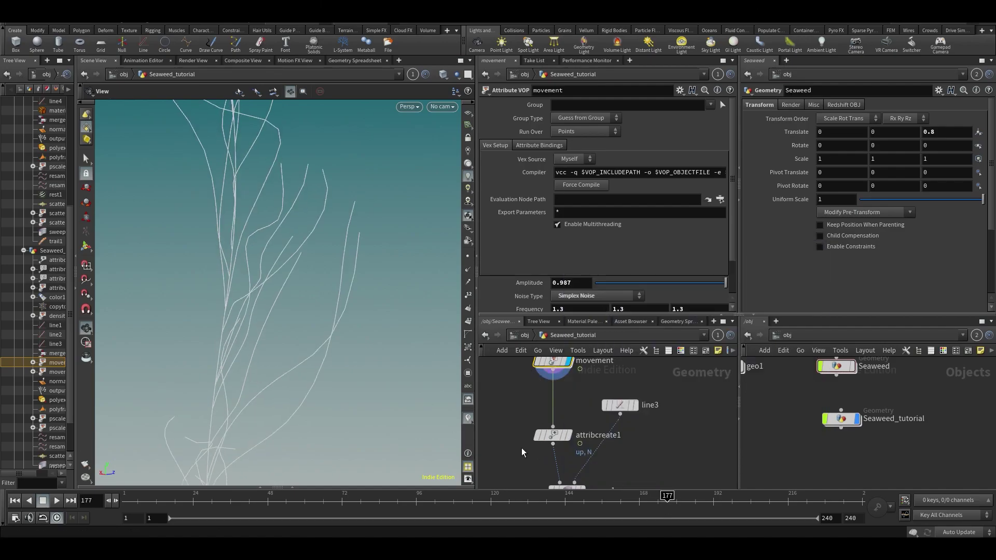
Insert a Trail node between movement and attribcreate1, and display its result.
{"action": "key", "text": "Tab"}
{"action": "type", "text": "tra"}
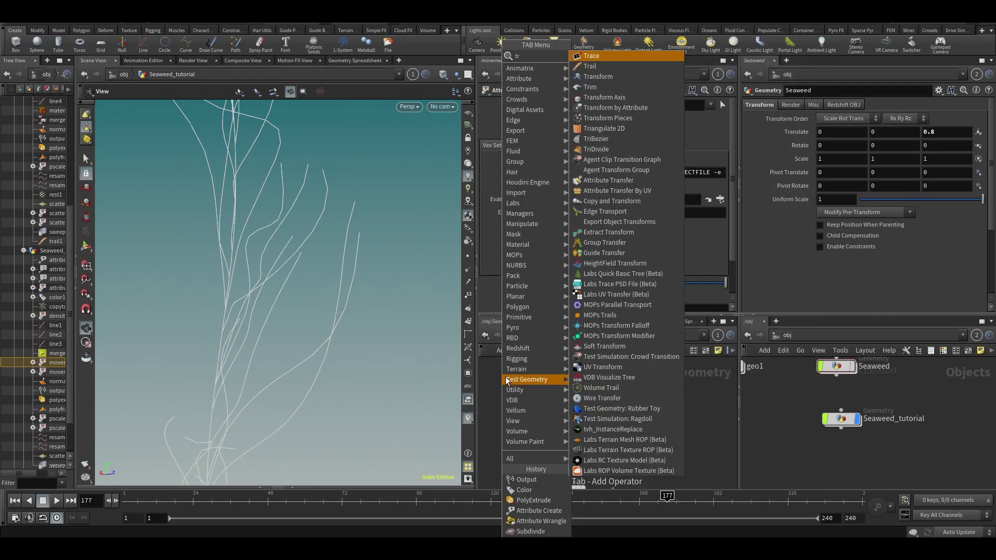
{"action": "left_click", "coordinate": [590, 66]}
{"action": "left_click", "coordinate": [522, 405]}
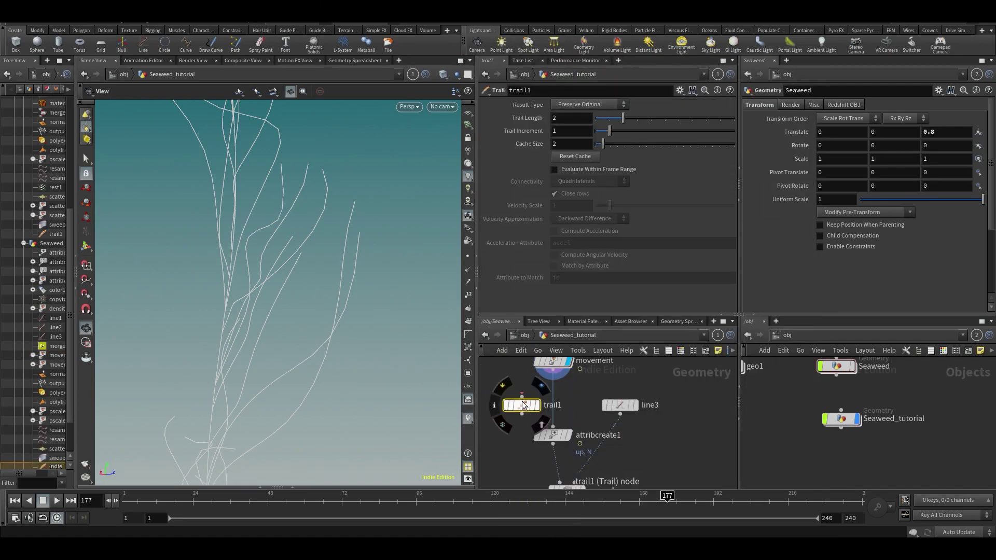
{"action": "left_click_drag", "start_coordinate": [538, 400], "coordinate": [571, 399]}
{"action": "left_click", "coordinate": [571, 387]}
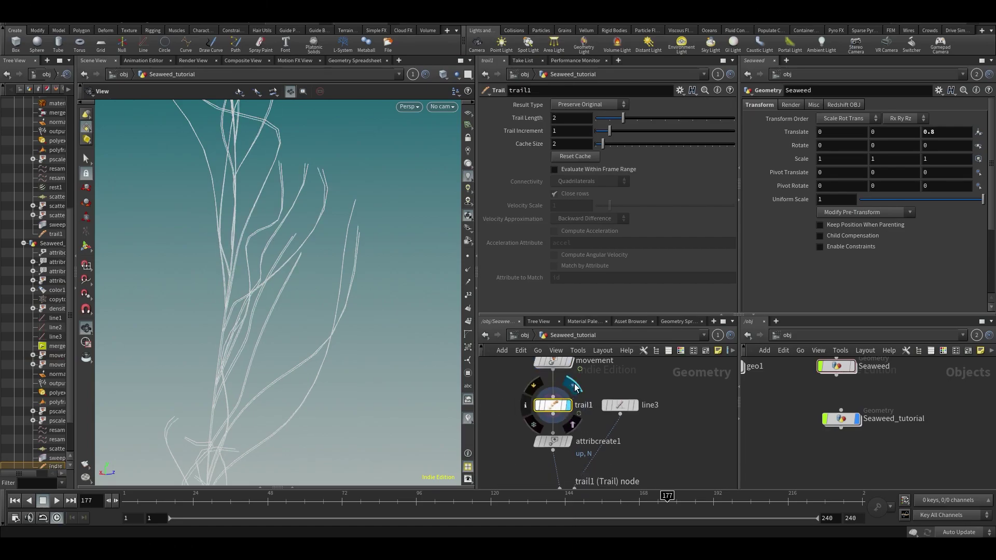
Try a Trail Length of 10 on trail1 and examine the trailing curves during playback.
{"action": "left_click_drag", "start_coordinate": [310, 216], "coordinate": [348, 210]}
{"action": "left_click_drag", "start_coordinate": [419, 499], "coordinate": [491, 499]}
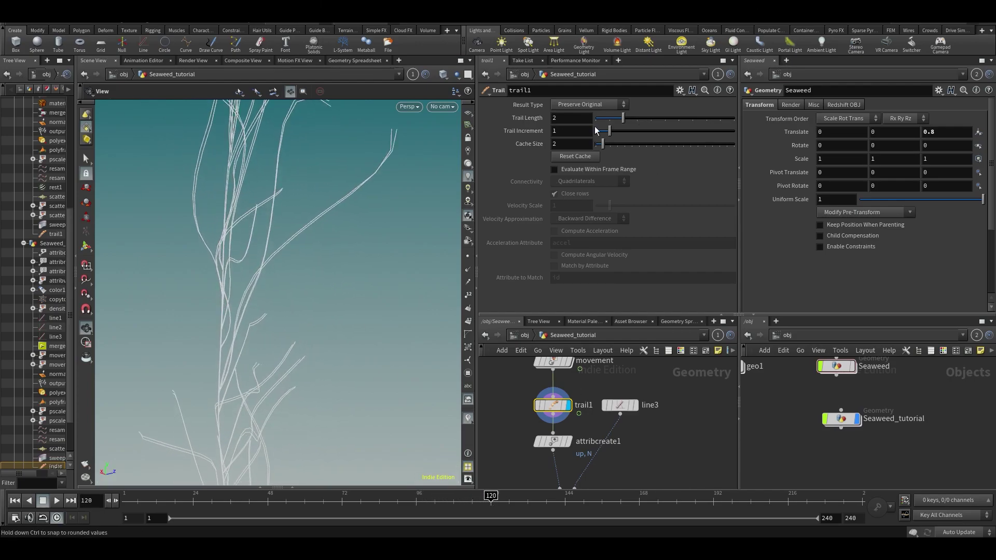
{"action": "left_click_drag", "start_coordinate": [621, 121], "coordinate": [733, 119]}
{"action": "left_click_drag", "start_coordinate": [319, 498], "coordinate": [657, 515]}
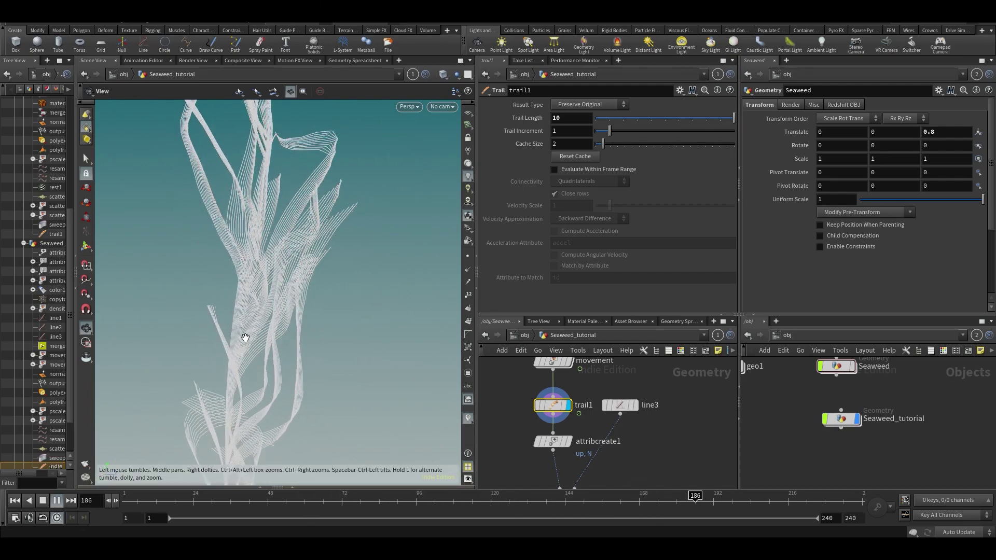
{"action": "key", "text": "Up"}
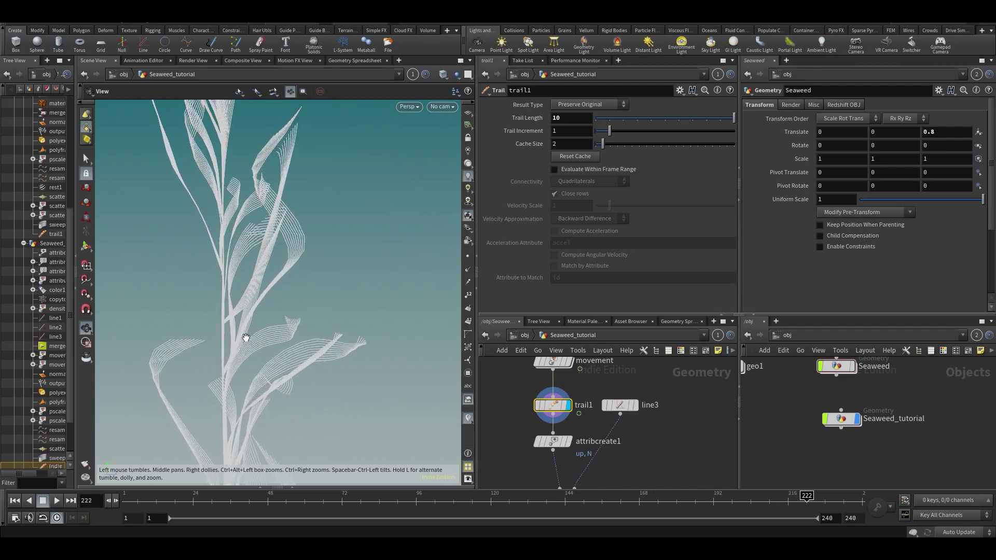
Check how sweep1 turns the trailed curves into ribbons, and return the display to trail1.
{"action": "middle_click_drag", "start_coordinate": [747, 461], "coordinate": [743, 456]}
{"action": "middle_click_drag", "start_coordinate": [665, 484], "coordinate": [676, 451]}
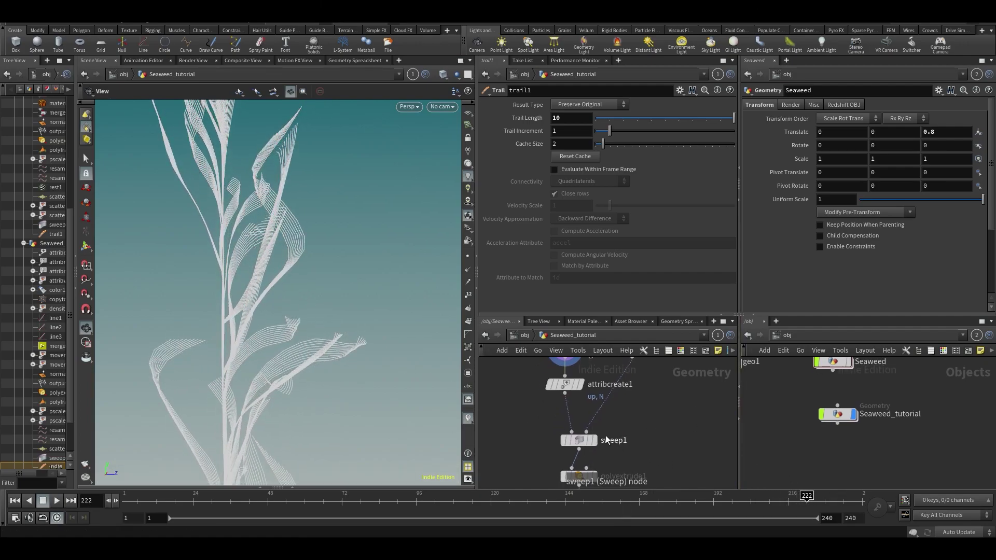
{"action": "left_click", "coordinate": [599, 421]}
{"action": "middle_click_drag", "start_coordinate": [601, 429], "coordinate": [638, 497]}
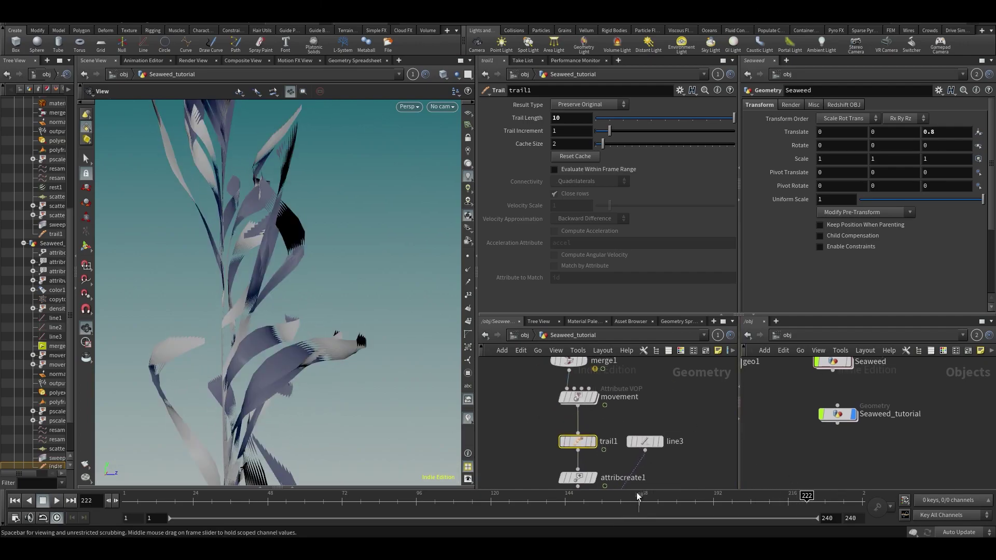
{"action": "left_click", "coordinate": [601, 431]}
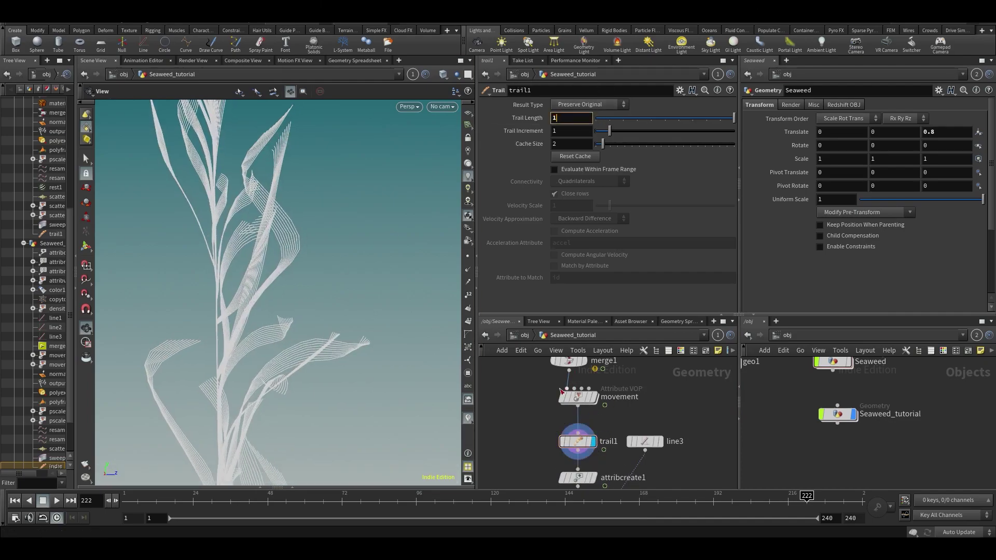
Set trail1's Trail Length to 2 and its Result Type to Compute Velocity.
{"action": "type", "text": "1"}
{"action": "key", "text": "Return"}
{"action": "key", "text": "Return"}
{"action": "scroll", "coordinate": [299, 242], "scroll_direction": "up", "scroll_amount": 3}
{"action": "left_click", "coordinate": [568, 107]}
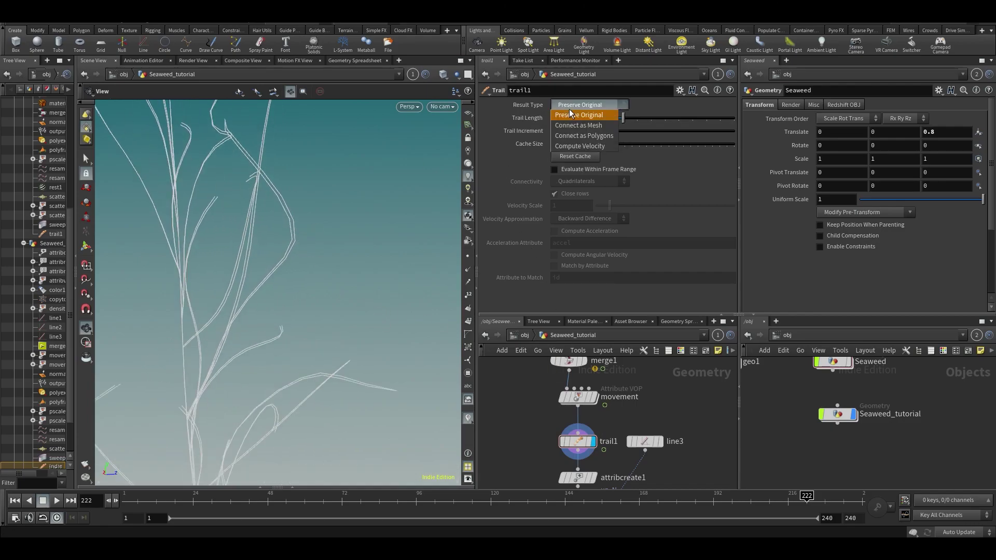
{"action": "left_click", "coordinate": [569, 146]}
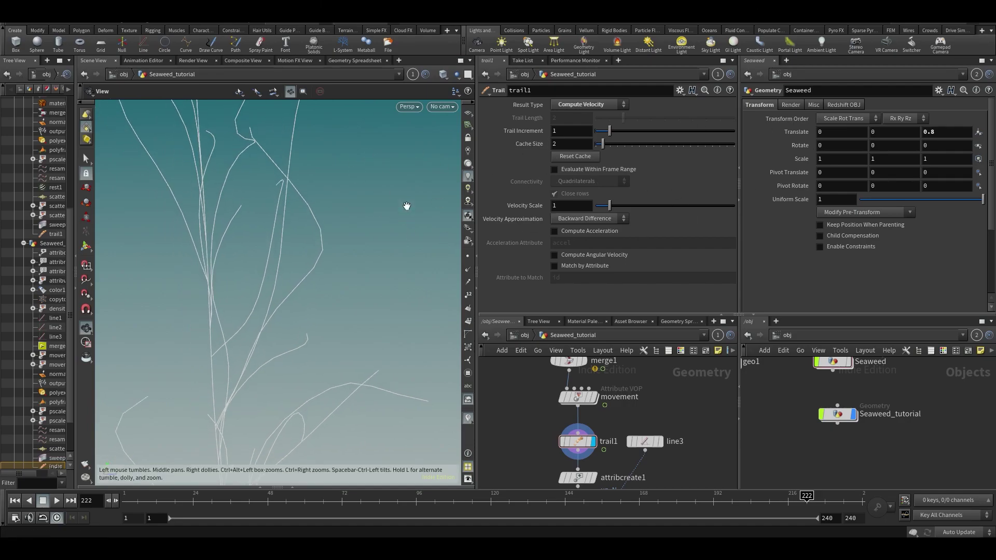
Review trail1's velocity attributes in the Geometry Spreadsheet, sorting the points by v[y].
{"action": "left_click", "coordinate": [344, 62]}
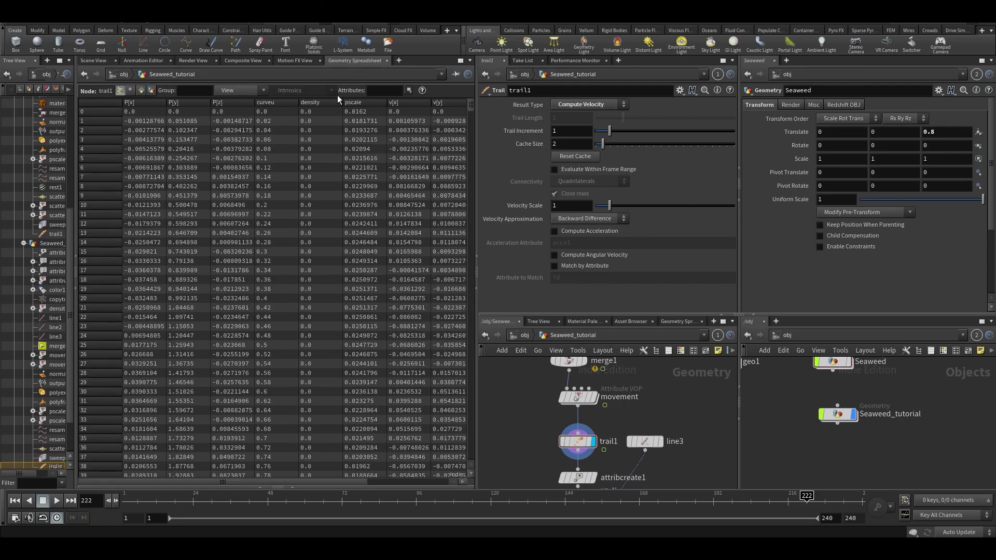
{"action": "left_click_drag", "start_coordinate": [228, 481], "coordinate": [405, 468]}
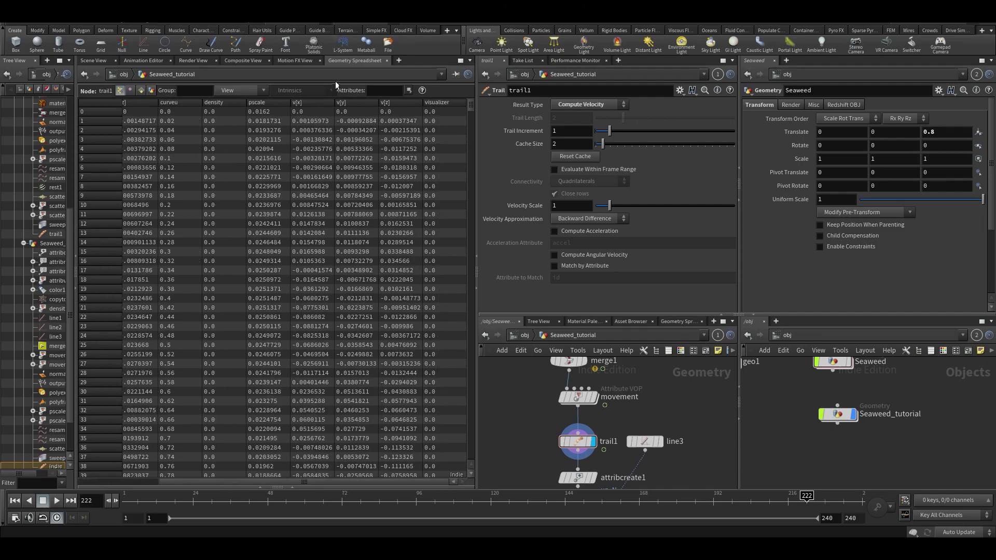
{"action": "left_click", "coordinate": [359, 103]}
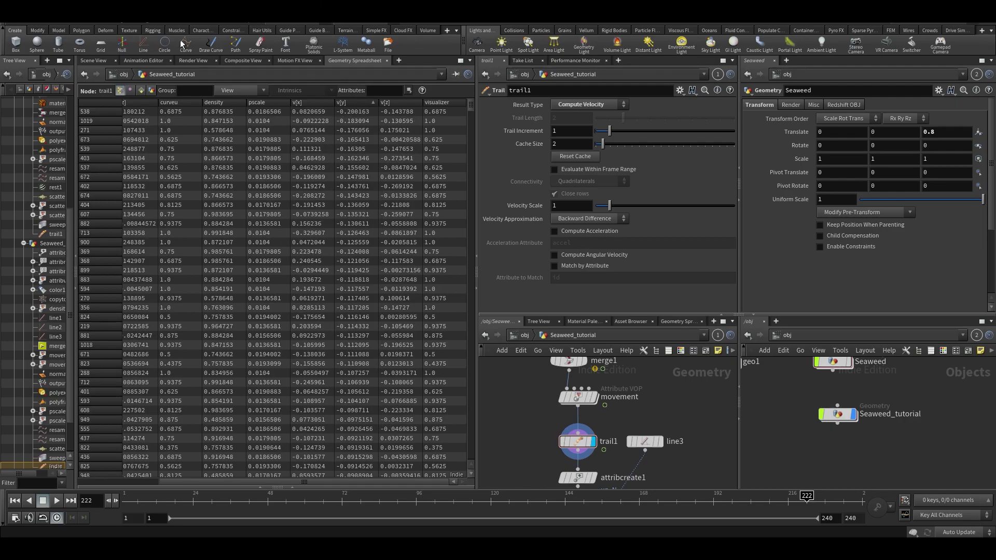
Show point trails in the scene view and examine the velocity vectors on the curves at frame 74.
{"action": "left_click", "coordinate": [92, 60]}
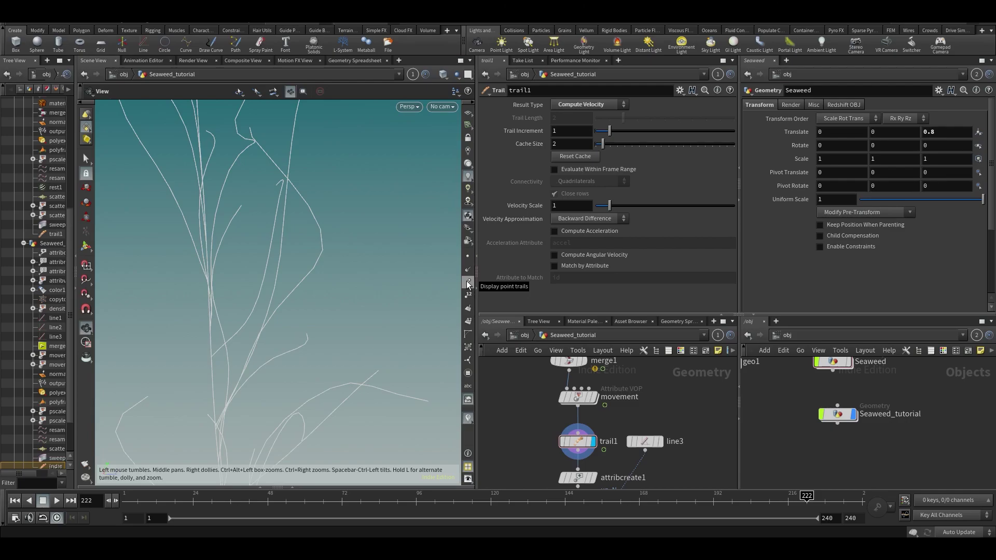
{"action": "scroll", "coordinate": [311, 234], "scroll_direction": "up", "scroll_amount": 4}
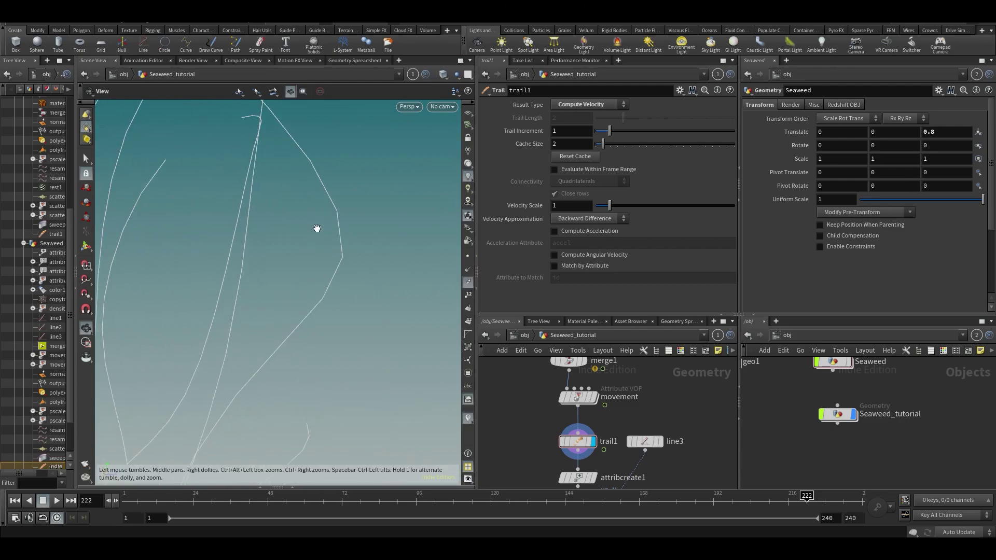
{"action": "left_click_drag", "start_coordinate": [249, 507], "coordinate": [348, 505]}
{"action": "left_click_drag", "start_coordinate": [310, 342], "coordinate": [329, 324]}
Switch the scene view's background color scheme to Dark in the display options.
{"action": "key", "text": "d"}
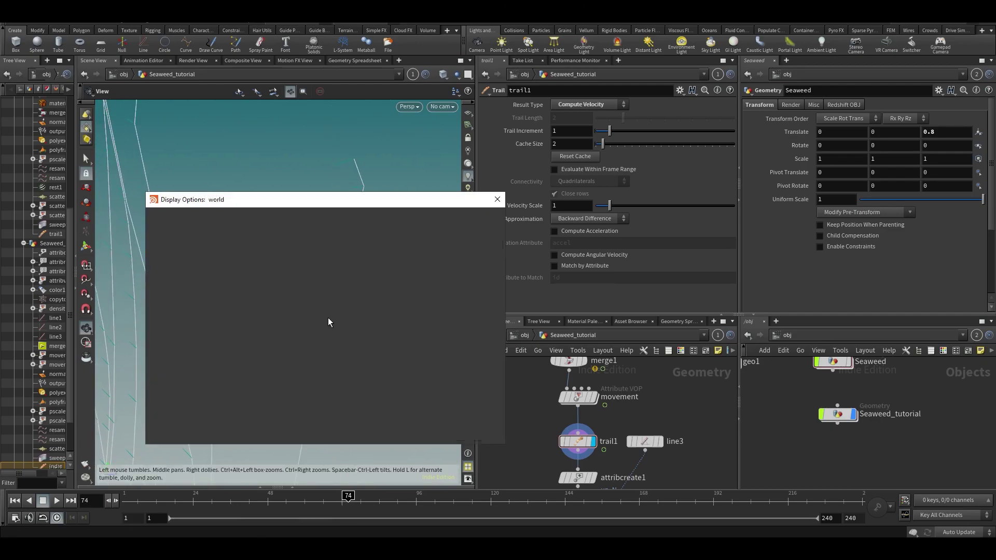
{"action": "left_click", "coordinate": [408, 217]}
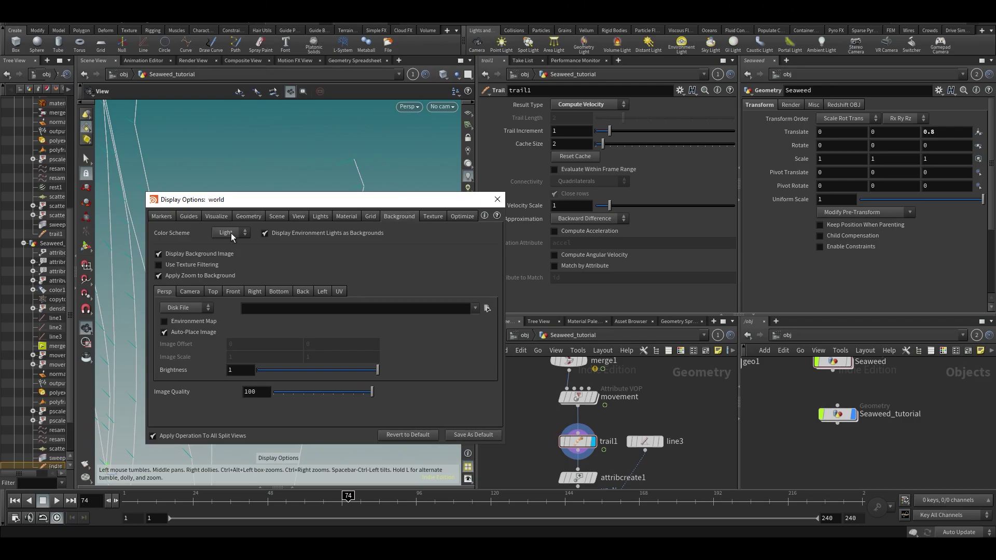
{"action": "left_click", "coordinate": [224, 254]}
{"action": "left_click", "coordinate": [497, 199]}
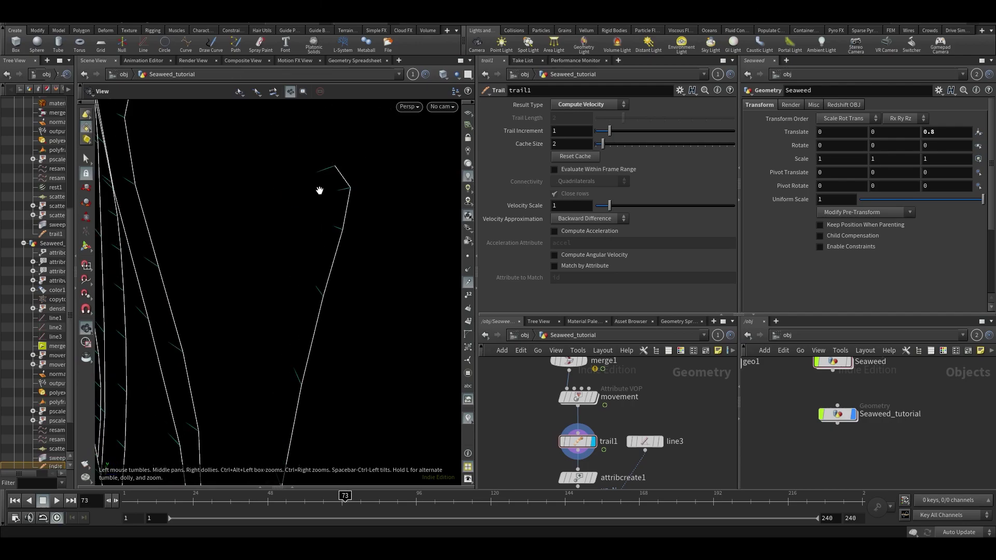
Play the animation, stop at frame 65 and examine the velocity vectors along the curves from several angles.
{"action": "key", "text": "Up"}
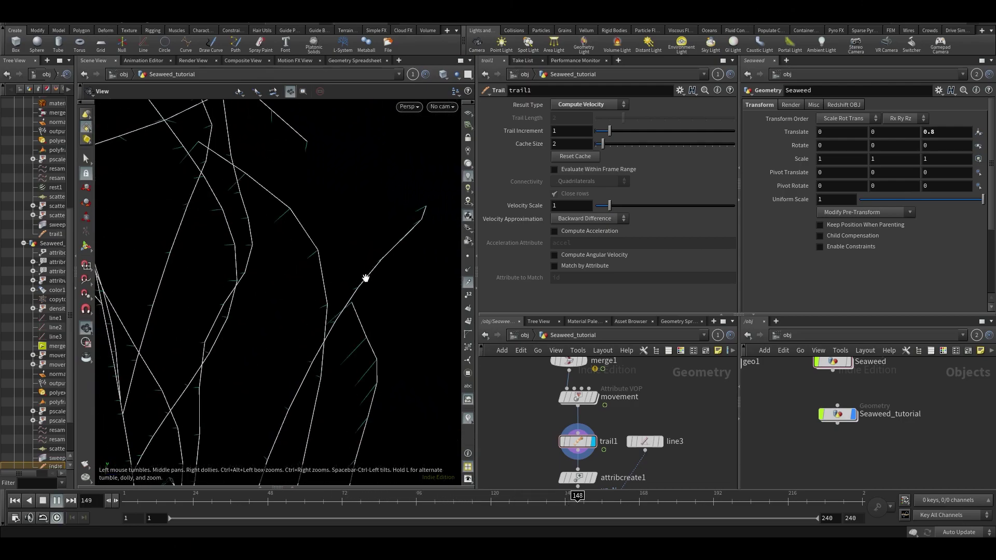
{"action": "right_click_drag", "start_coordinate": [357, 263], "coordinate": [333, 280]}
{"action": "middle_click_drag", "start_coordinate": [333, 280], "coordinate": [356, 305]}
{"action": "mouse_move", "coordinate": [316, 505]}
{"action": "left_mouse_down"}
{"action": "mouse_move", "coordinate": [580, 505]}
{"action": "mouse_move", "coordinate": [331, 503]}
{"action": "left_mouse_up"}
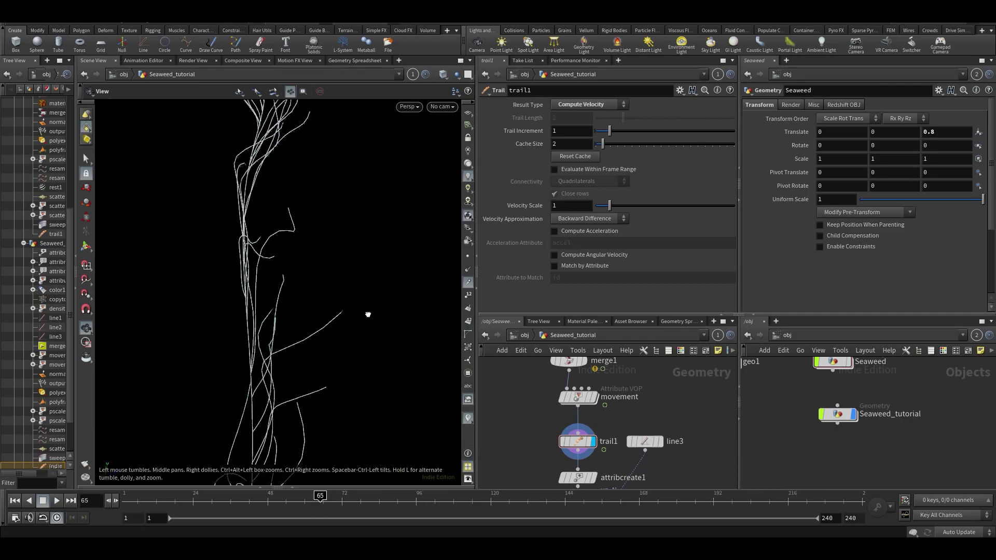
{"action": "right_click_drag", "start_coordinate": [324, 300], "coordinate": [289, 266]}
{"action": "middle_click_drag", "start_coordinate": [289, 266], "coordinate": [320, 235]}
{"action": "right_click_drag", "start_coordinate": [319, 236], "coordinate": [332, 249]}
{"action": "middle_click_drag", "start_coordinate": [331, 248], "coordinate": [306, 298]}
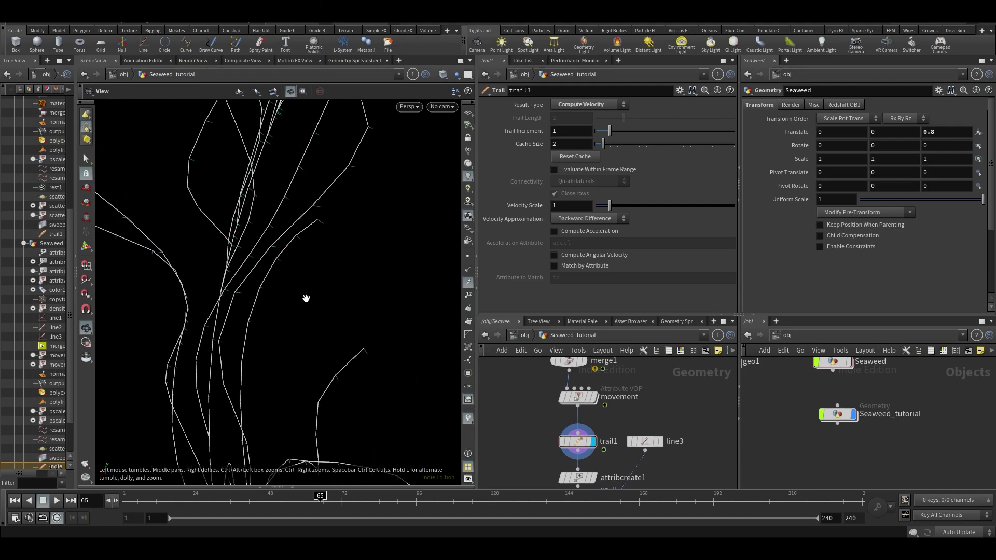
{"action": "middle_click_drag", "start_coordinate": [245, 184], "coordinate": [336, 260]}
{"action": "right_click_drag", "start_coordinate": [336, 260], "coordinate": [337, 251]}
{"action": "middle_click_drag", "start_coordinate": [338, 251], "coordinate": [340, 313]}
{"action": "right_click_drag", "start_coordinate": [340, 313], "coordinate": [337, 296]}
{"action": "left_click_drag", "start_coordinate": [337, 295], "coordinate": [353, 318]}
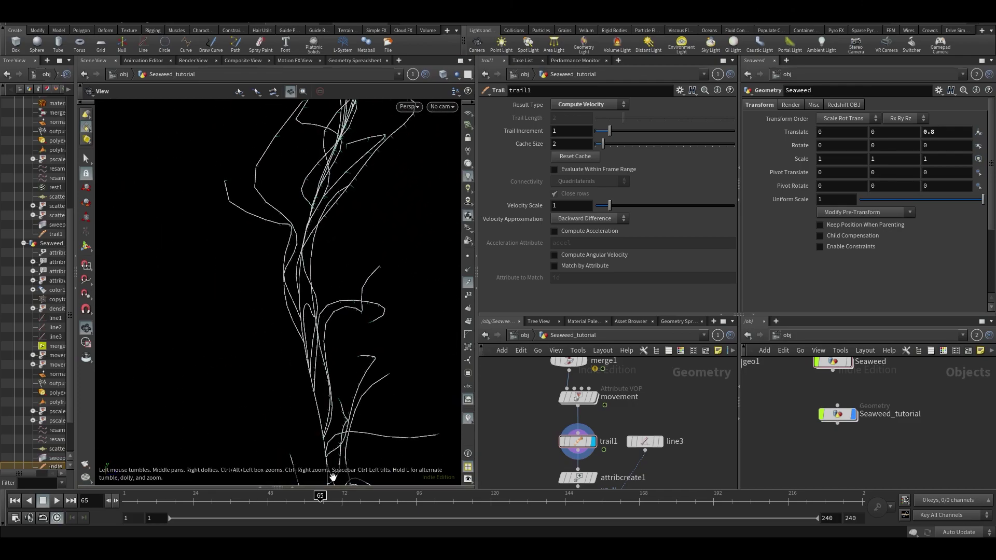
Go to frame 86 and try trail1's Match by Attribute option while viewing the curves' velocity vectors.
{"action": "left_click_drag", "start_coordinate": [326, 498], "coordinate": [386, 498]}
{"action": "middle_click_drag", "start_coordinate": [348, 324], "coordinate": [242, 284]}
{"action": "left_click_drag", "start_coordinate": [242, 285], "coordinate": [348, 249]}
{"action": "left_click", "coordinate": [555, 266]}
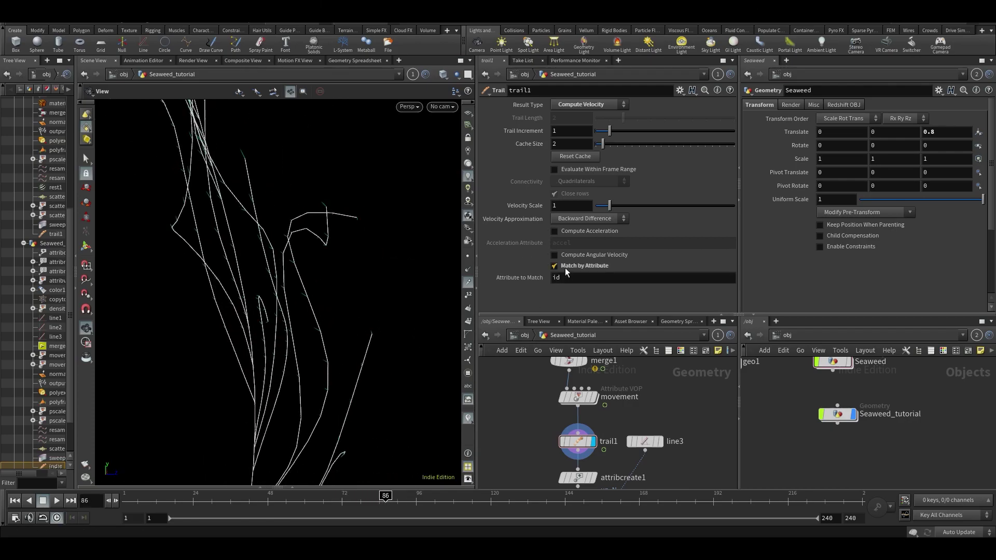
{"action": "left_click", "coordinate": [584, 267]}
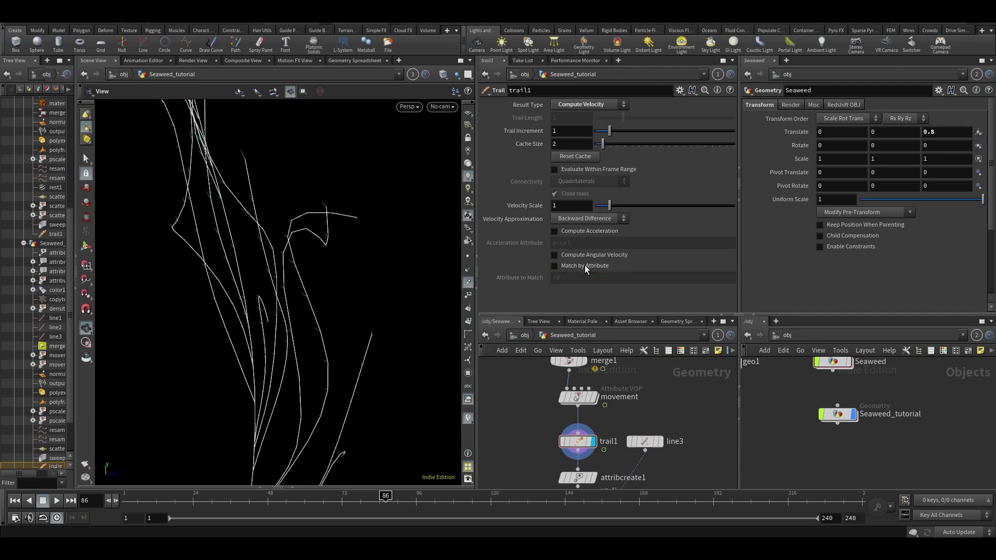
{"action": "left_click_drag", "start_coordinate": [326, 299], "coordinate": [358, 293]}
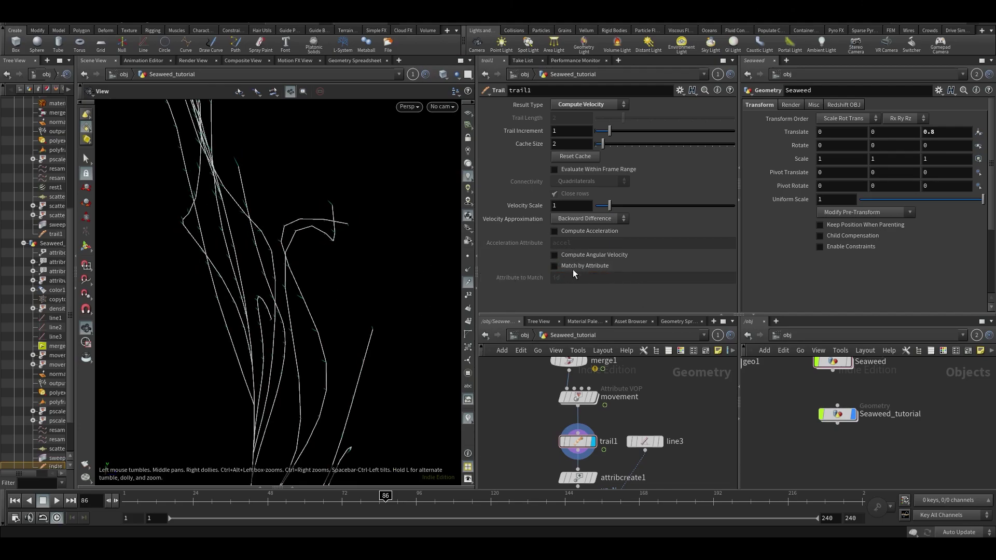
{"action": "left_click_drag", "start_coordinate": [180, 319], "coordinate": [310, 267]}
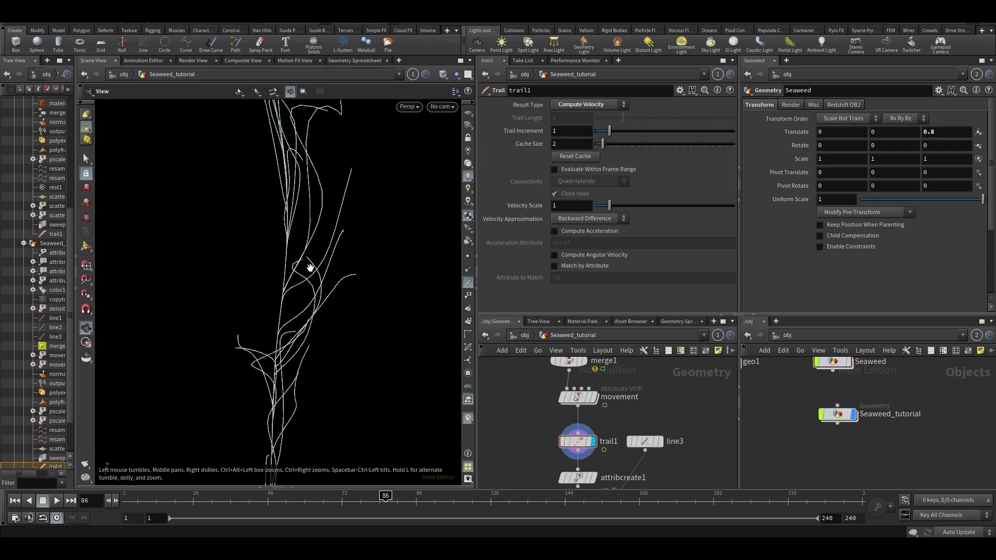
Play the curves to frame 113, then display polyextrude1 to inspect the velocity vectors on the ribbons.
{"action": "key", "text": "Up"}
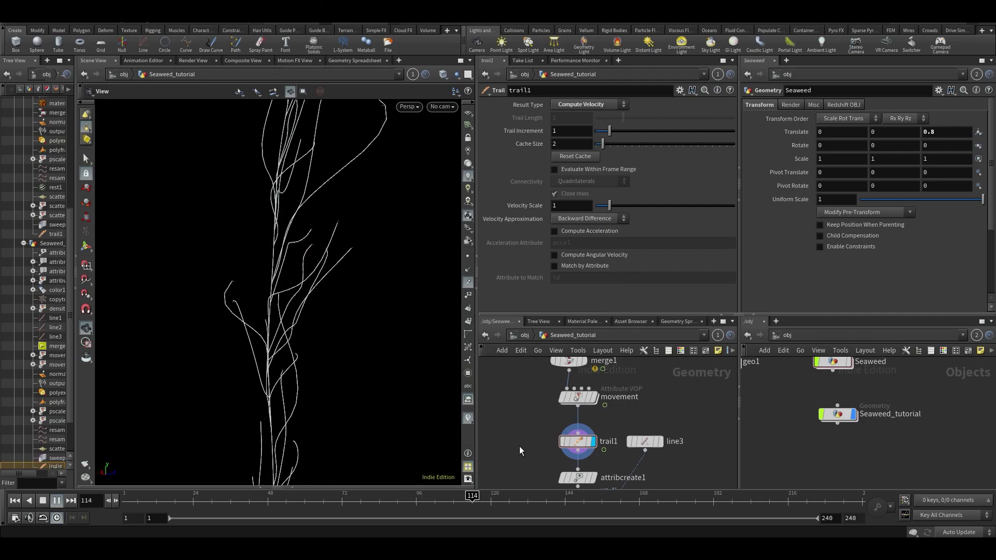
{"action": "middle_click_drag", "start_coordinate": [521, 451], "coordinate": [524, 338]}
{"action": "left_click", "coordinate": [469, 500]}
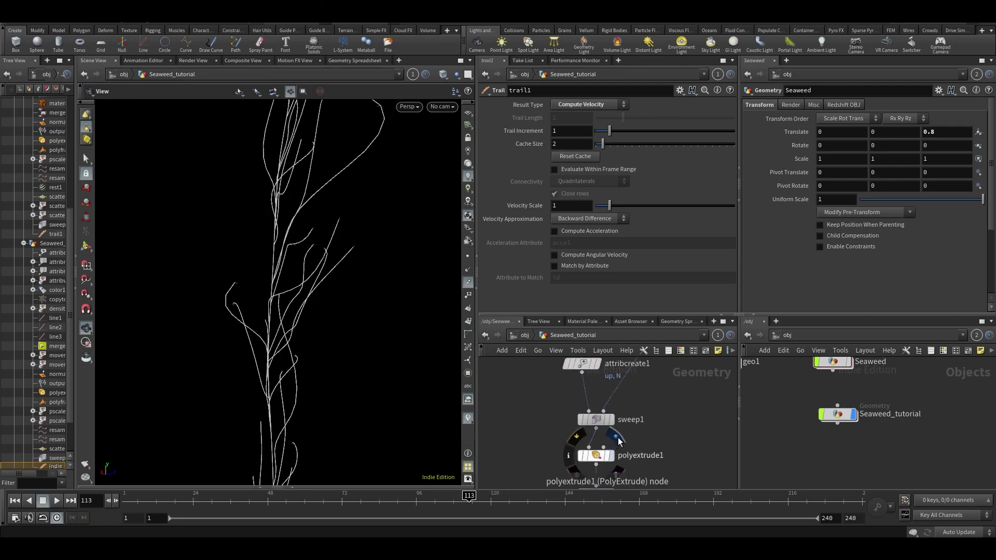
{"action": "left_click", "coordinate": [617, 439]}
{"action": "left_click_drag", "start_coordinate": [351, 266], "coordinate": [325, 259]}
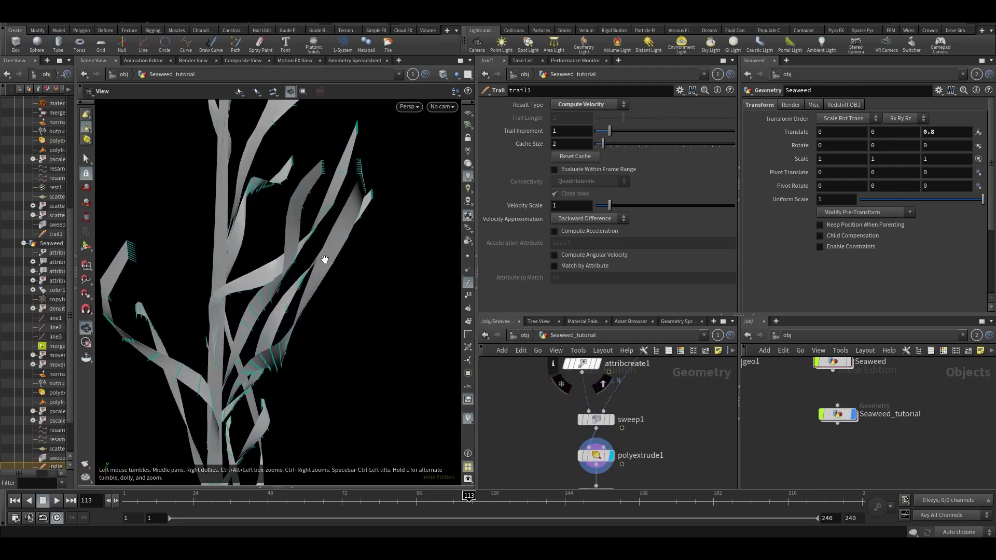
Step the display through normal1 to output0 during playback to check the velocity vectors on the green seaweed.
{"action": "key", "text": "Up"}
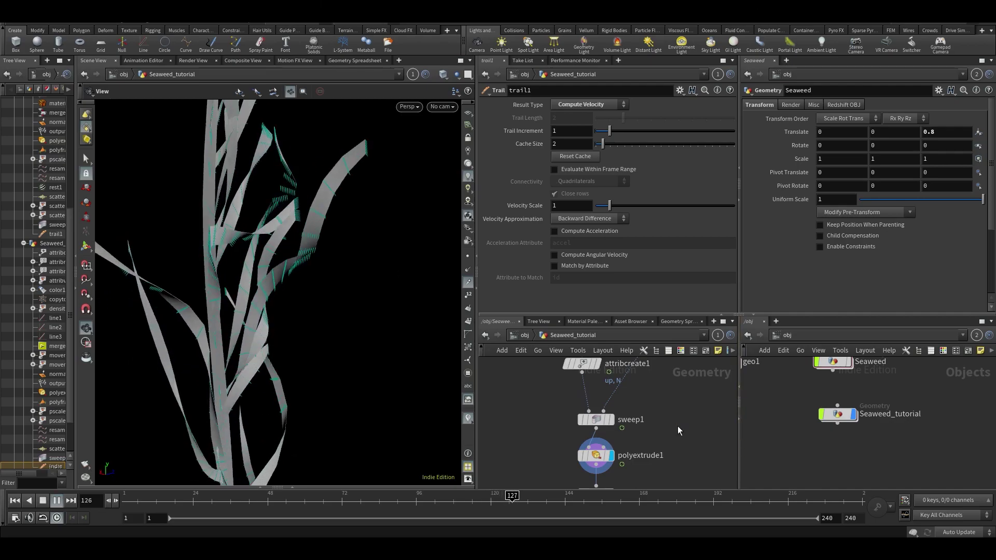
{"action": "middle_click_drag", "start_coordinate": [679, 430], "coordinate": [679, 366]}
{"action": "left_click", "coordinate": [615, 411]}
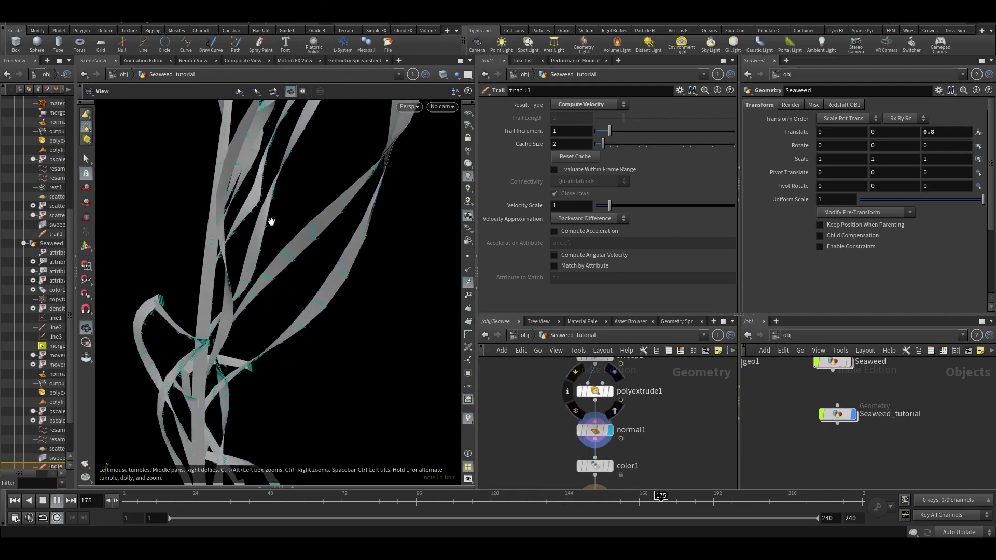
{"action": "middle_click_drag", "start_coordinate": [689, 463], "coordinate": [683, 422]}
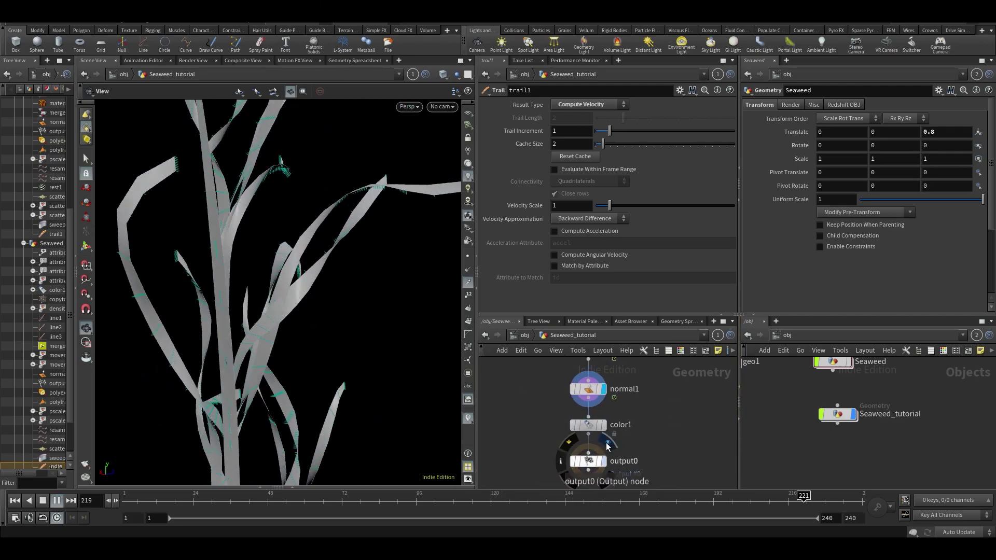
{"action": "left_click", "coordinate": [607, 444]}
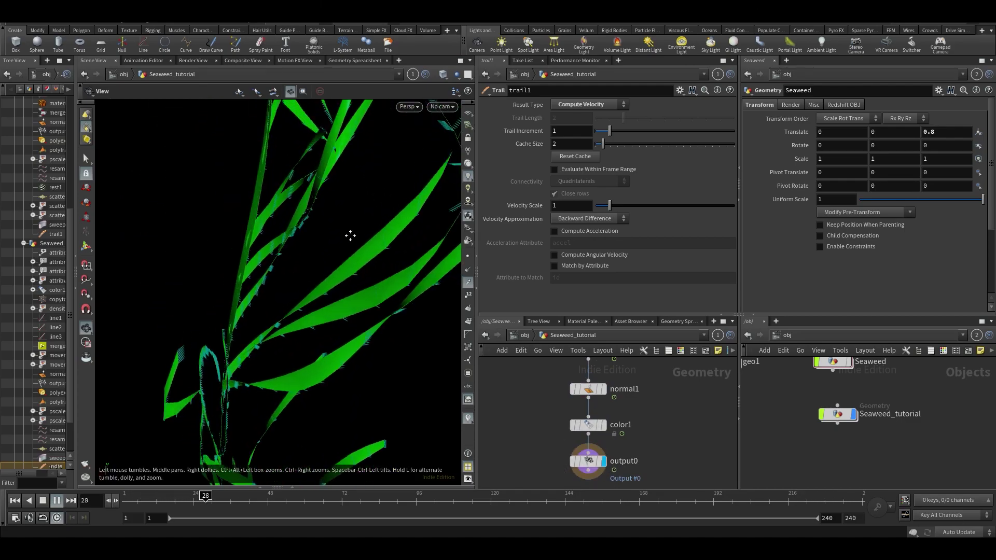
{"action": "right_click_drag", "start_coordinate": [382, 218], "coordinate": [344, 244]}
{"action": "left_click_drag", "start_coordinate": [345, 245], "coordinate": [286, 276]}
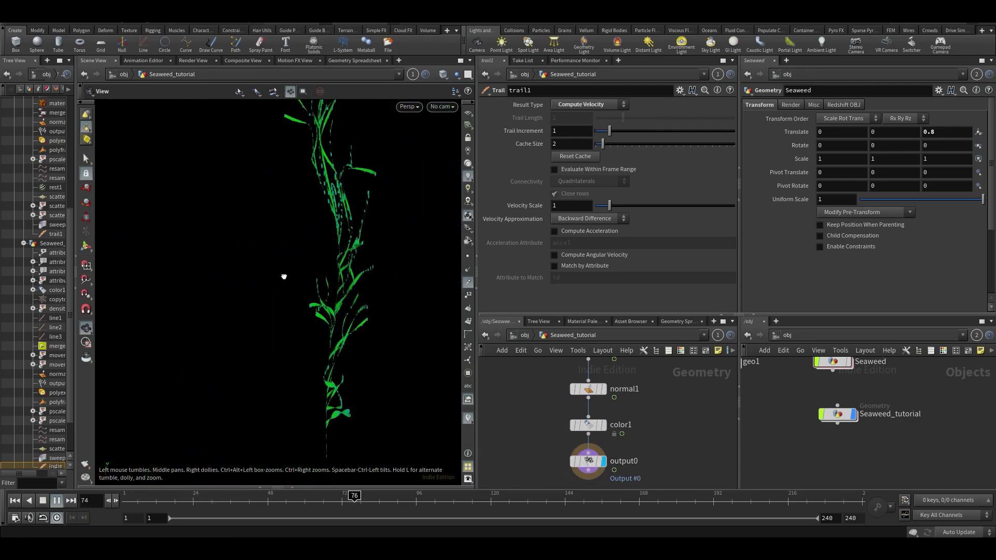
Hide the point trails with playback stopped at frame 73, and save the scene.
{"action": "left_click", "coordinate": [467, 283]}
{"action": "left_click", "coordinate": [345, 498]}
{"action": "left_click", "coordinate": [345, 498]}
{"action": "key", "text": "ctrl+s"}
Review the finished seaweed at frame 95, and play its animation until frame 69.
{"action": "left_click_drag", "start_coordinate": [194, 290], "coordinate": [329, 323]}
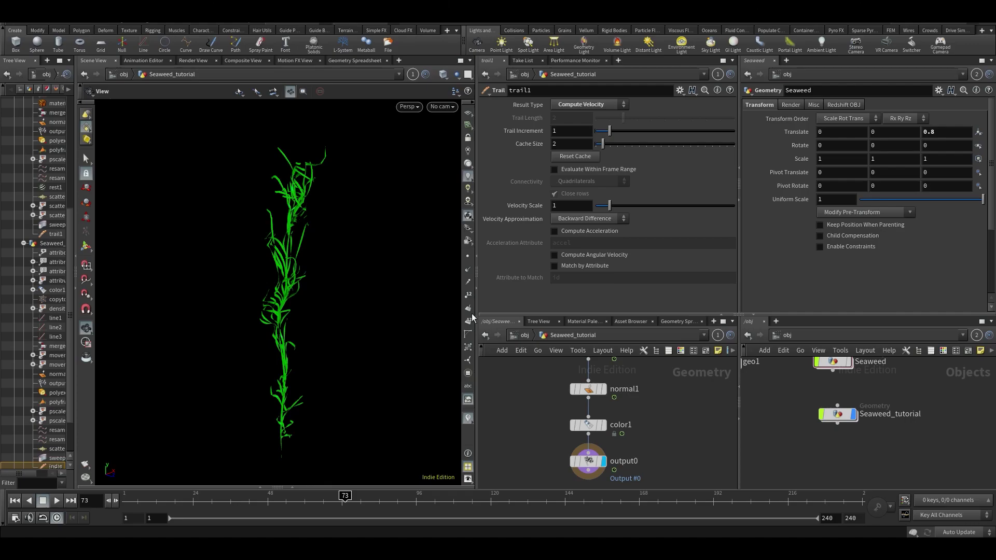
{"action": "left_click_drag", "start_coordinate": [387, 498], "coordinate": [413, 498]}
{"action": "scroll", "coordinate": [307, 302], "scroll_direction": "up", "scroll_amount": 1}
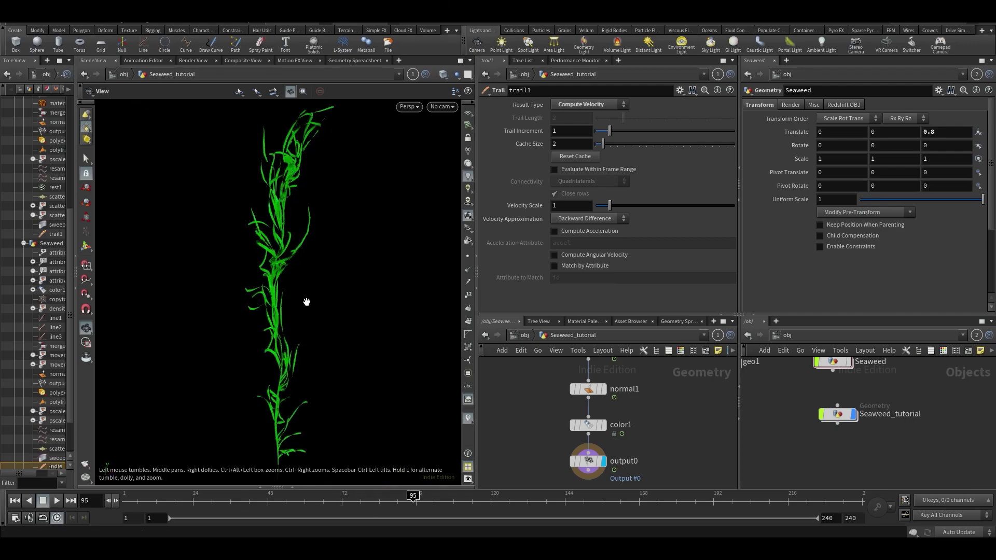
{"action": "scroll", "coordinate": [307, 302], "scroll_direction": "up", "scroll_amount": 5}
{"action": "left_click_drag", "start_coordinate": [315, 150], "coordinate": [327, 197]}
{"action": "key", "text": "Up"}
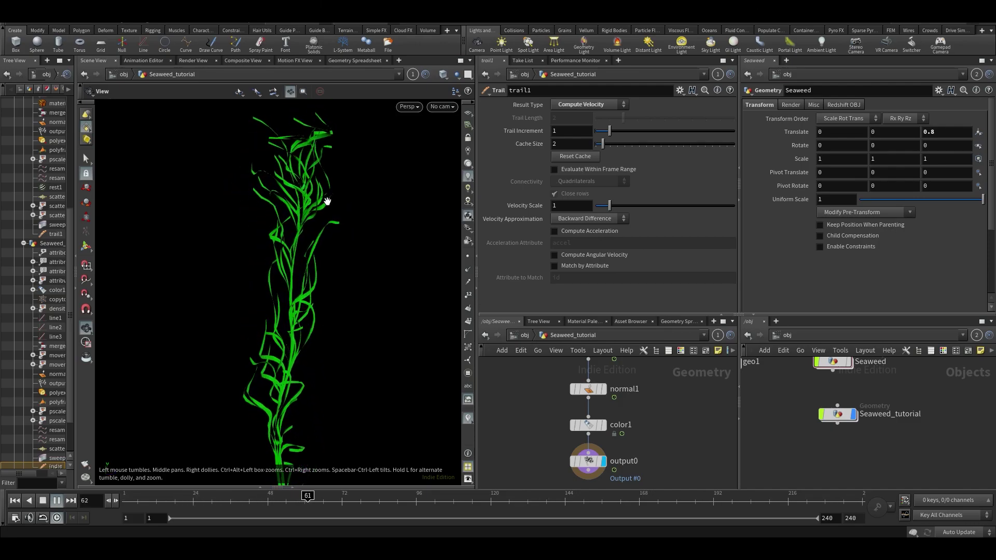
{"action": "key", "text": "Up"}
{"action": "left_click_drag", "start_coordinate": [251, 258], "coordinate": [300, 296]}
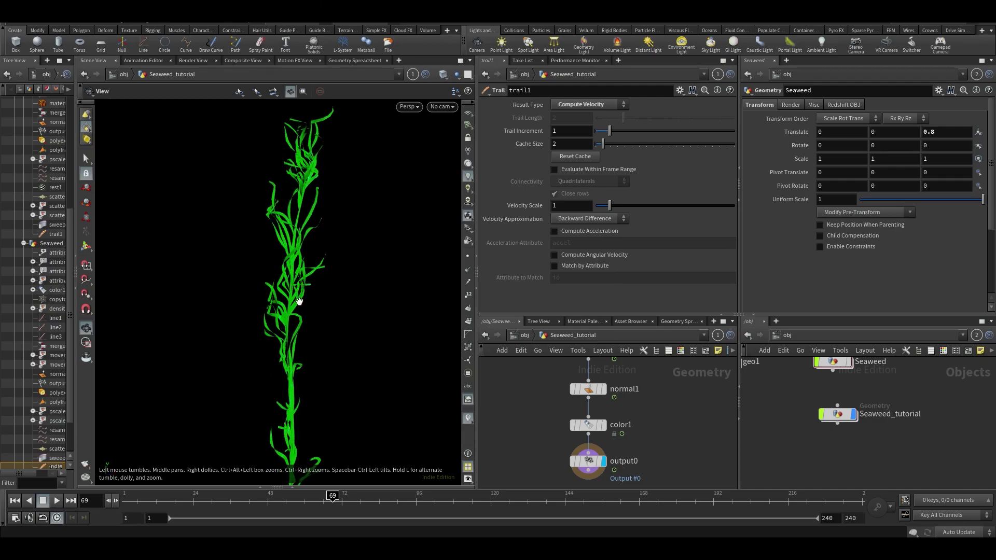
Scrub to about frame 140, inspect the seaweed's shape up close and from afar, and resume playback.
{"action": "left_click_drag", "start_coordinate": [332, 494], "coordinate": [551, 501]}
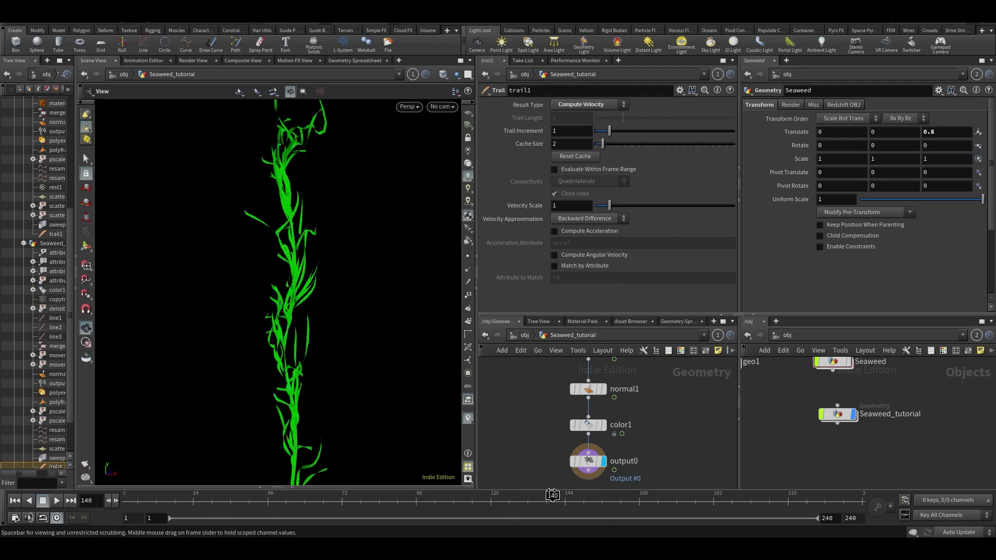
{"action": "left_click_drag", "start_coordinate": [312, 266], "coordinate": [344, 269]}
{"action": "scroll", "coordinate": [344, 269], "scroll_direction": "up", "scroll_amount": 4}
{"action": "middle_click_drag", "start_coordinate": [344, 269], "coordinate": [340, 320]}
{"action": "scroll", "coordinate": [313, 301], "scroll_direction": "down", "scroll_amount": 6}
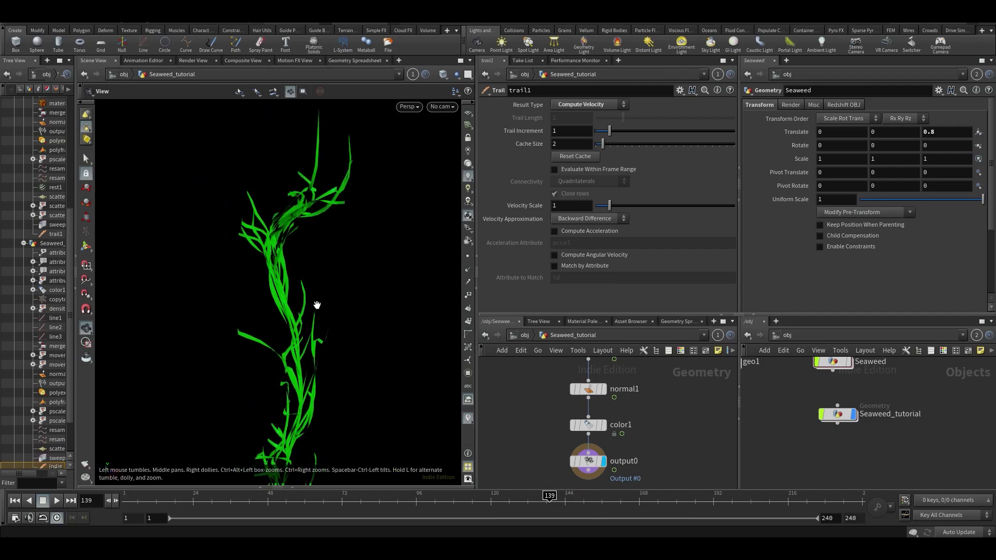
{"action": "left_click_drag", "start_coordinate": [329, 297], "coordinate": [318, 288]}
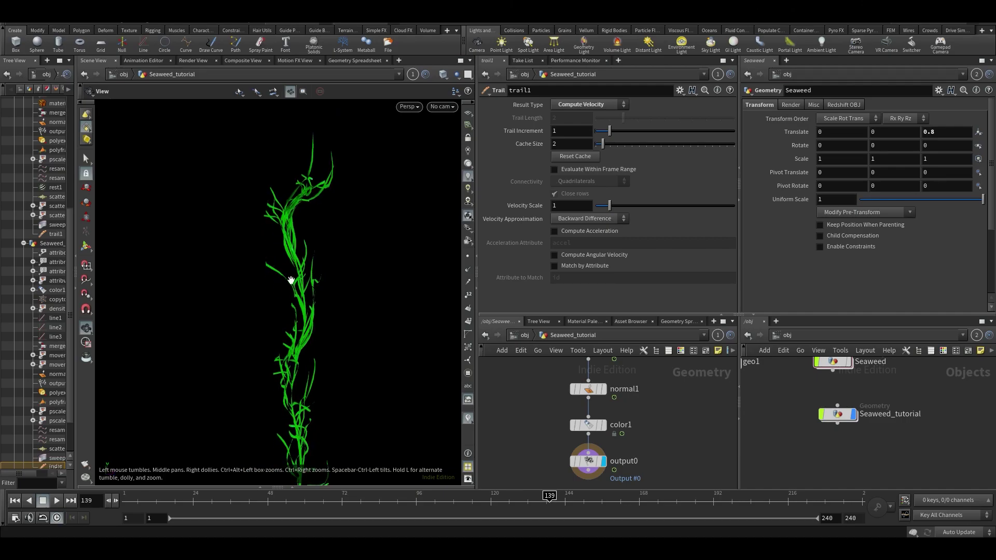
{"action": "scroll", "coordinate": [327, 290], "scroll_direction": "up", "scroll_amount": 2}
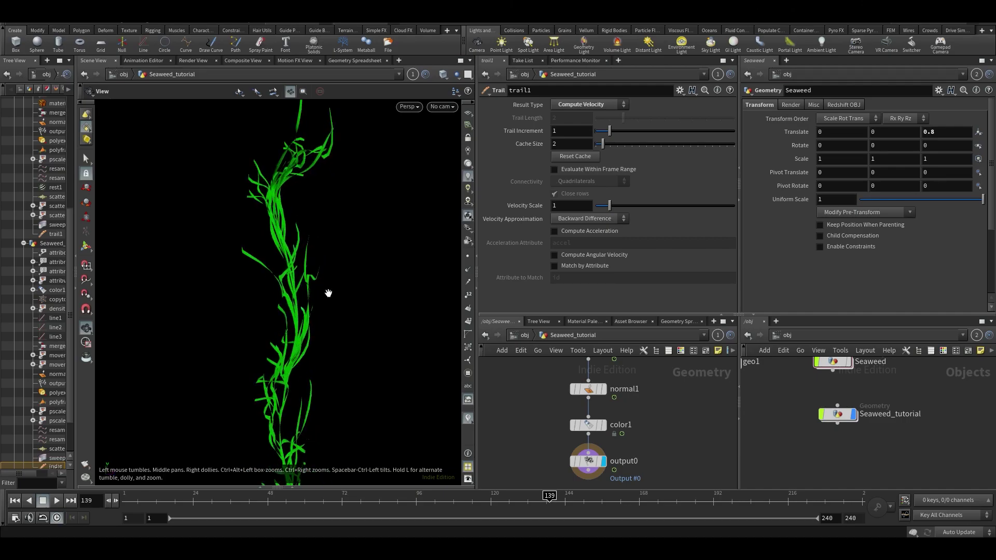
{"action": "key", "text": "Up"}
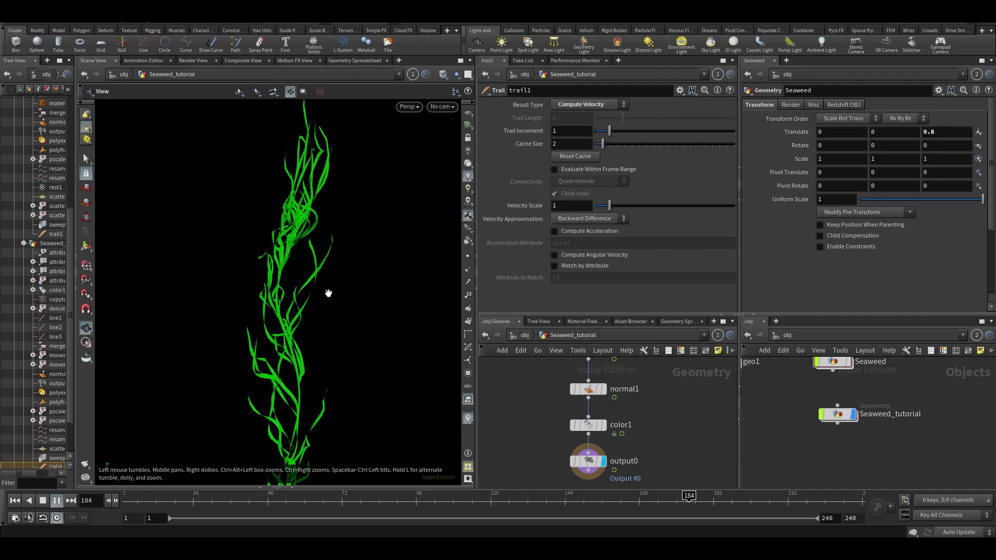